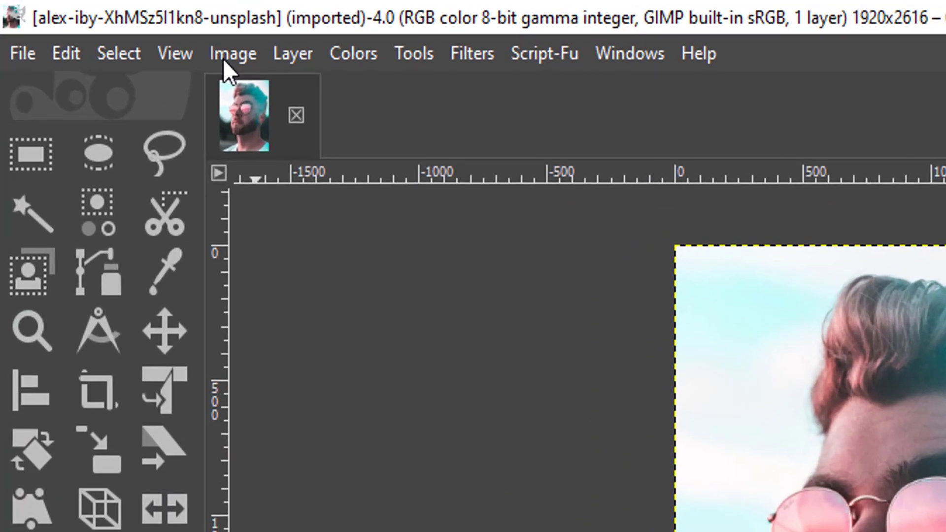
Scale the image down to 100 px wide and 136 px high
left_click(114, 26)
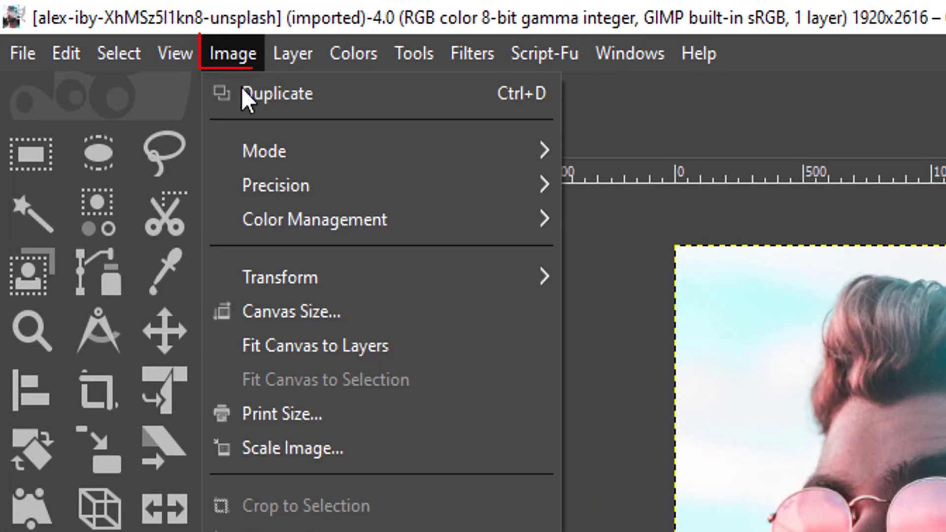
left_click(288, 439)
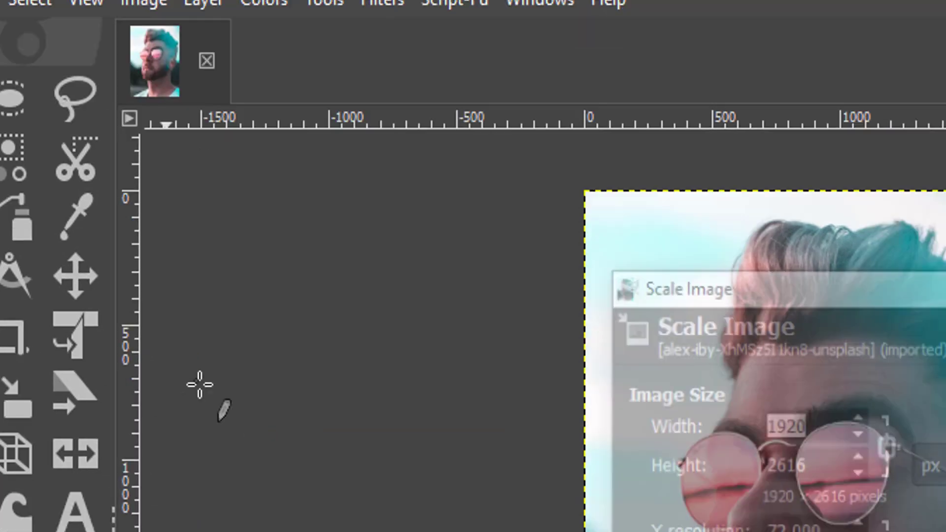
type("100")
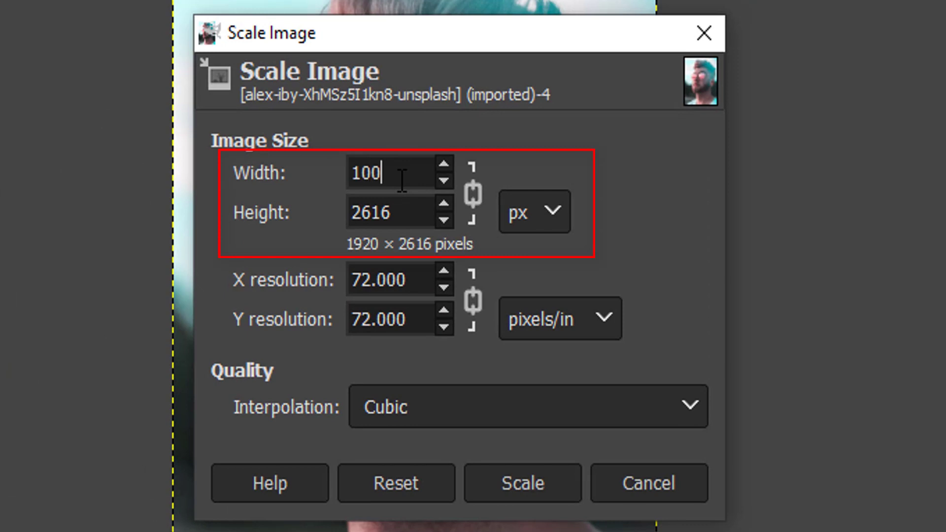
left_click(405, 214)
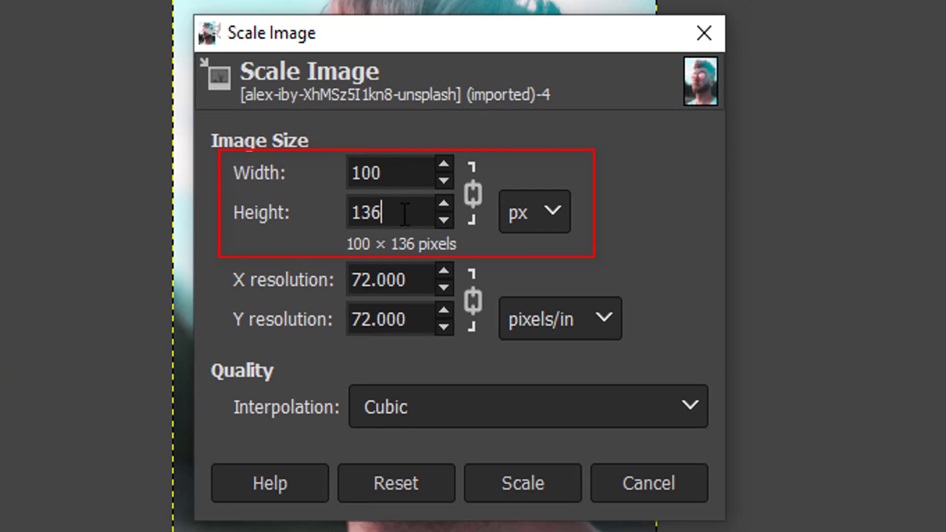
left_click(555, 483)
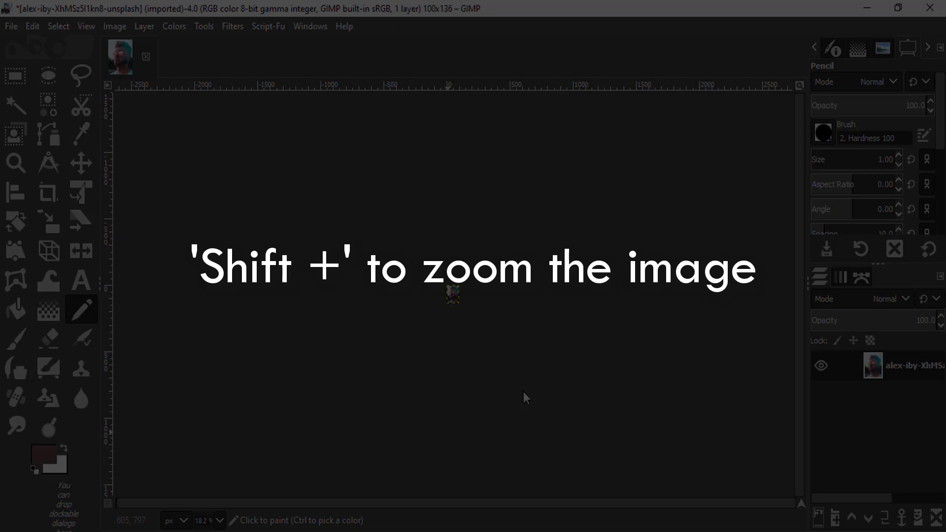
Reset the foreground and background colours to black and white, and add a transparent 100 × 136 px layer named Pixel Line
key("shift+plus")
key("shift+plus")
key("shift+plus")
key("shift+plus")
key("shift+plus")
key("shift+plus")
key("shift+plus")
key("shift+plus")
key("shift+plus")
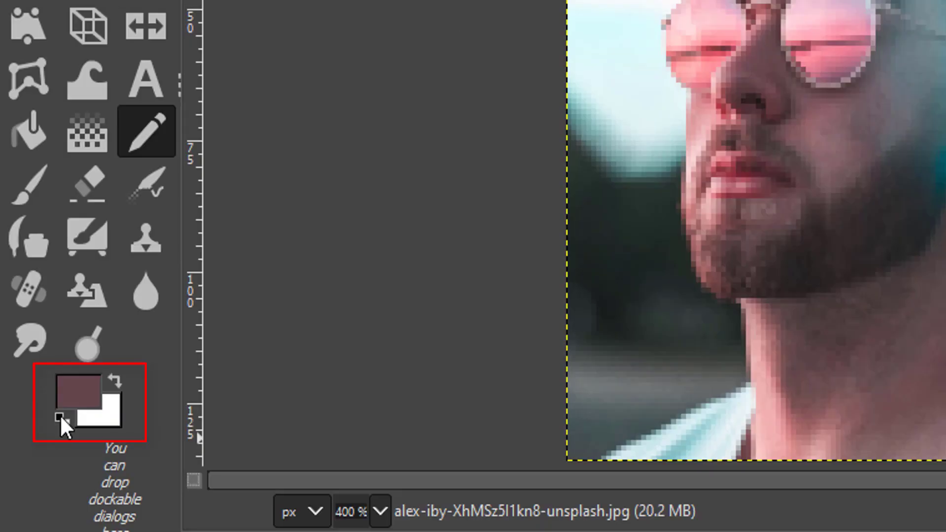
left_click(60, 415)
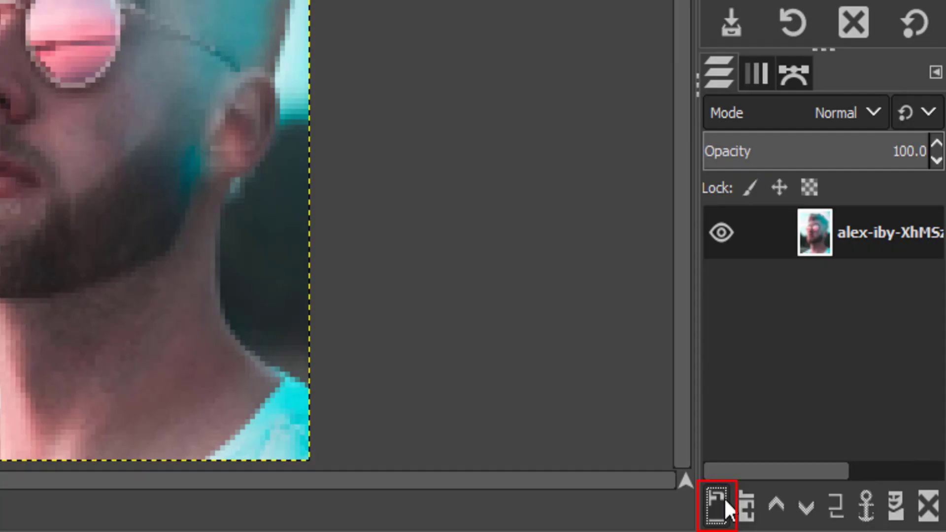
left_click(723, 498)
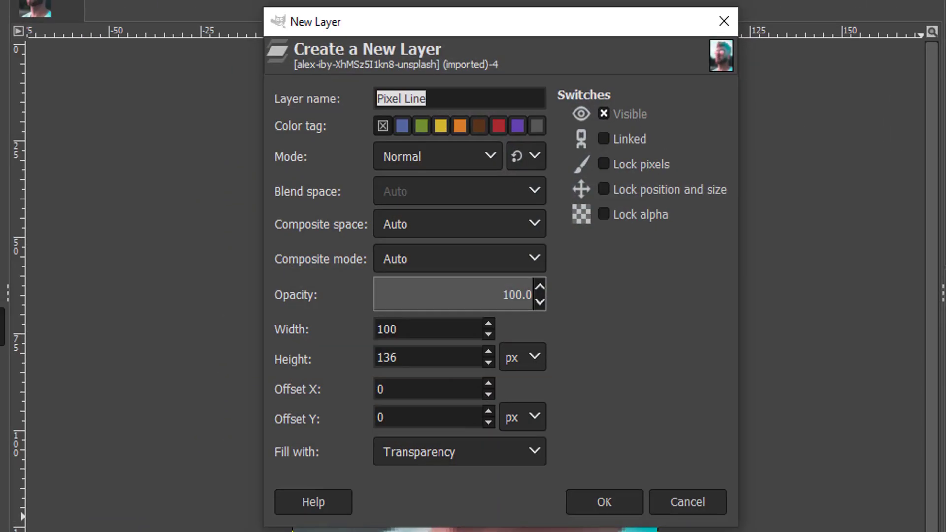
left_click(635, 500)
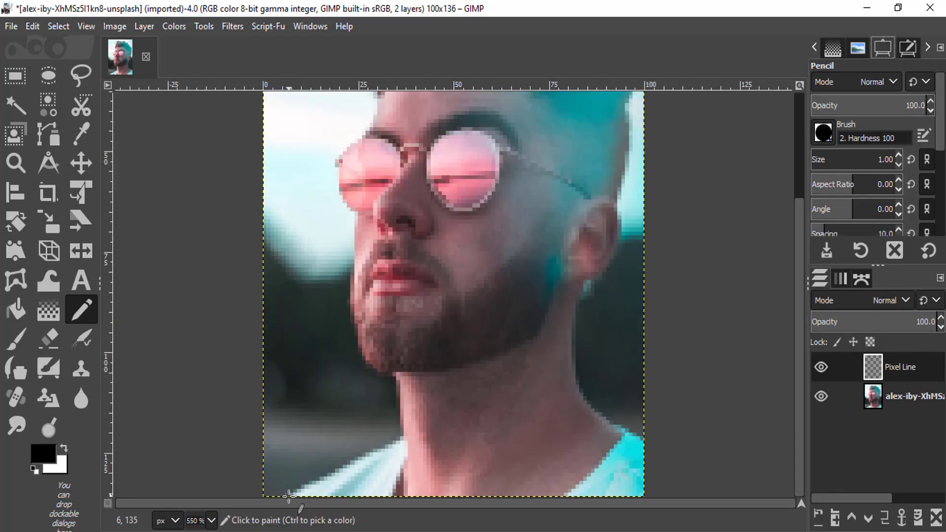
Trace the shirt's shoulder edge with the Pencil, from the image's lower-left edge up to the front of the neck
left_click(289, 494)
left_click(317, 482, "shift")
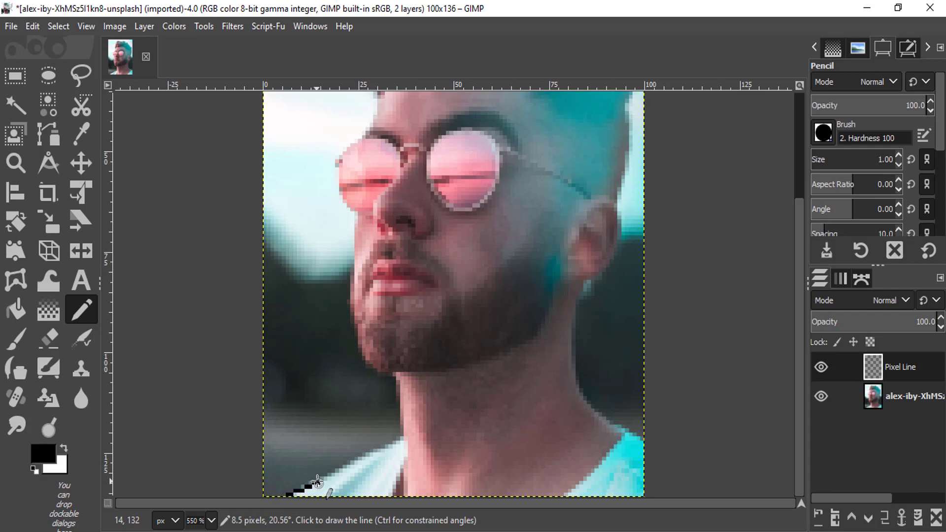
left_click(346, 466, "shift")
left_click(372, 452, "shift")
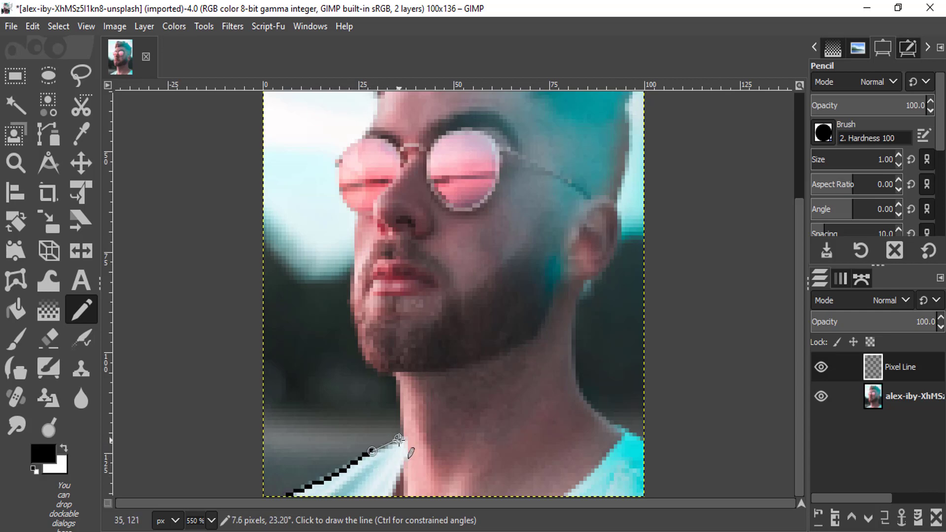
left_click(399, 439, "shift")
scroll(435, 428, "up", 2)
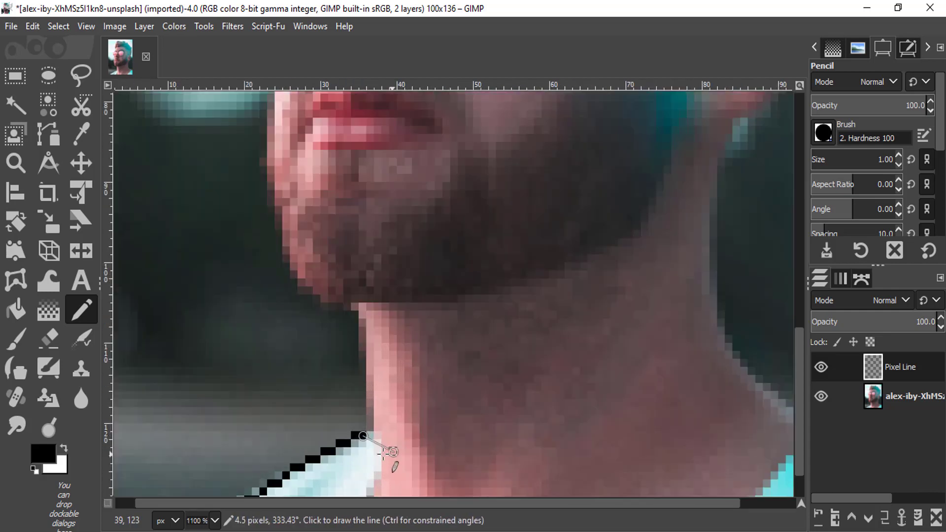
left_click(370, 435)
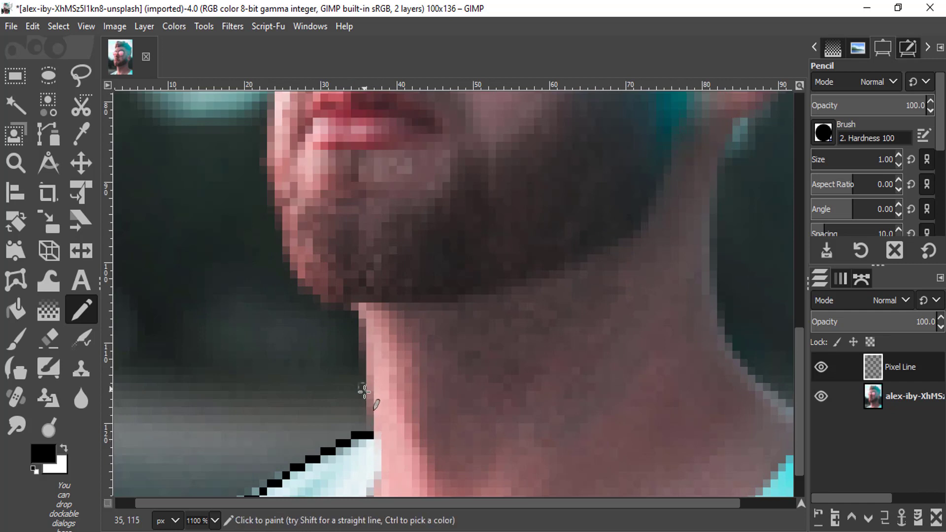
Continue the black outline up the front of the neck, around the chin and up past the mouth
mouse_move(369, 434)
left_mouse_down()
mouse_move(366, 363)
mouse_move(350, 306)
left_mouse_up()
scroll(347, 308, "up", 3)
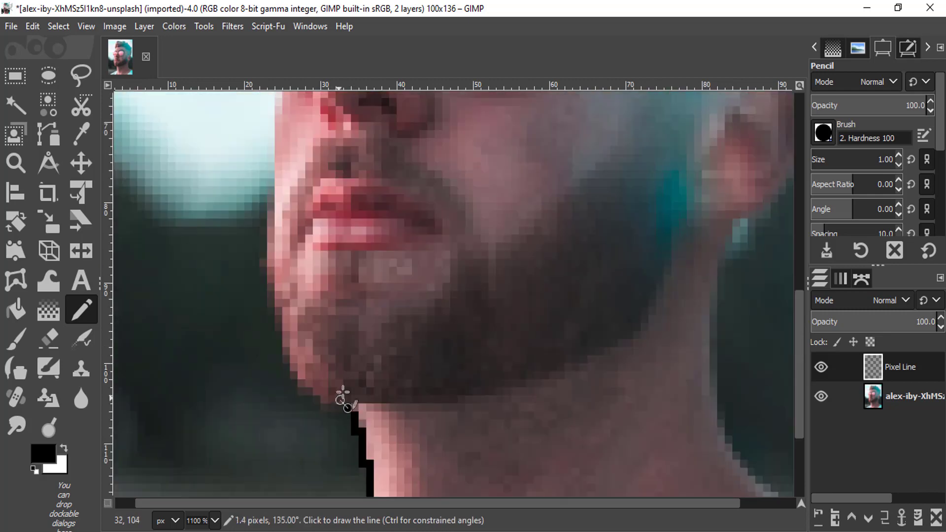
left_click(298, 379)
left_click(272, 306)
scroll(270, 296, "up", 6)
left_click(271, 392)
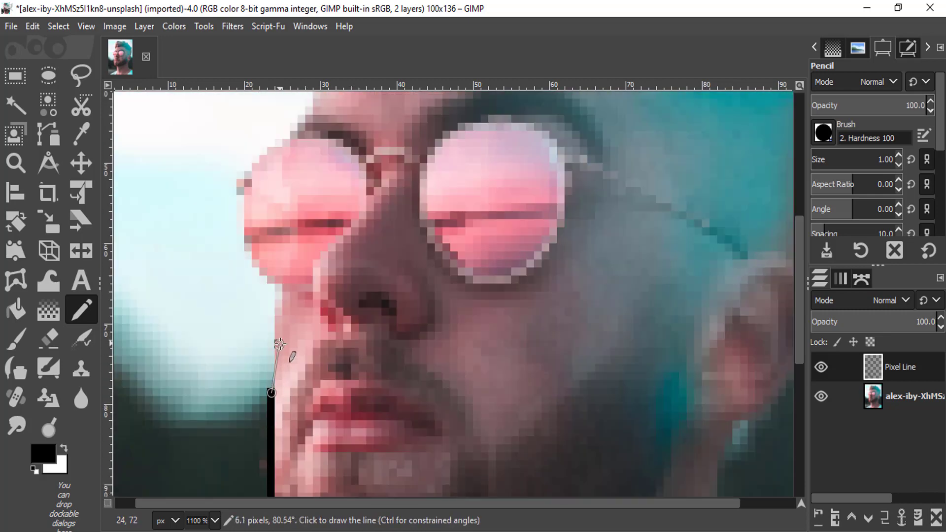
Outline the front cheek and the outer edge of the far sunglasses lens up to the eyebrow
left_click(279, 343, "shift")
left_click(279, 303, "shift")
left_click(278, 287, "shift")
scroll(271, 288, "up", 1)
left_click(248, 341, "shift")
left_click(241, 302, "shift")
left_click(232, 291, "shift")
left_click(249, 268, "shift")
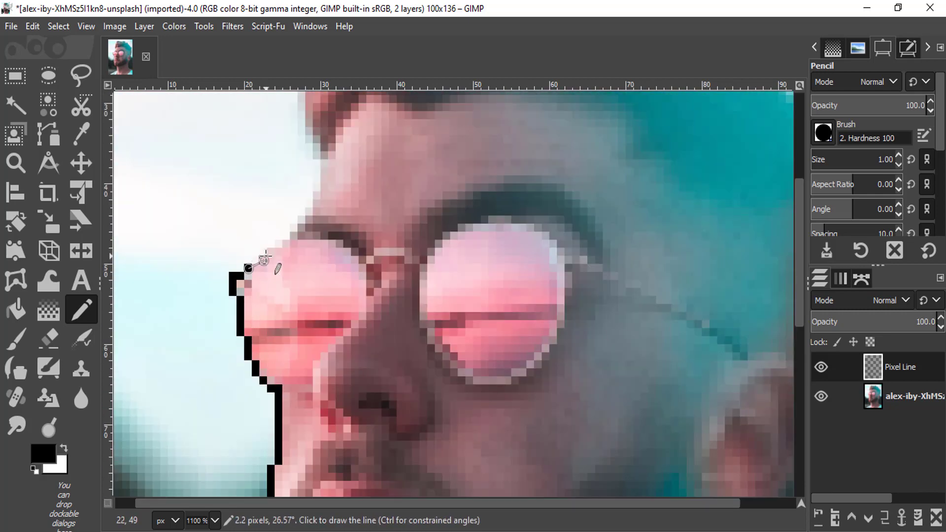
left_click(297, 232, "shift")
Trace the forehead profile and the front of the hair up to the top of the head
scroll(301, 231, "up", 6)
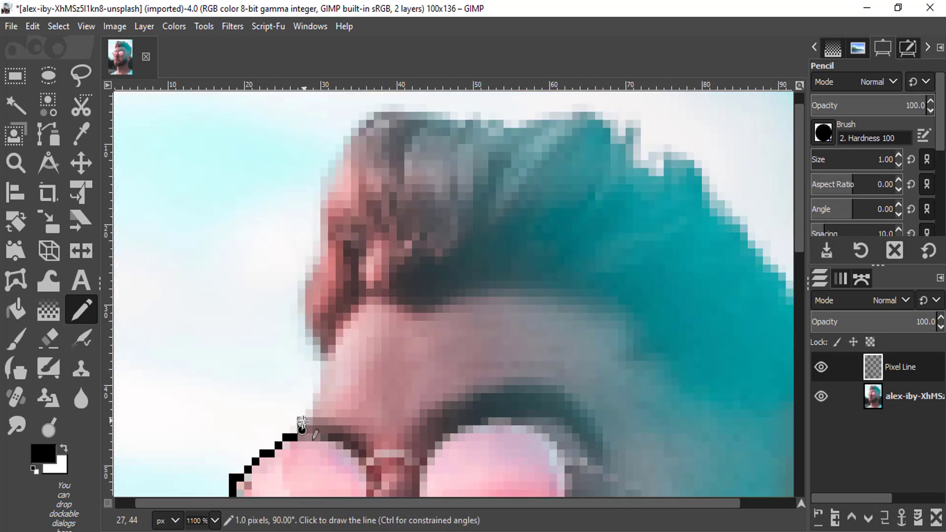
left_click(311, 345, "shift")
left_click(301, 296, "shift")
left_click(319, 251, "shift")
scroll(315, 256, "up", 1)
left_click(325, 212, "shift")
left_click(346, 163, "shift")
left_click(367, 141, "shift")
left_click(401, 143, "shift")
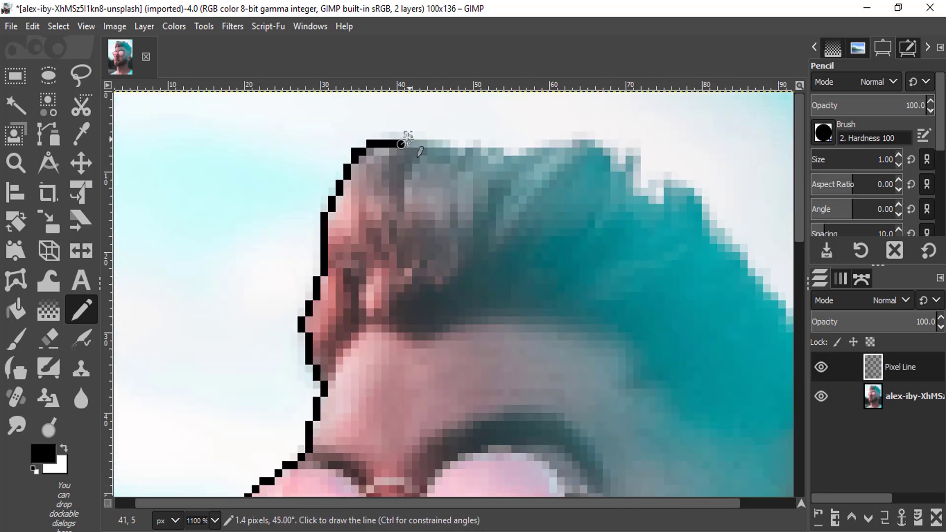
Outline the top of the hair from the front tuft across to the back slope
left_click(449, 134, "shift")
left_click(495, 150, "shift")
left_click(510, 143, "shift")
left_click(524, 150, "shift")
left_click(593, 134, "shift")
left_click(615, 143, "shift")
left_click(640, 190, "shift")
left_click(735, 244, "shift")
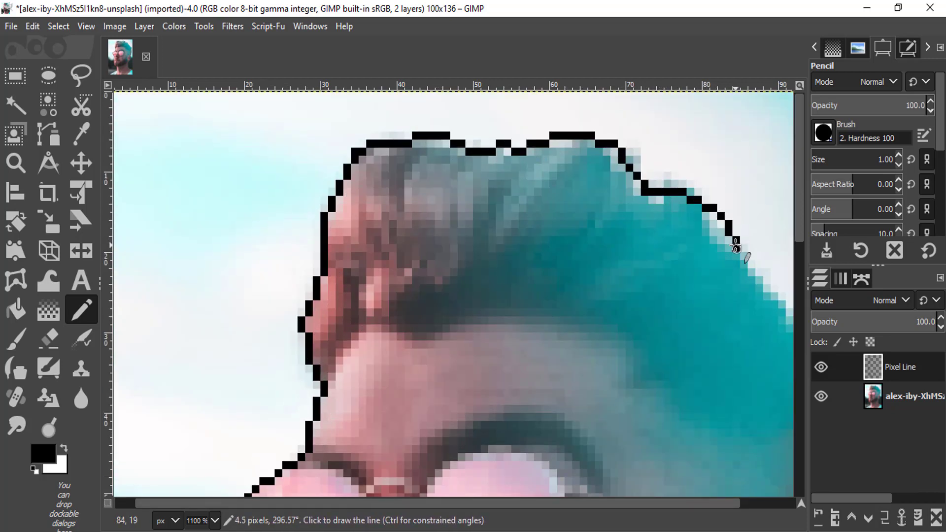
Continue the hair outline down the back slope to the rearmost tip of the teal hair
scroll(735, 245, "down", 4)
scroll(612, 224, "up", 5)
left_click(667, 230, "shift")
left_click(700, 287, "shift")
left_click(744, 311, "shift")
left_click(777, 358, "shift")
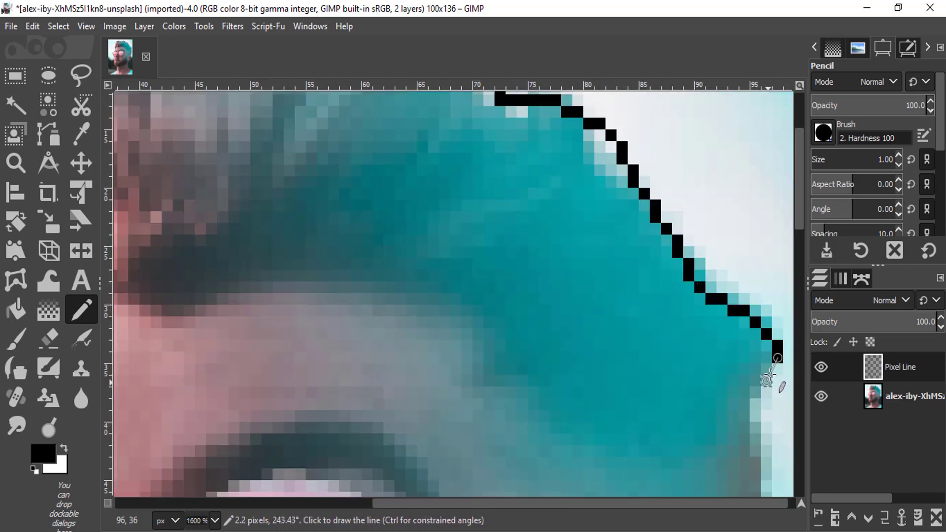
Trace the back of the head from the hair tip down to the top of the ear
left_click(755, 415, "shift")
left_click(766, 427, "shift")
mouse_move(718, 382)
left_mouse_down()
mouse_move(521, 280)
mouse_move(374, 123)
left_mouse_up()
left_click(459, 258, "shift")
left_click(427, 380, "shift")
left_click(415, 427, "shift")
left_click_drag(417, 441, 416, 237)
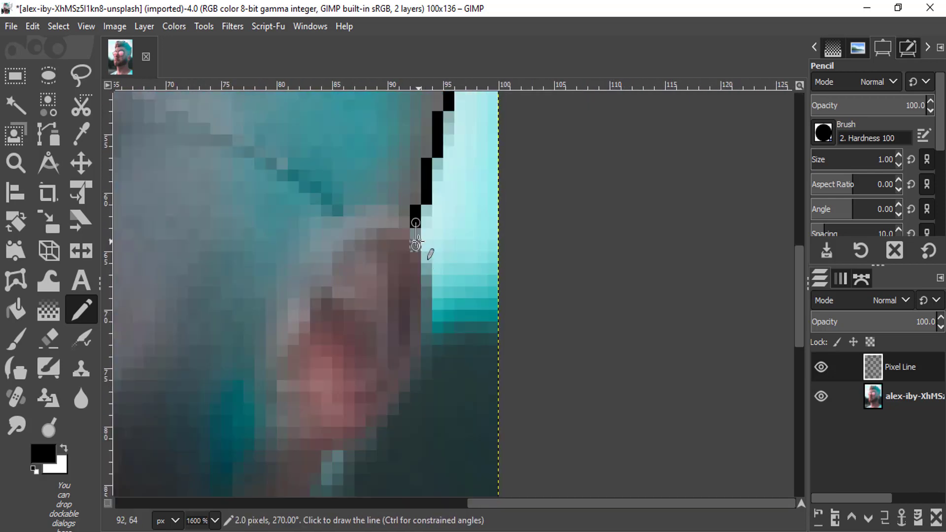
Outline the outer edge of the ear down past the earlobe to the neck
left_click(426, 269, "shift")
left_click(426, 316, "shift")
left_click(382, 421, "shift")
scroll(380, 416, "down", 1)
left_click(349, 344, "shift")
left_click(326, 355, "shift")
left_click(304, 390, "shift")
Trace the back of the neck and the rear shoulder out to the image's right edge
scroll(305, 389, "down", 2)
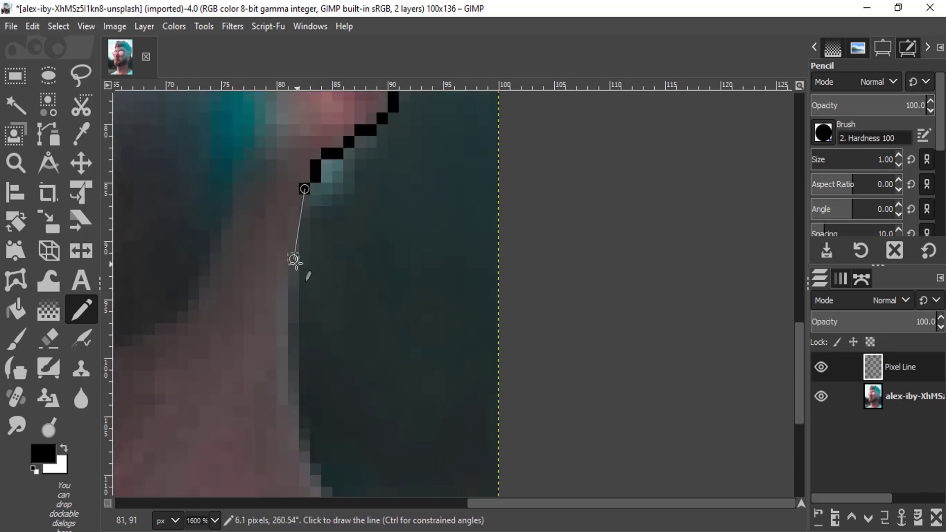
left_click(296, 263, "shift")
left_click(294, 412, "shift")
scroll(304, 446, "down", 2)
left_click(327, 292, "shift")
left_click(371, 339, "shift")
left_click(416, 373, "shift")
left_click(518, 417, "shift")
scroll(510, 413, "down", 2)
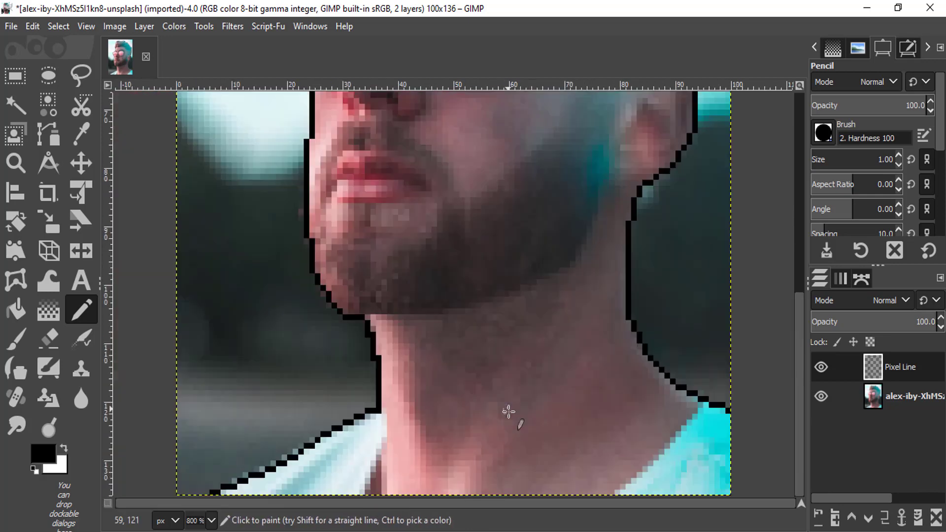
Draw the front hairline from the forehead's outer edge across the top of the forehead
scroll(508, 411, "down", 2)
scroll(513, 237, "up", 2)
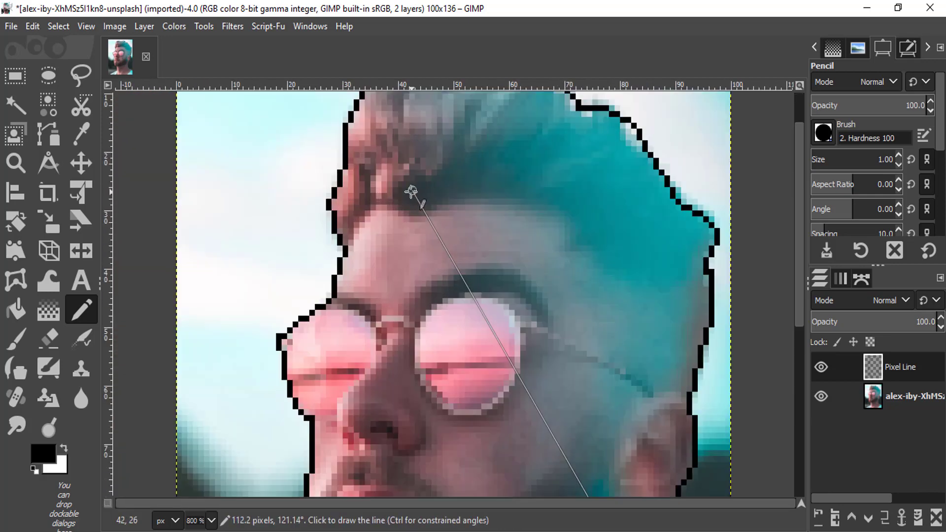
scroll(411, 191, "up", 2)
left_click(295, 285)
left_click(320, 249, "shift")
left_click(347, 204, "shift")
left_click(392, 204, "shift")
left_click(445, 227, "shift")
left_click(466, 215, "shift")
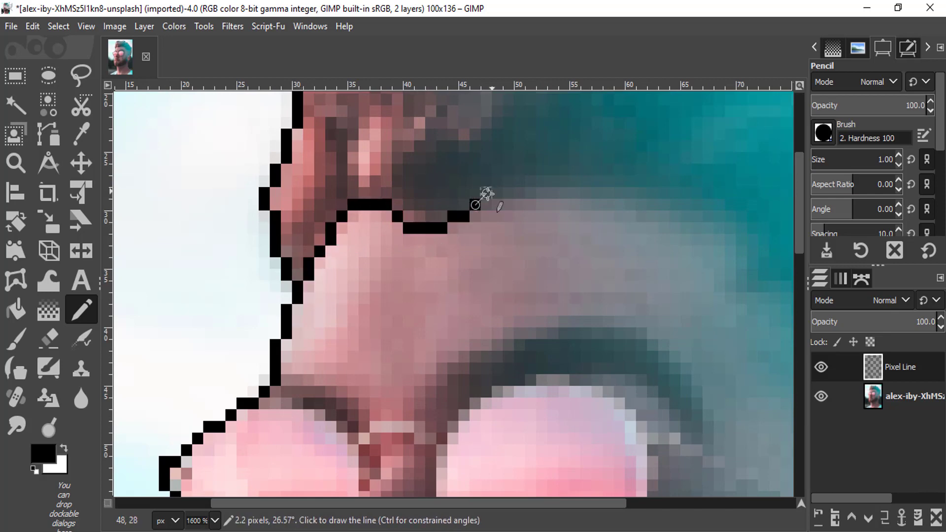
left_click(557, 187, "shift")
Continue the hairline around the forehead's rear corner and down the temple along the teal hair
scroll(232, 201, "right", 5)
left_click(320, 180, "shift")
left_click(438, 221, "shift")
left_click(452, 281, "shift")
scroll(524, 281, "down", 2)
left_click(492, 216, "shift")
left_click(532, 242, "shift")
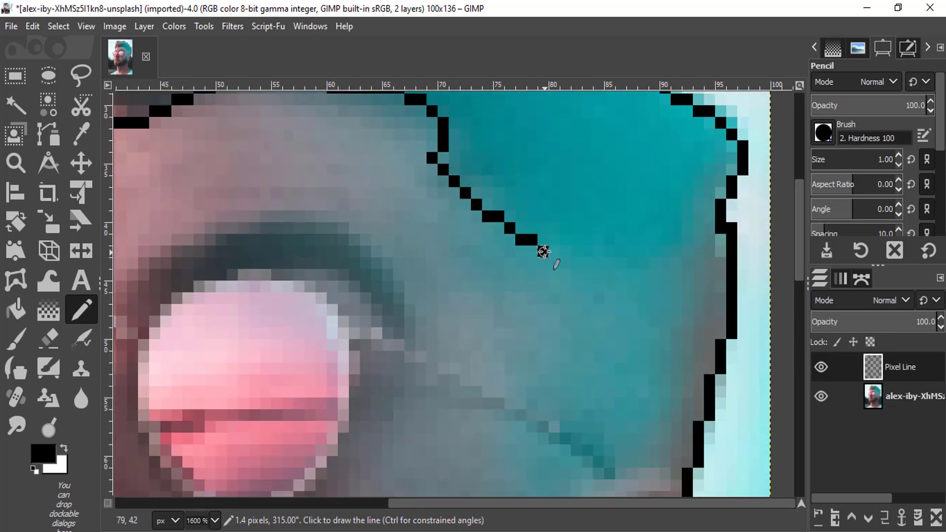
left_click(566, 305, "shift")
left_click(574, 364, "shift")
left_click(583, 431, "shift")
Outline the front of the ear and draw the beard's upper edge diagonally down across the cheek
scroll(553, 320, "down", 2)
scroll(553, 321, "down", 2)
left_click(453, 374, "shift")
scroll(644, 239, "left", 3)
left_click(515, 296, "shift")
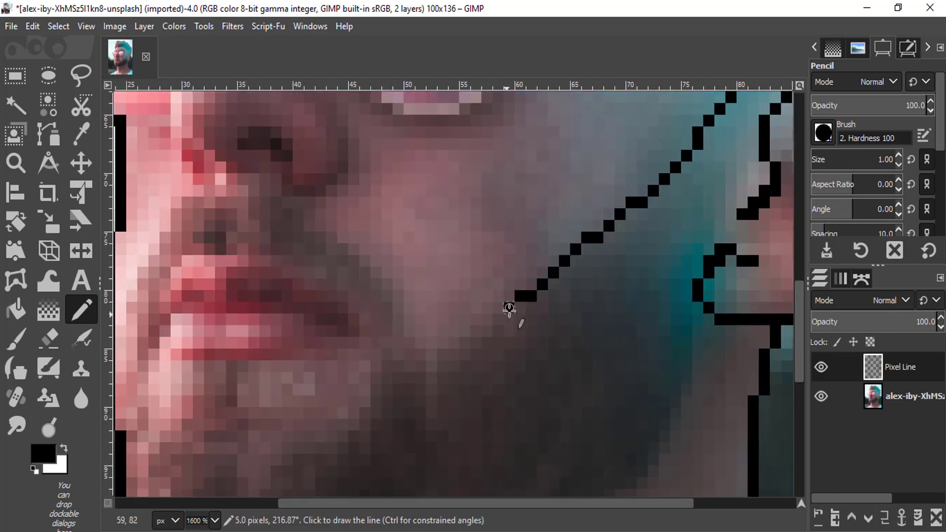
left_click(428, 381, "shift")
Trace the moustache's upper edge from the cheek over the upper lip and around to the front of the face
left_click(399, 316, "shift")
left_click(365, 251, "shift")
left_click(274, 190, "shift")
left_click(224, 197, "shift")
left_click(172, 195, "shift")
scroll(165, 211, "down", 1)
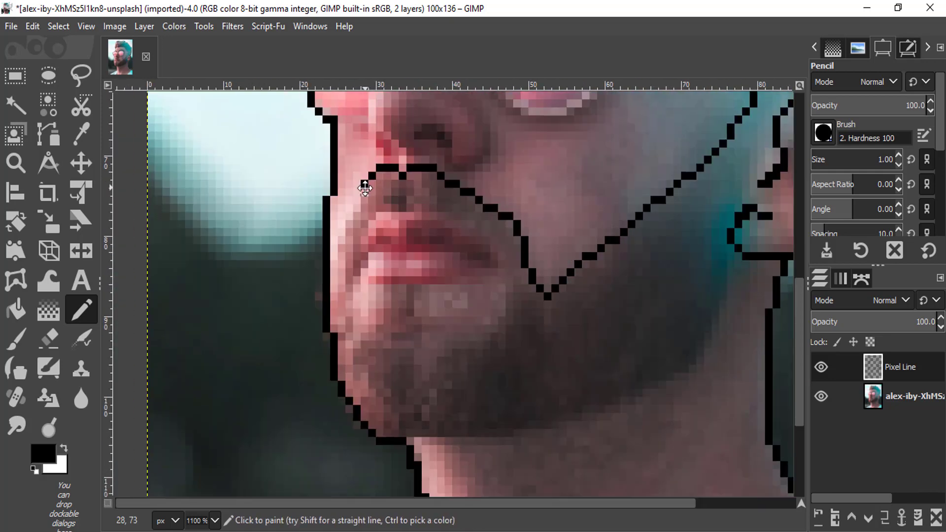
scroll(364, 187, "up", 1)
left_click(342, 224, "shift")
left_click(336, 244, "shift")
Trace the beard's inner edge from the upper lip down beside the mouth and around the bare patches below it
left_click(381, 205)
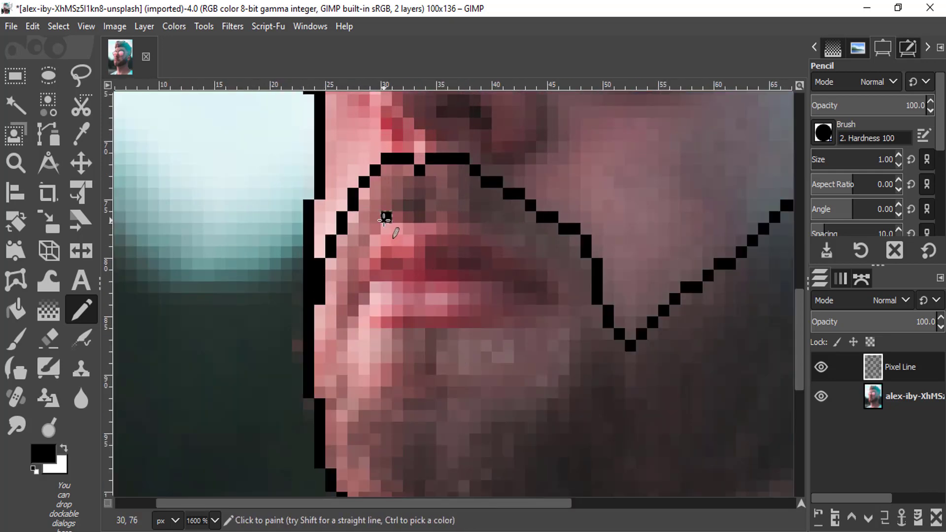
left_click(352, 286, "shift")
left_click(342, 355, "shift")
left_click(352, 391, "shift")
left_click(396, 364, "shift")
left_click(385, 335, "shift")
left_click(446, 335, "shift")
left_click(471, 416, "shift")
left_click(554, 392, "shift")
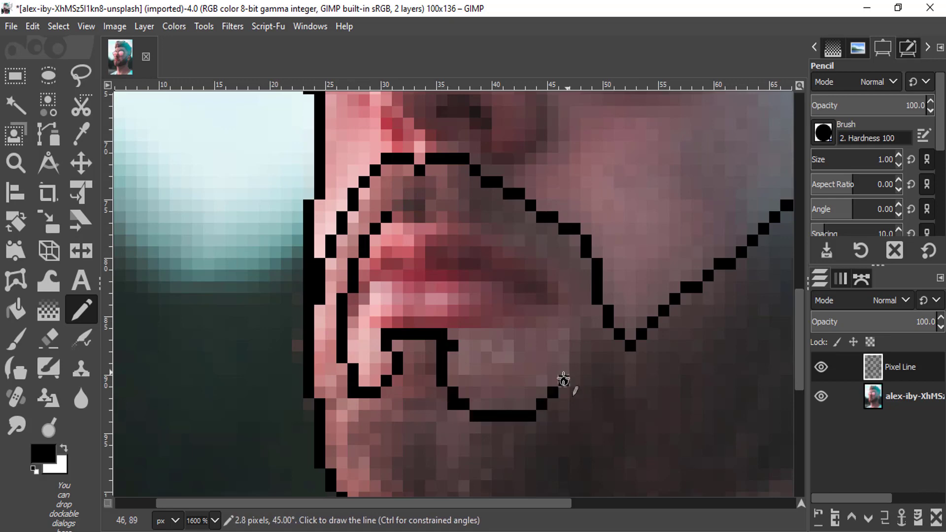
Close the beard's inner contour up past the rear corner of the mouth and along the upper lip
left_click(586, 323, "shift")
left_click(547, 256, "shift")
left_click(478, 224, "shift")
left_click(421, 217, "shift")
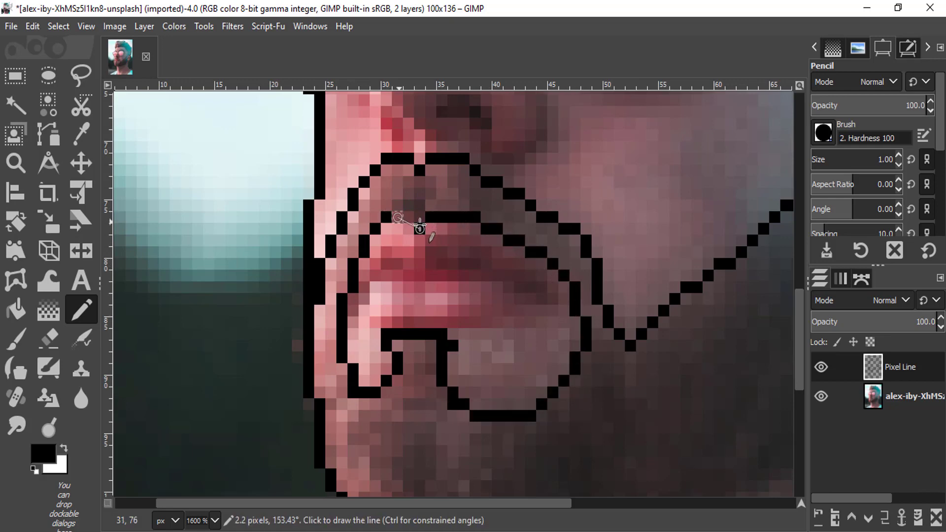
left_click(398, 217, "shift")
Trace the beard's lower edge with the Pencil, from under the chin along the jaw up to the earlobe
key("shift+ctrl+j")
scroll(513, 338, "up", 4)
left_click(48, 338)
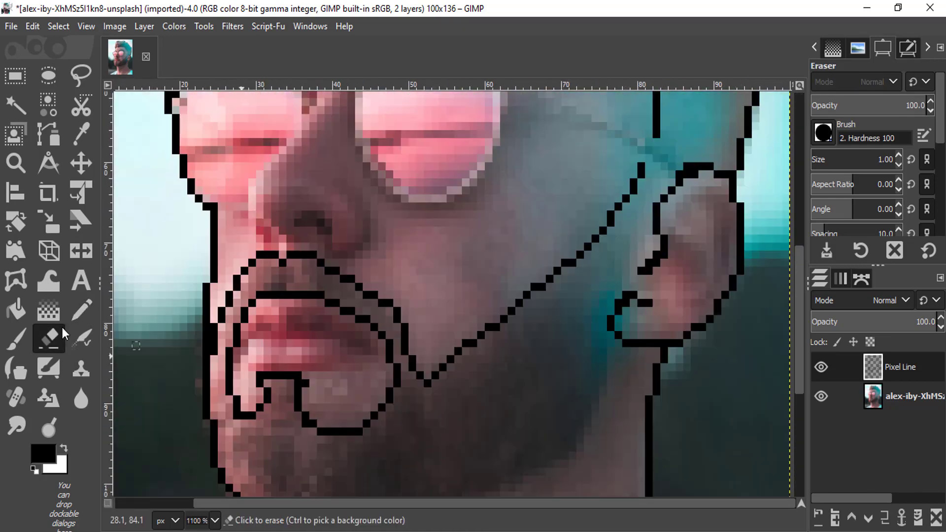
left_click(81, 309)
scroll(363, 394, "down", 3)
left_click(291, 413)
left_click(371, 420, "shift")
left_click(449, 403, "shift")
left_click(543, 377, "shift")
left_click(607, 296, "shift")
left_click(622, 245, "shift")
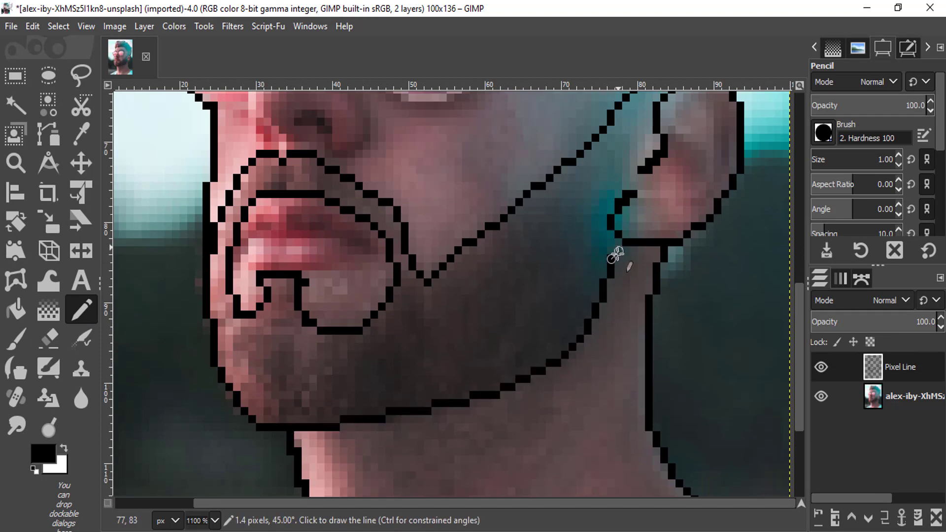
Draw the shirt collar's edge at the front of the neck down to the image's lower border
scroll(615, 254, "down", 5)
left_click(309, 423, "shift")
left_click(298, 480, "shift")
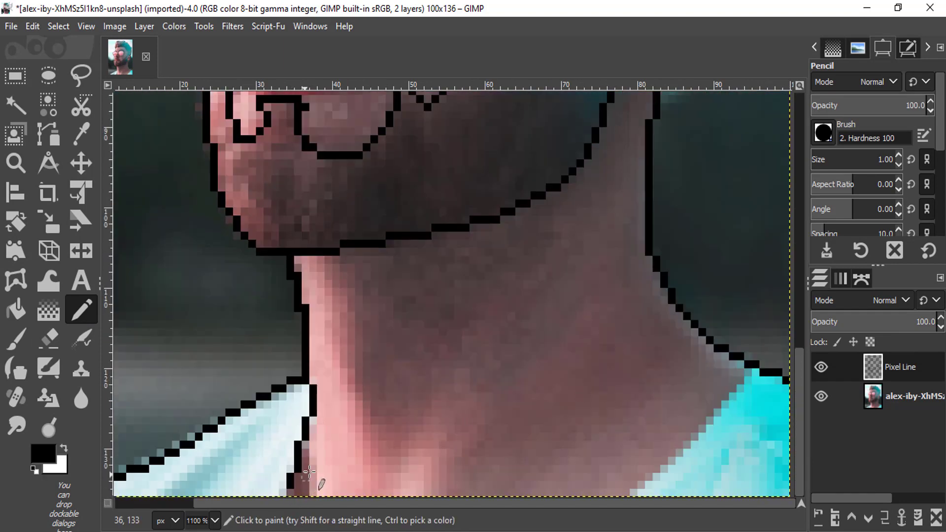
Trace the collar edge of the teal shirt area at the rear shoulder on the Pixel Line layer
double_click(900, 367)
left_click(889, 425)
scroll(382, 413, "down", 2)
left_click(623, 371)
left_click(615, 383, "shift")
left_click(593, 408, "shift")
left_click(566, 426, "shift")
scroll(493, 426, "up", 3)
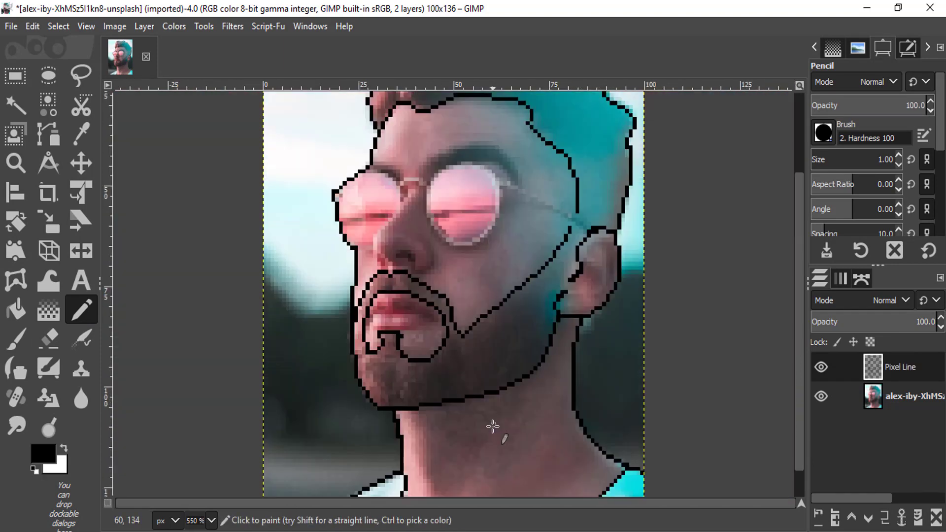
Complete the front sunglass lens outline along its upper and inner edges, then diagonally down beside the nose
scroll(493, 426, "up", 3)
scroll(528, 306, "up", 2, "ctrl")
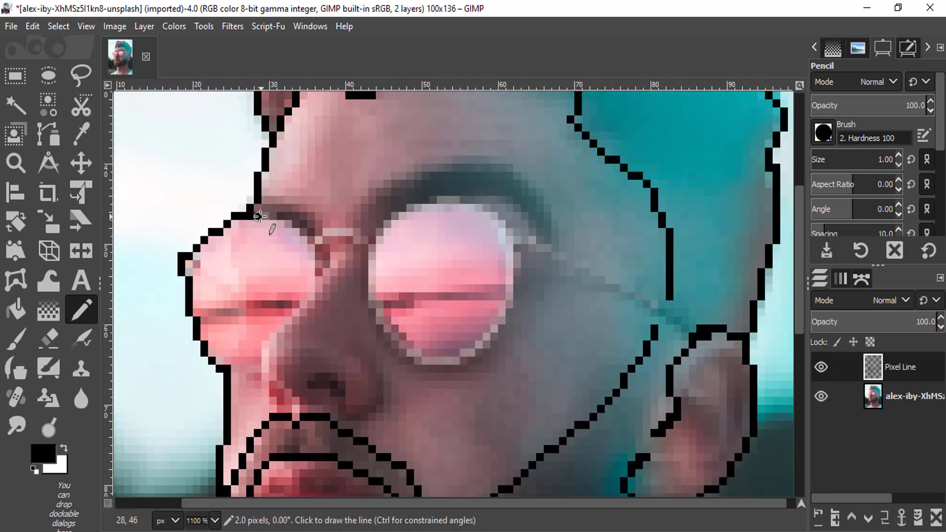
left_click(288, 216, "shift")
left_click(311, 249, "shift")
left_click(319, 289, "shift")
left_click(258, 352, "shift")
Outline the nose tip, underside and nostril wing, and add a short stroke at the bridge beside the front lens
left_click(258, 392, "shift")
left_click(326, 417, "shift")
left_click(379, 368)
left_click(379, 401, "shift")
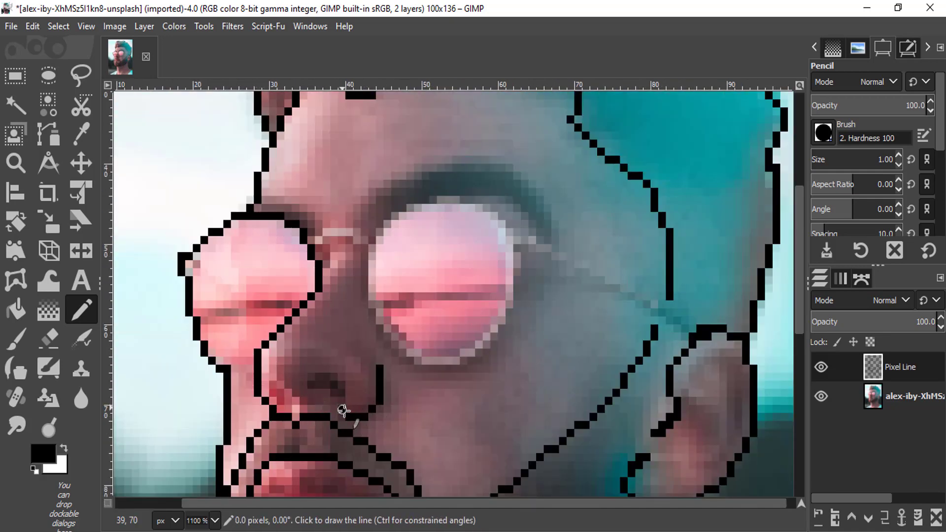
left_click(297, 400, "shift")
left_click(274, 410, "shift")
left_click_drag(334, 256, 326, 281)
Trace a closed outline around the rear round sunglass lens with straight Pencil segments
scroll(313, 427, "down", 2)
scroll(312, 428, "up", 2)
left_click(372, 248)
left_click(395, 216, "shift")
left_click(441, 200, "shift")
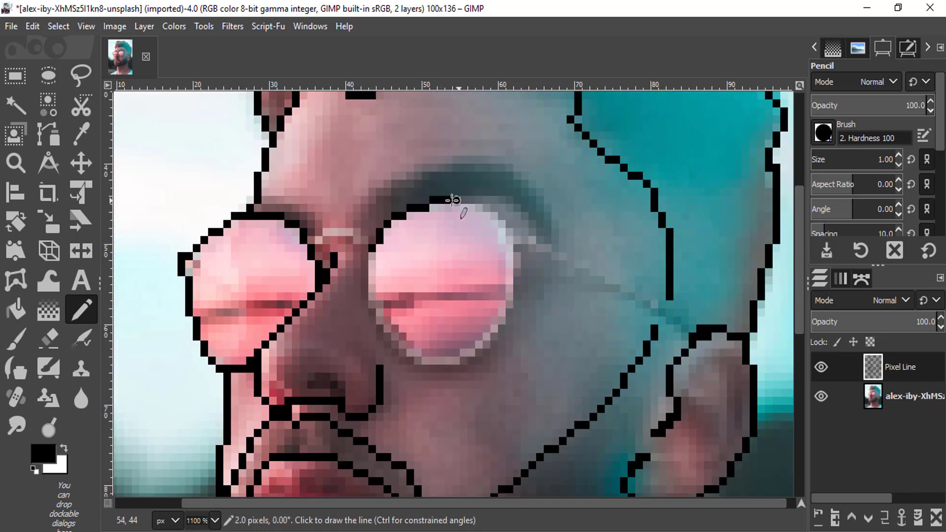
left_click(515, 246, "shift")
left_click(514, 308, "shift")
left_click(486, 351, "shift")
left_click(448, 367, "shift")
left_click(380, 327, "shift")
left_click(373, 246, "shift")
Outline the arched eyebrow above the rear lens and the short eyebrow above the front lens
scroll(493, 331, "up", 2)
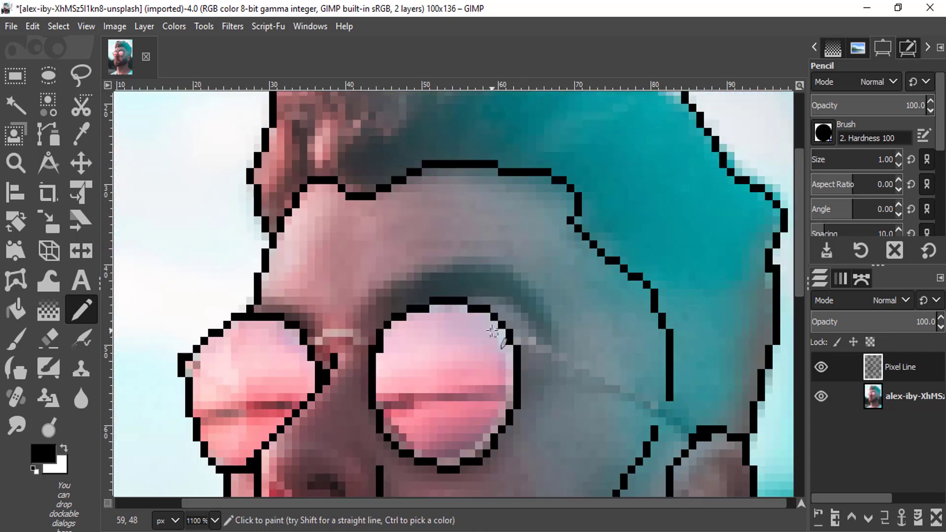
left_click(465, 300)
left_click(501, 301, "shift")
left_click(539, 333, "shift")
left_click(509, 276, "shift")
left_click(433, 261, "shift")
left_click(357, 321, "shift")
left_click(303, 300, "shift")
Close the gap at the temple between the hairline and the beard's upper edge
scroll(500, 350, "up", 2)
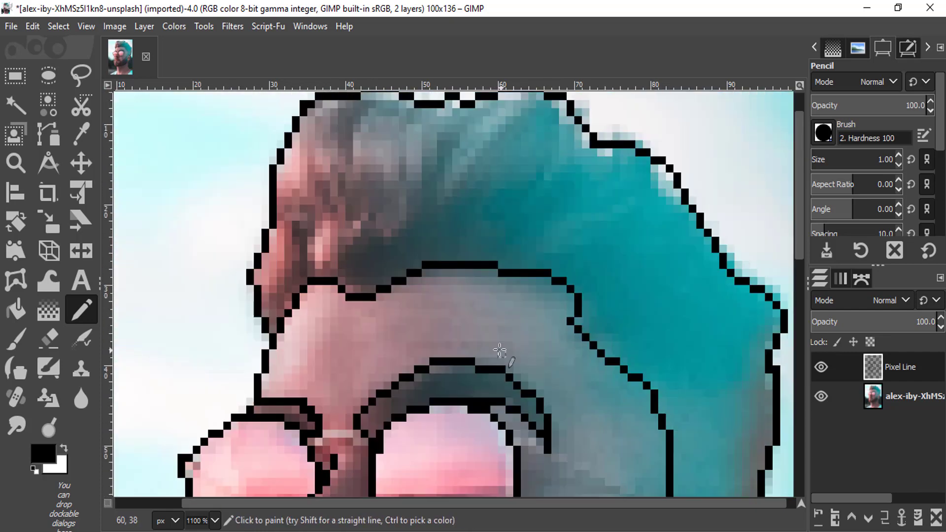
scroll(499, 350, "down", 3)
scroll(584, 348, "down", 2, "ctrl")
scroll(592, 266, "up", 1, "ctrl")
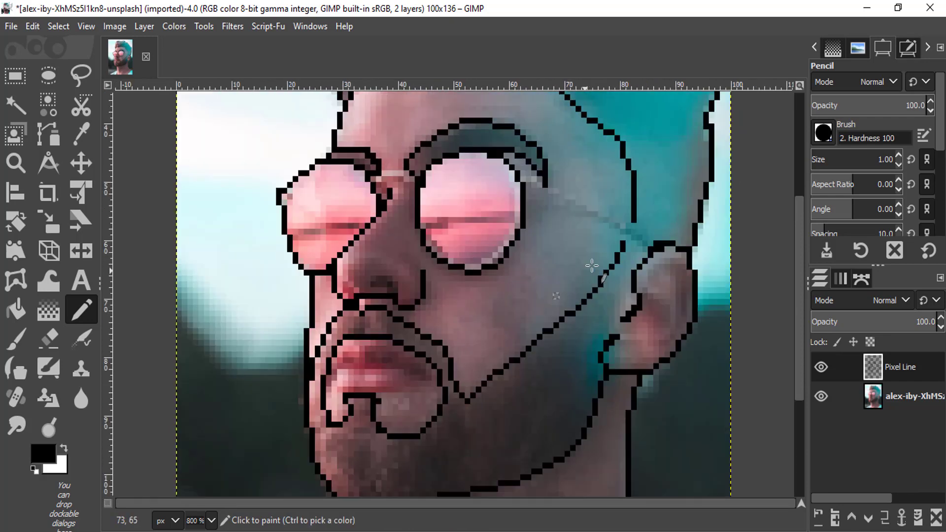
left_click_drag(634, 222, 625, 245)
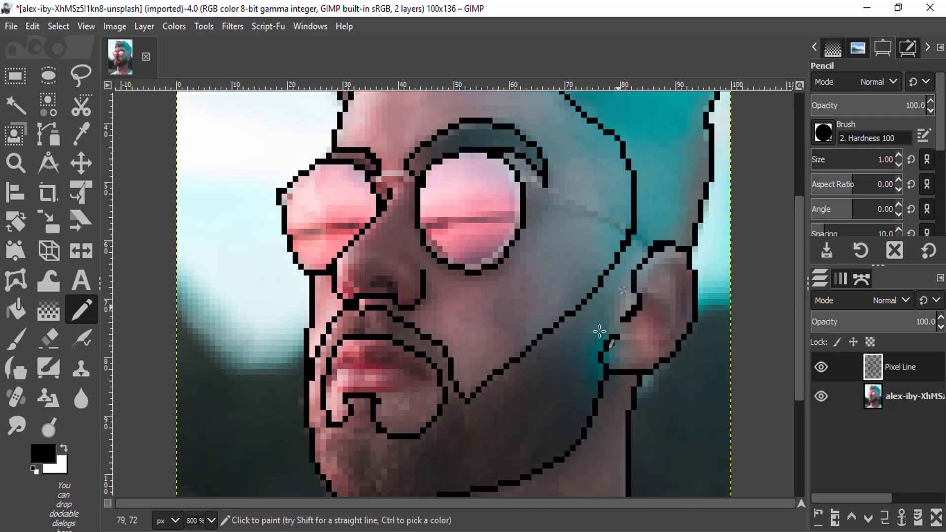
scroll(483, 367, "up", 2)
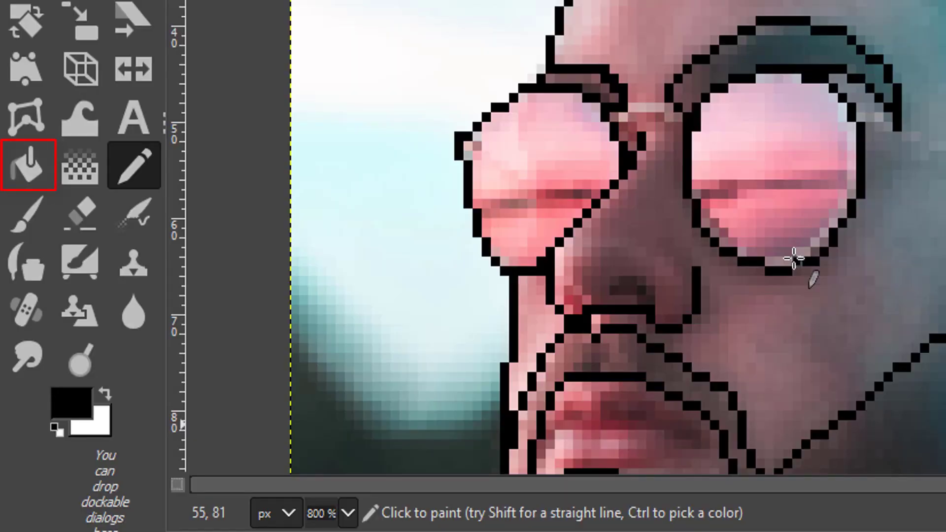
Set the foreground color to the light skin tone e4b1b5 sampled from the forehead
scroll(793, 258, "up", 5)
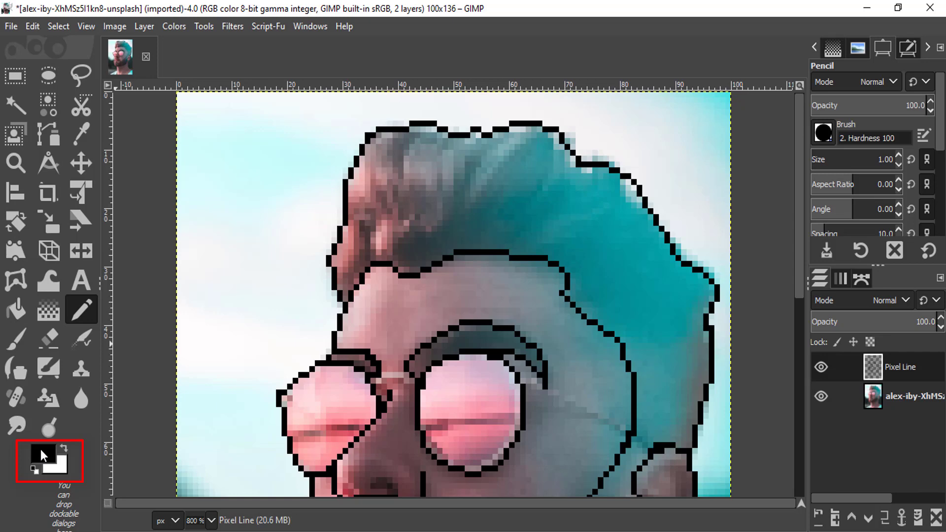
left_click(40, 449)
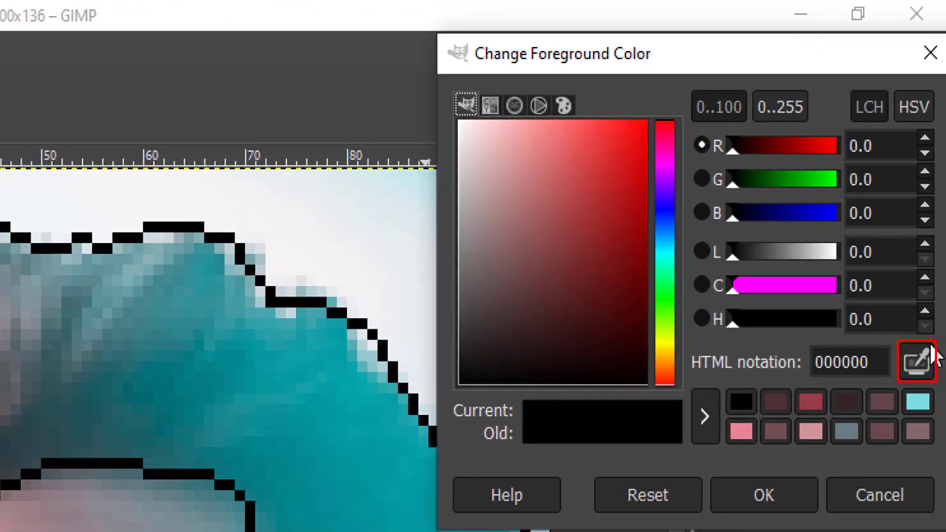
left_click(930, 351)
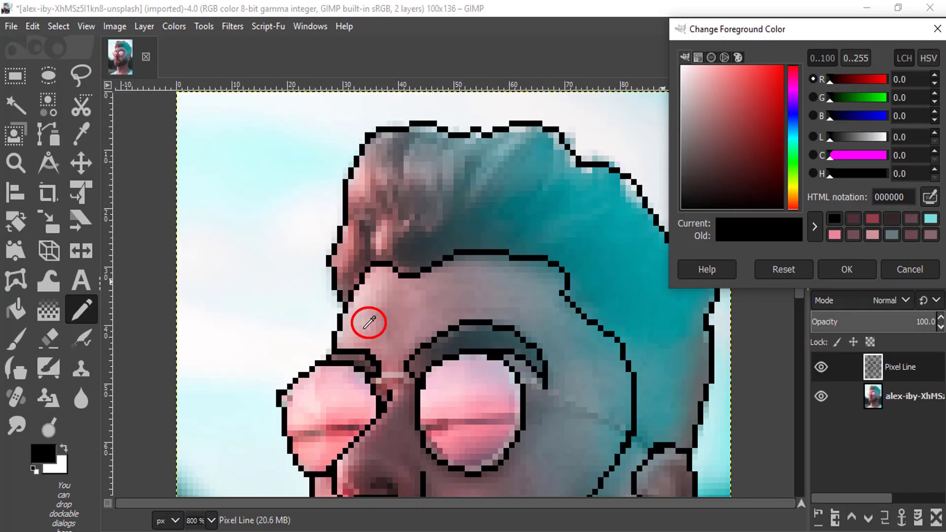
left_click(364, 328)
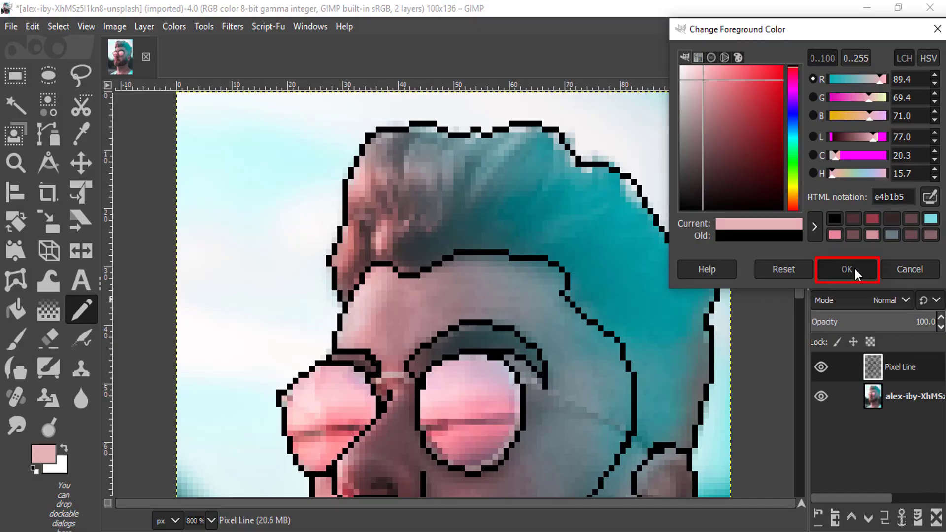
left_click(853, 269)
Fill the face, mouth area, neck and ear with the skin color using Bucket Fill
scroll(453, 295, "down", 4)
left_click(27, 318)
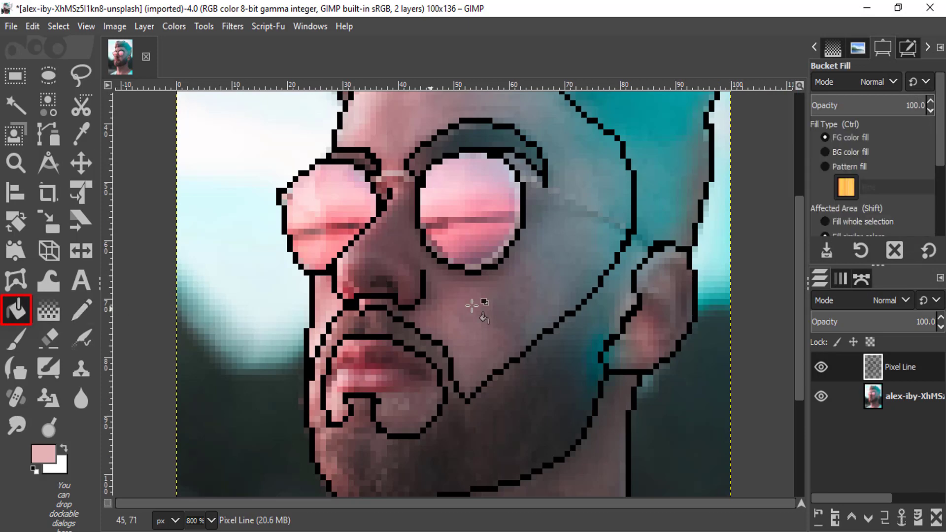
scroll(547, 303, "up", 2)
left_click(566, 338)
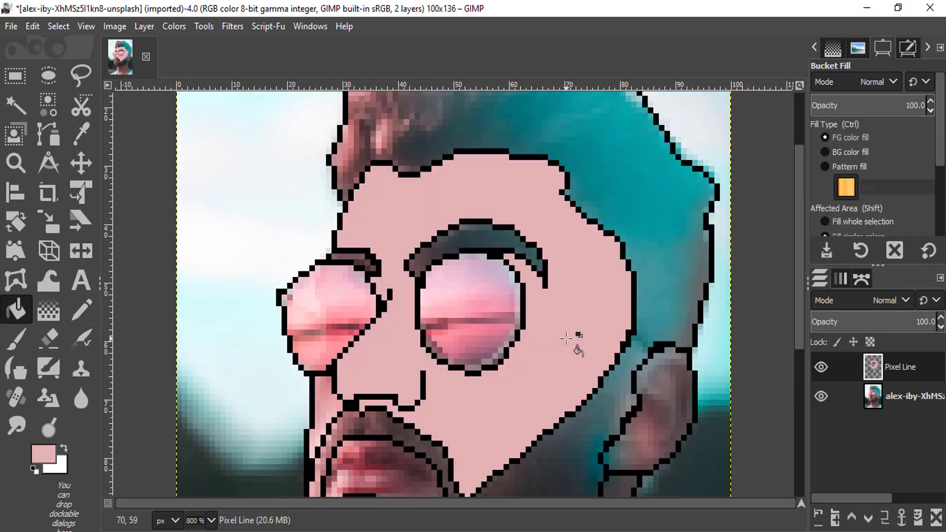
scroll(404, 374, "down", 2)
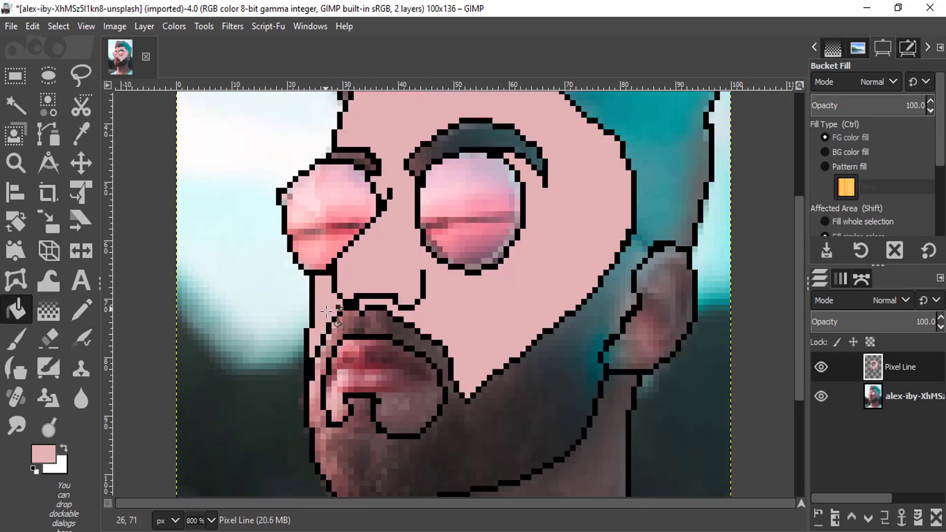
left_click(407, 399)
scroll(542, 401, "down", 2)
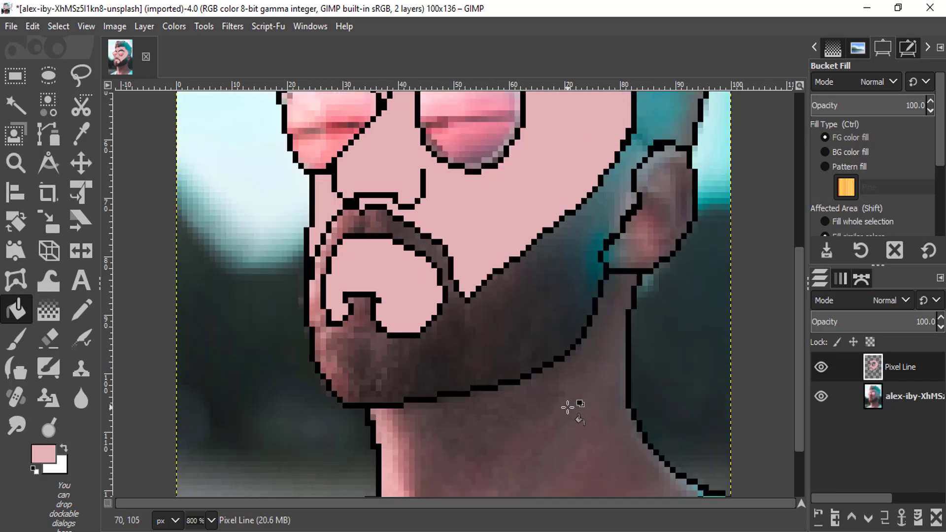
left_click(567, 408)
left_click(660, 256)
Sample the dark grey 515357 from the hair and fill the connected hair and beard area with it
scroll(634, 317, "up", 5)
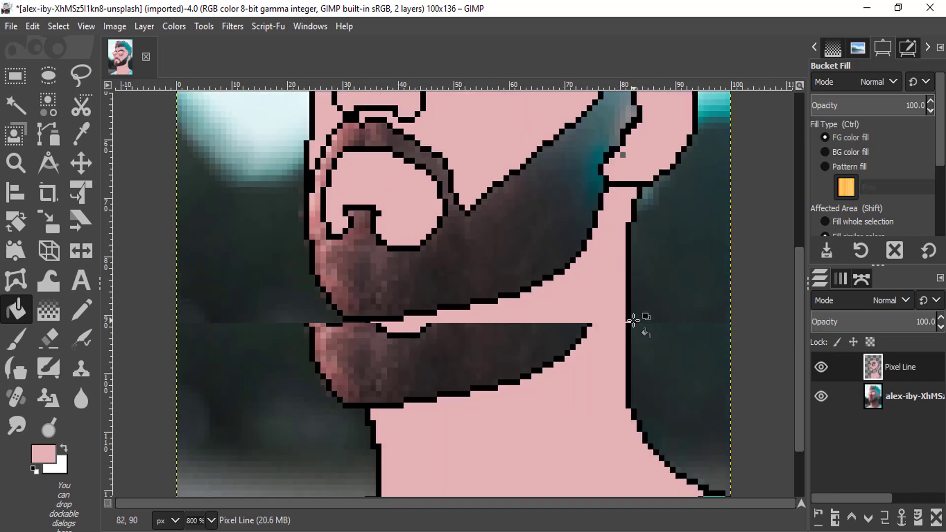
left_click(40, 454)
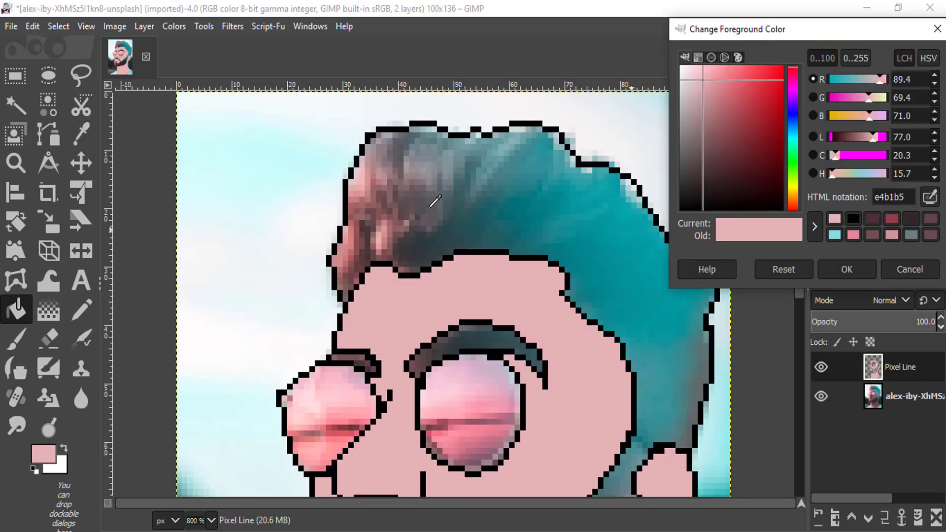
left_click(434, 201)
left_click(469, 204)
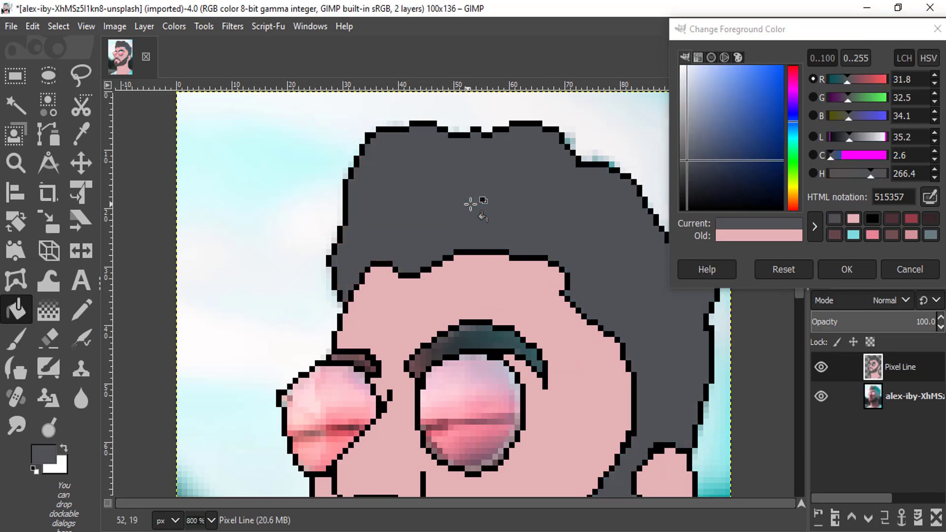
Sample the light teal 98d5d9 from the shirt and fill both shirt areas with it
scroll(469, 204, "down", 5)
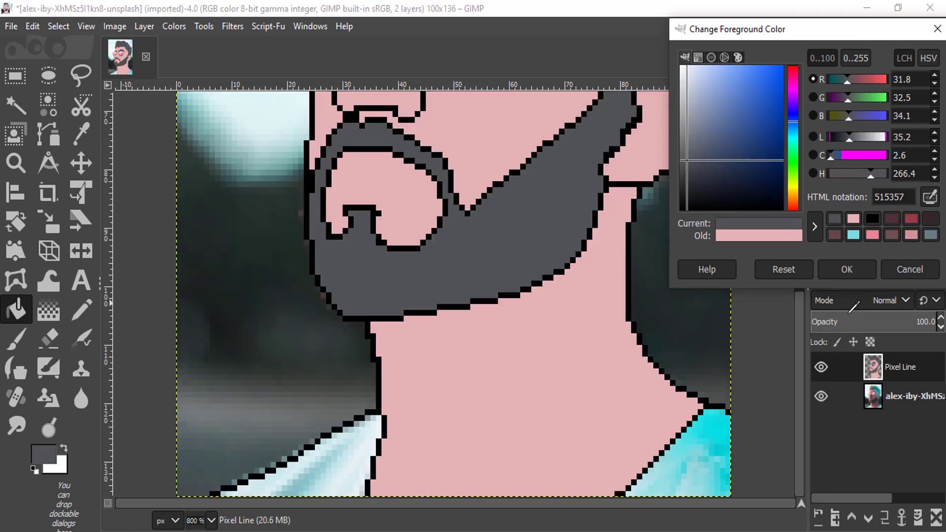
left_click(698, 459)
left_click(696, 450)
left_click(363, 461)
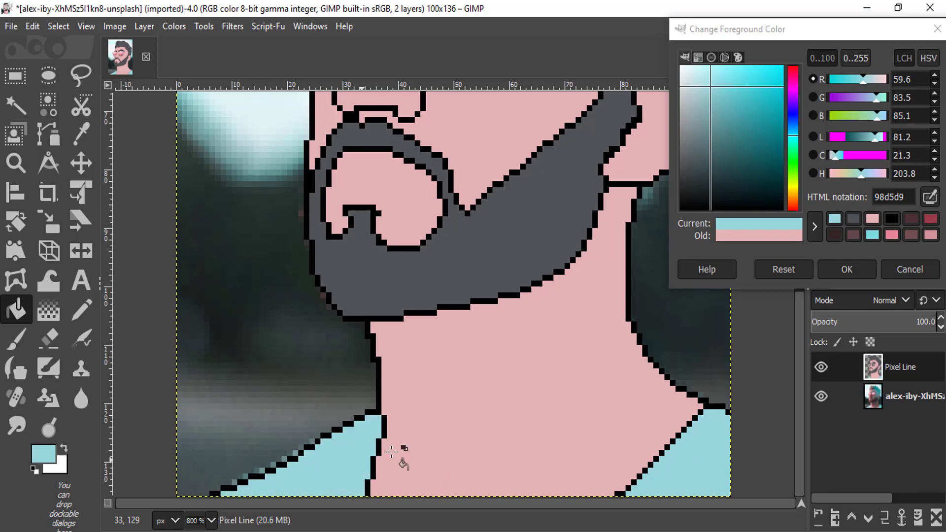
left_click(846, 269)
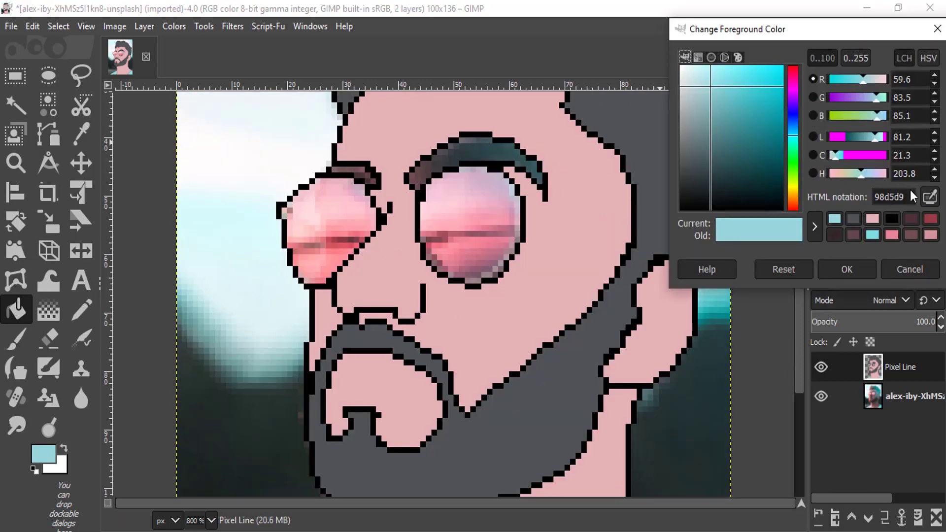
Sample the dark color 2d3b3e from the rear eyebrow and fill the eyebrows with it
left_click(930, 196)
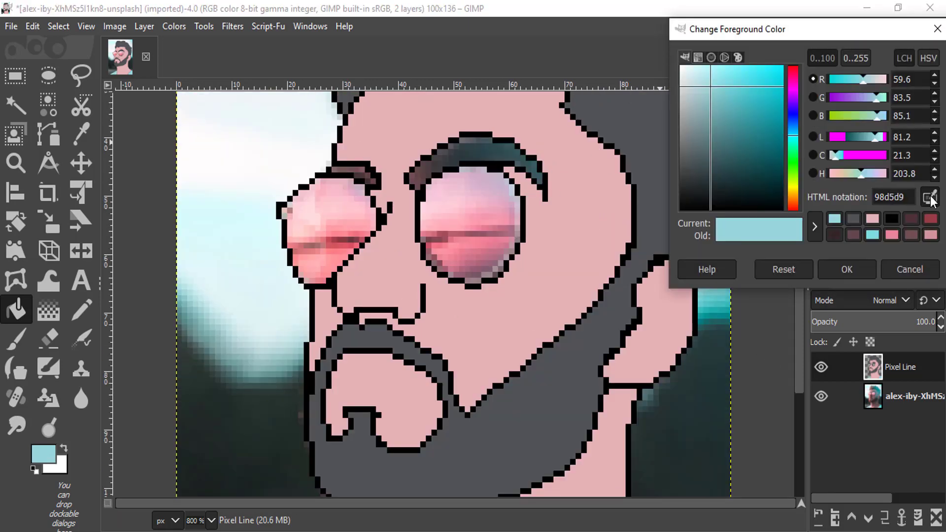
left_click(466, 146)
left_click(425, 181)
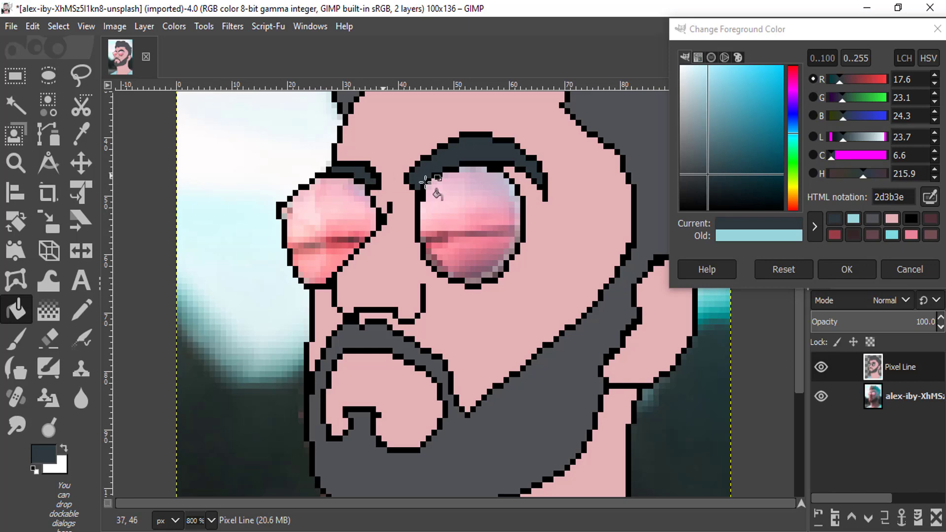
Sample the pink f99fb2 from the rear lens and fill both sunglass lenses with it
left_click(928, 197)
left_click(477, 209)
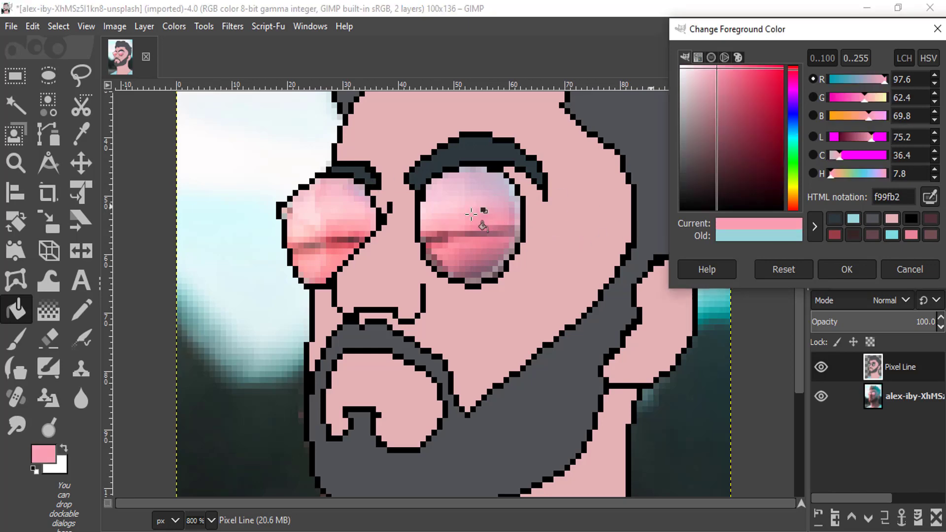
left_click(477, 208)
left_click(347, 217)
scroll(649, 279, "down", 3)
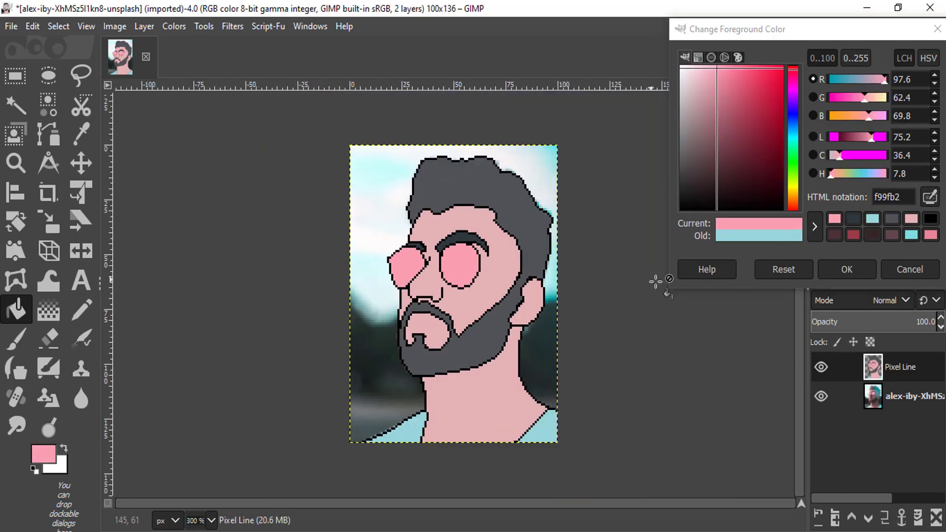
left_click(864, 270)
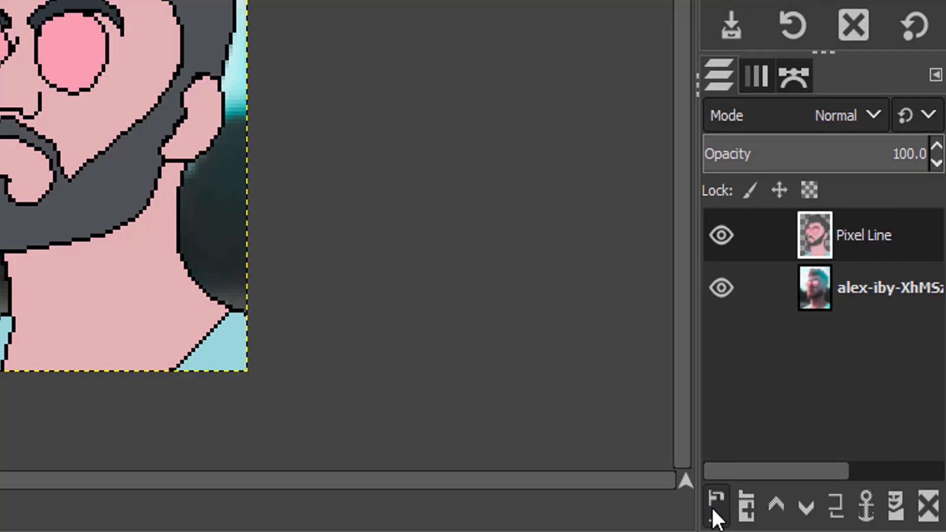
Create a transparent layer named Pixel Shadows and hide the Pixel Line layer
left_click(712, 500)
left_click(426, 95)
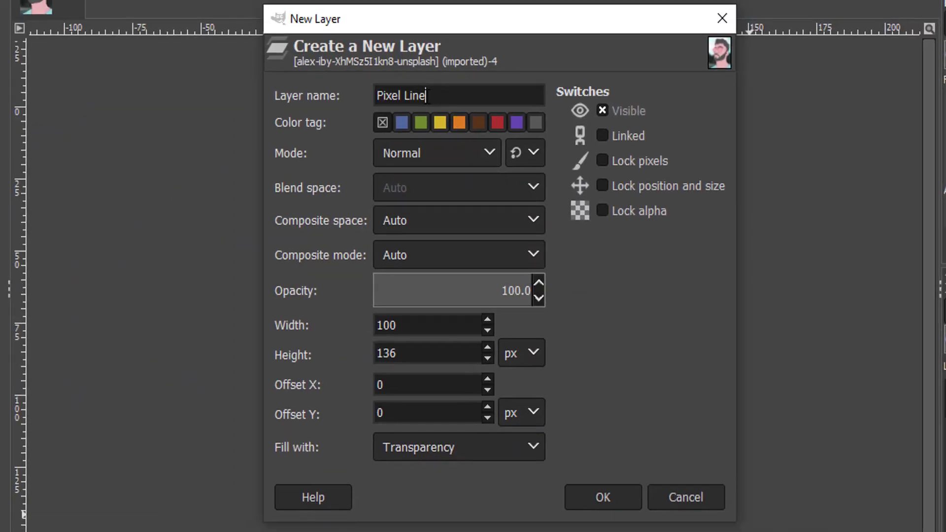
left_click_drag(427, 96, 405, 96)
type("Shadows")
left_click(602, 497)
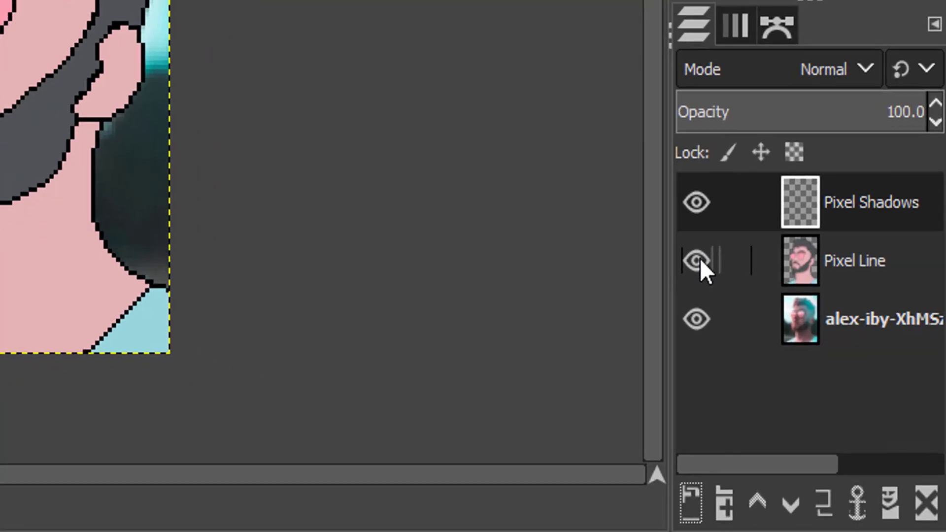
left_click(820, 396)
Set the foreground color to the dark teal 235357 sampled from the hair's shadow above the forehead
scroll(541, 333, "up", 3)
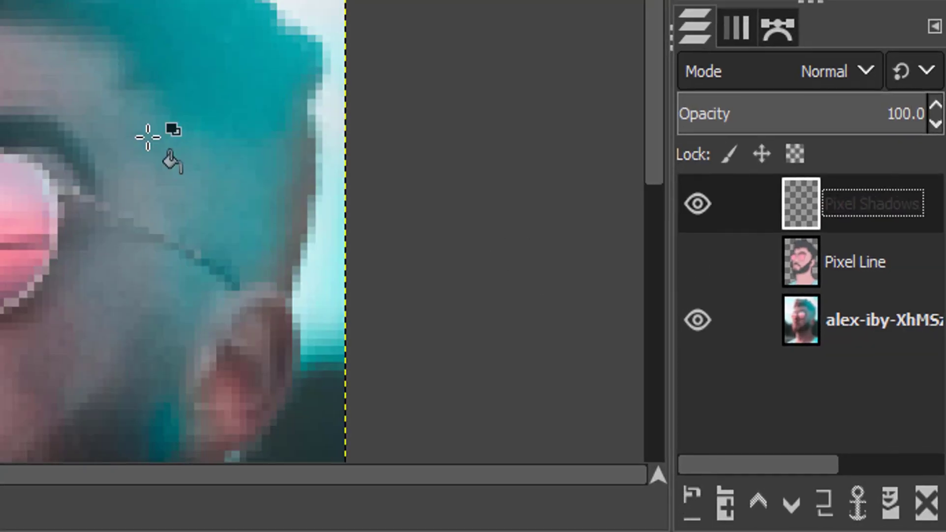
scroll(147, 137, "up", 1)
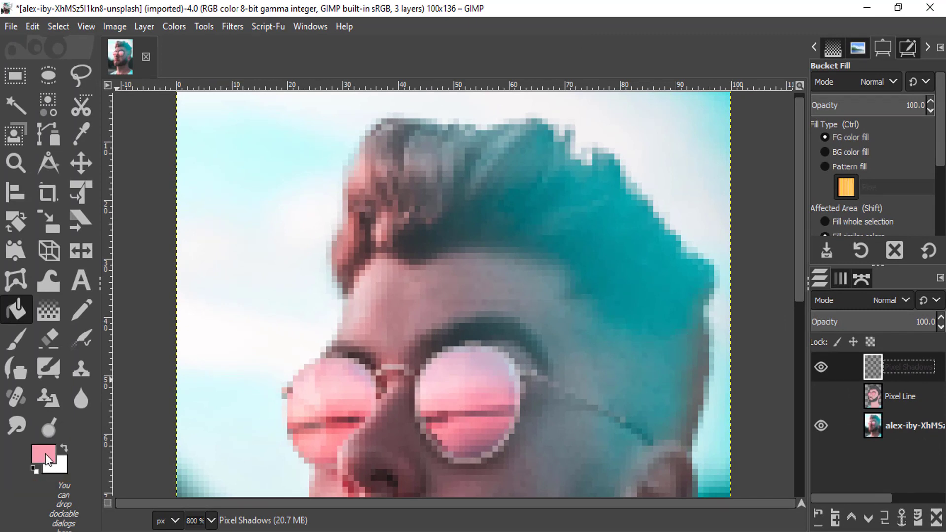
left_click(45, 454)
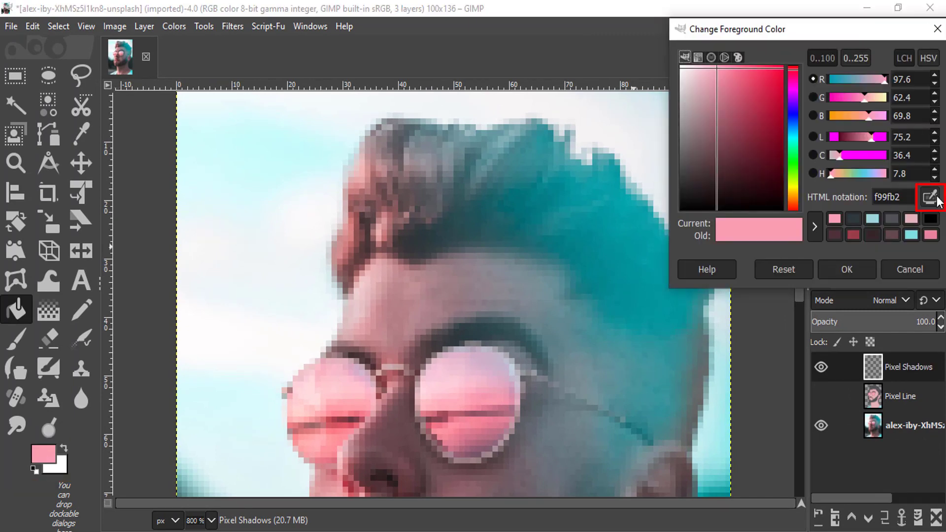
left_click(933, 197)
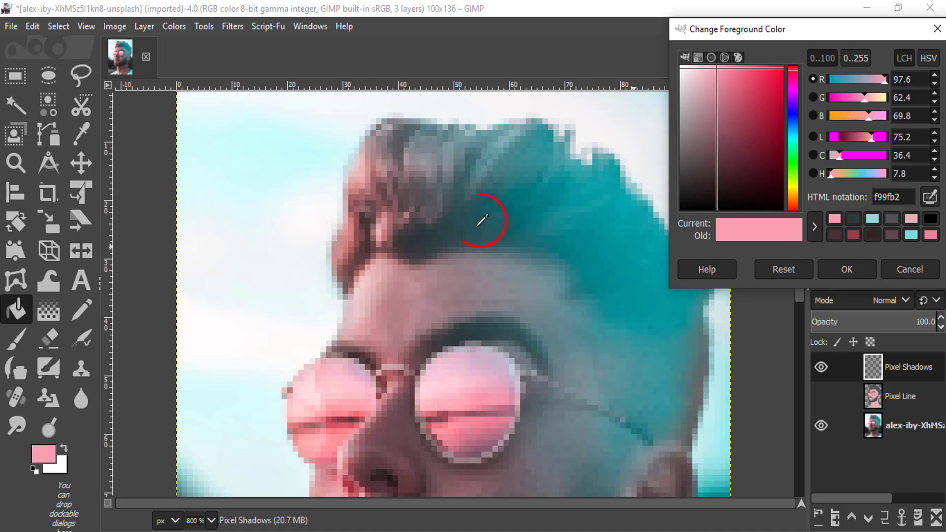
left_click(477, 225)
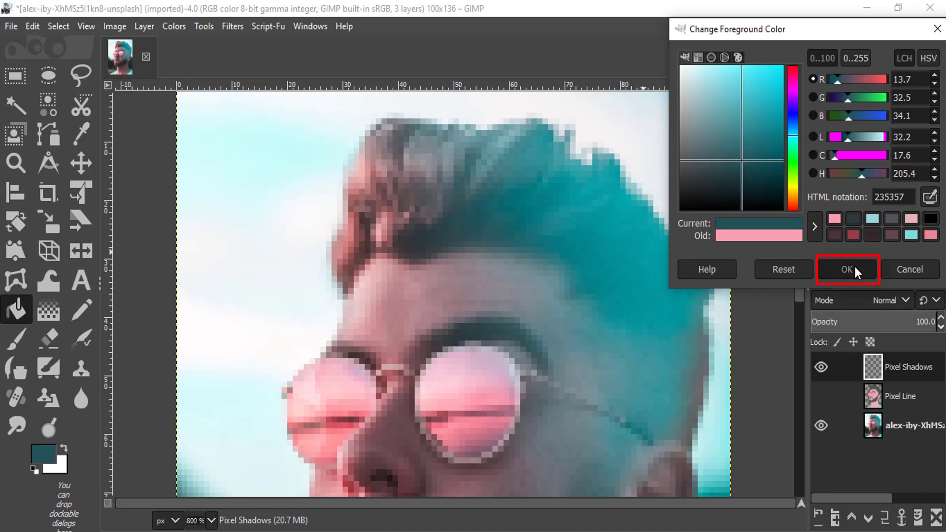
left_click(853, 264)
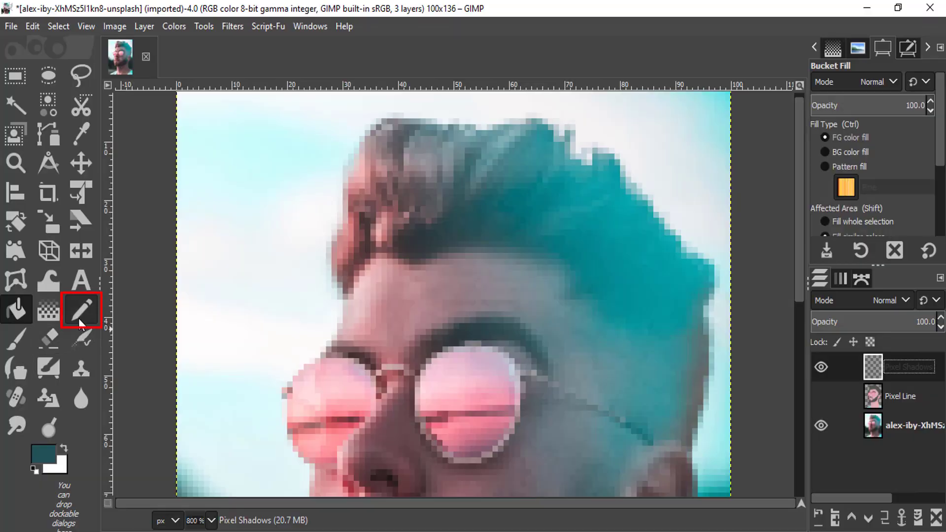
Set the foreground color to the dark 2b383b sampled from the hair's shadow above the forehead, ready for the Pencil tool
left_click(79, 318)
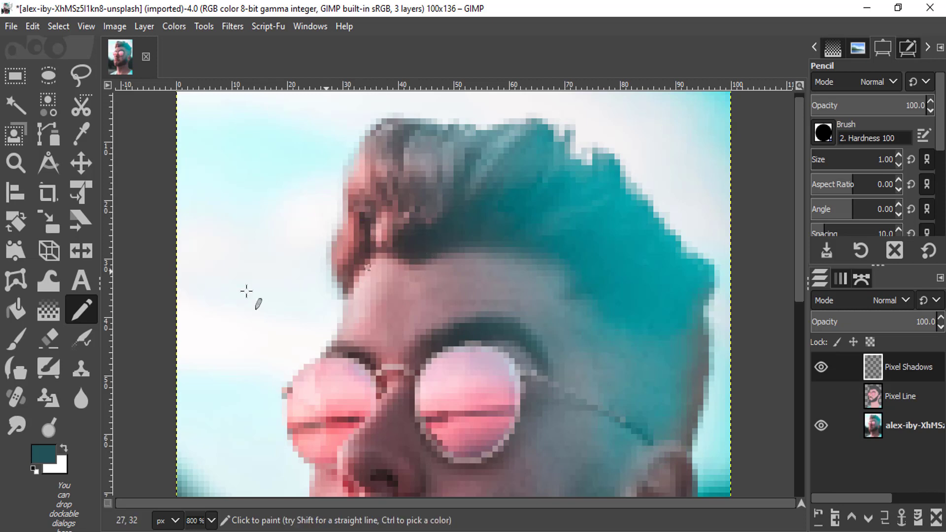
left_click(48, 465)
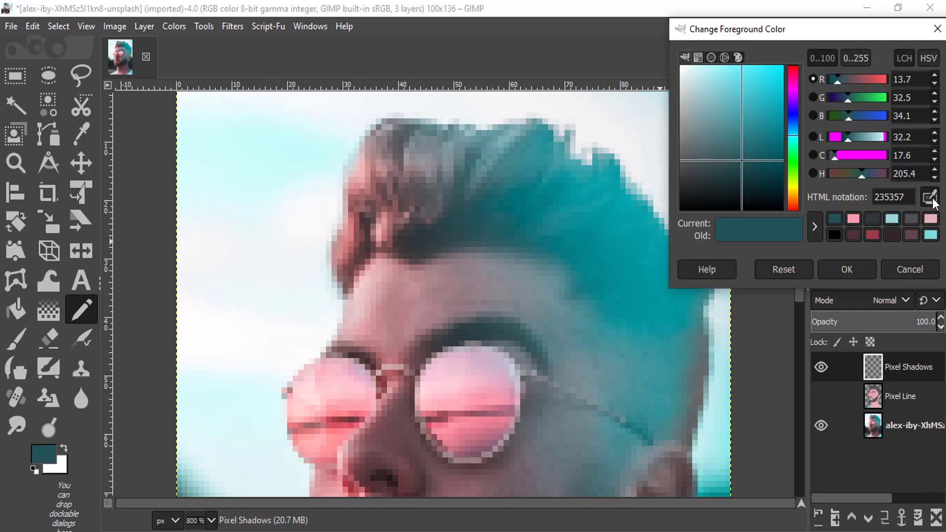
left_click(426, 233)
left_click(846, 270)
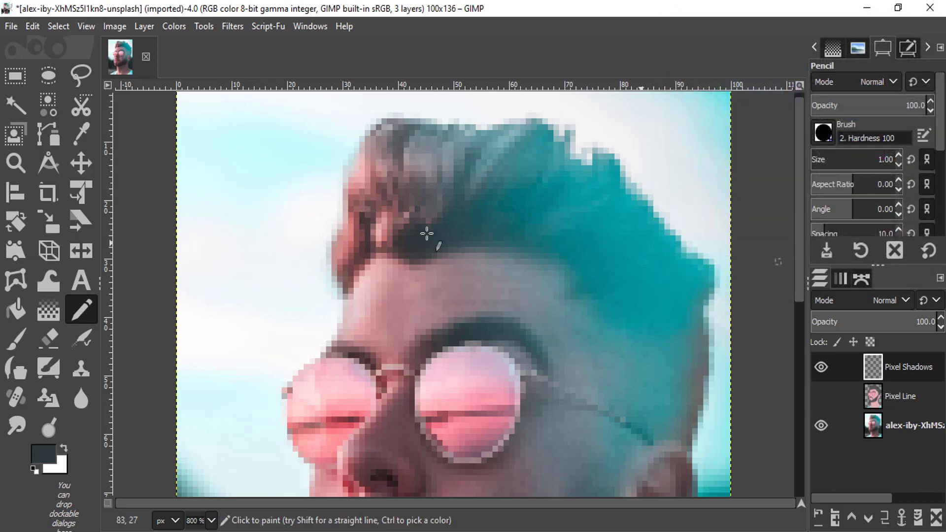
Outline the dark shadow areas of the hair with one-pixel pencil lines, including the spiky strands and the front curls
mouse_move(417, 255)
left_mouse_down()
mouse_move(398, 246)
mouse_move(398, 235)
mouse_move(439, 226)
mouse_move(471, 158)
mouse_move(455, 208)
mouse_move(487, 193)
mouse_move(518, 212)
mouse_move(549, 182)
mouse_move(535, 213)
mouse_move(566, 237)
mouse_move(624, 230)
mouse_move(608, 257)
mouse_move(701, 282)
mouse_move(622, 300)
mouse_move(571, 299)
mouse_move(555, 259)
mouse_move(498, 242)
mouse_move(419, 260)
mouse_move(397, 243)
mouse_move(345, 283)
mouse_move(364, 218)
mouse_move(392, 252)
mouse_move(346, 280)
left_mouse_up()
scroll(397, 187, "up", 1)
mouse_move(406, 130)
left_mouse_down()
mouse_move(396, 168)
mouse_move(411, 136)
left_mouse_up()
mouse_move(403, 218)
left_mouse_down()
mouse_move(421, 191)
mouse_move(439, 208)
mouse_move(384, 207)
left_mouse_up()
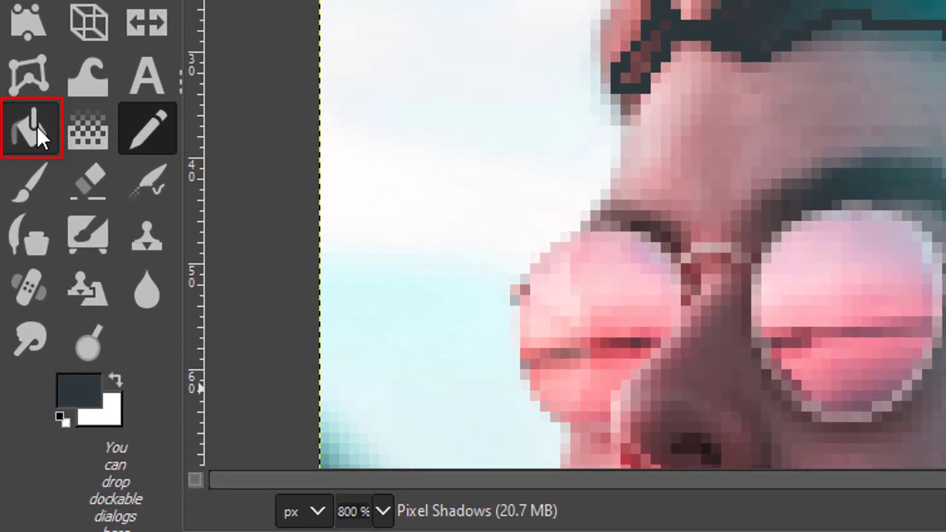
Fill the outlined hair shadows with the dark foreground color and check them over the Pixel Line layer
left_click(37, 126)
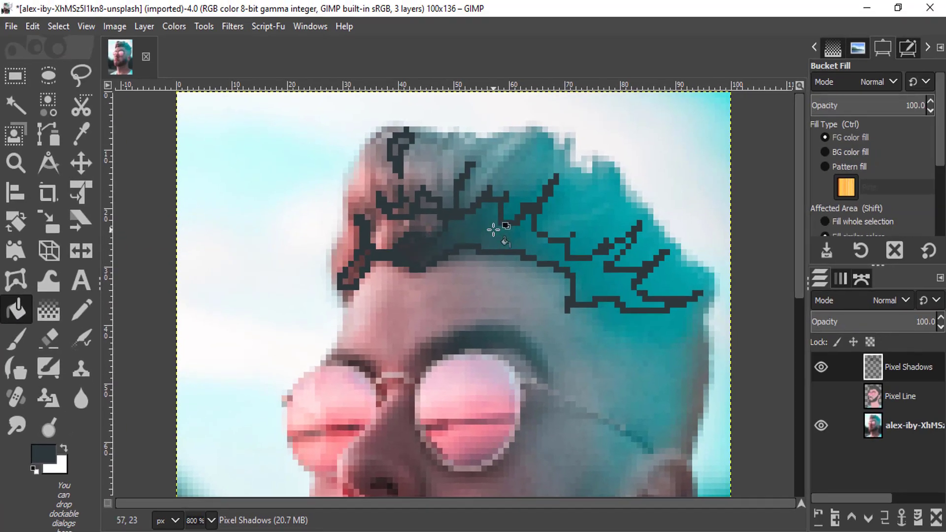
left_click(493, 230)
left_click(422, 205)
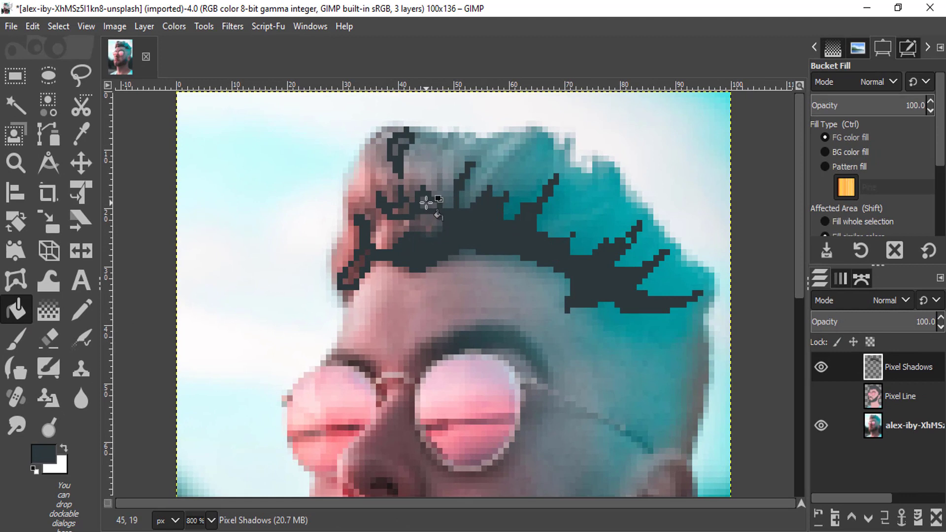
left_click(401, 196)
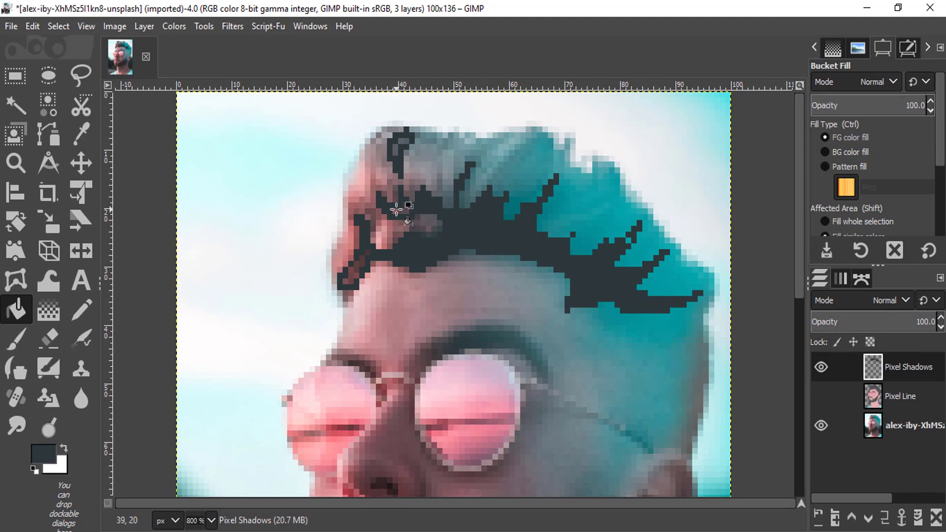
left_click(397, 144)
scroll(802, 391, "down", 3)
left_click(820, 396)
scroll(580, 340, "up", 3)
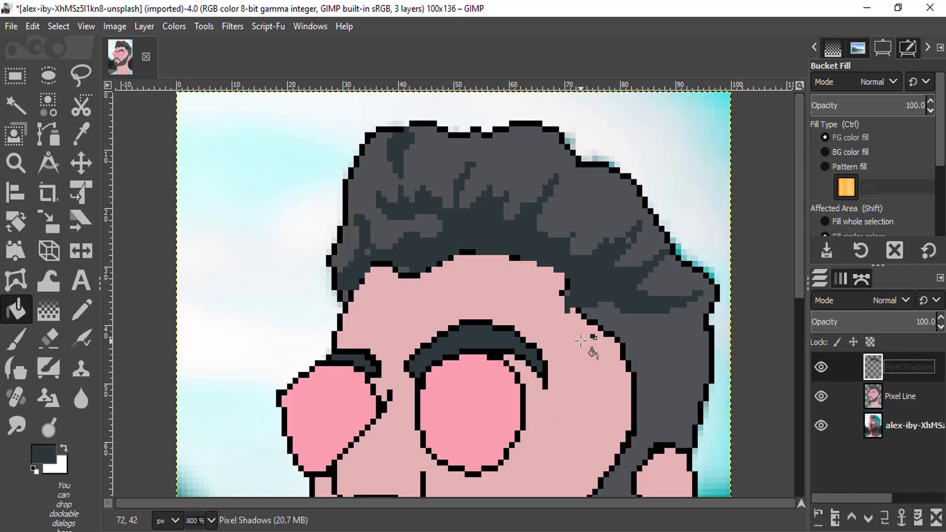
scroll(767, 352, "down", 1)
left_click(826, 395)
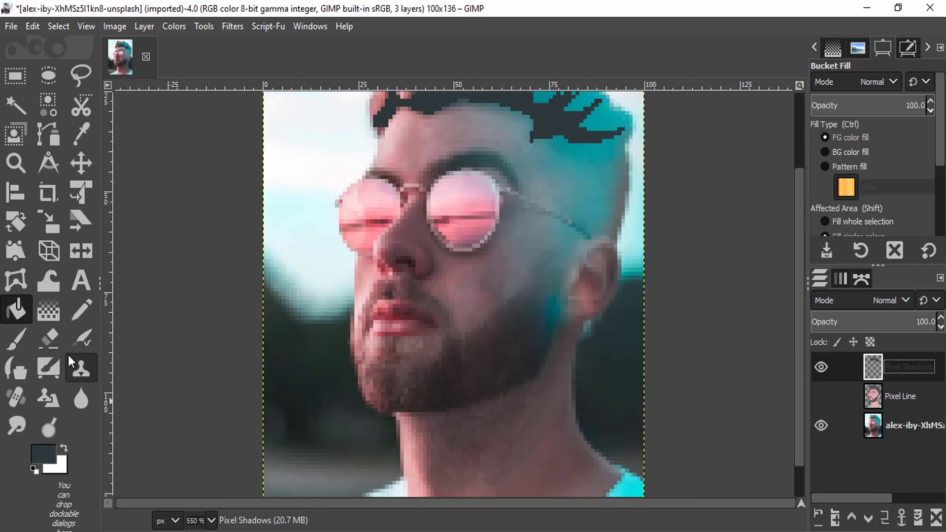
Outline the beard's shadow along the jaw with a one-pixel pencil line, from the chin to below the ear
left_click(82, 311)
scroll(550, 374, "up", 1)
scroll(551, 374, "up", 1)
scroll(481, 377, "left", 2)
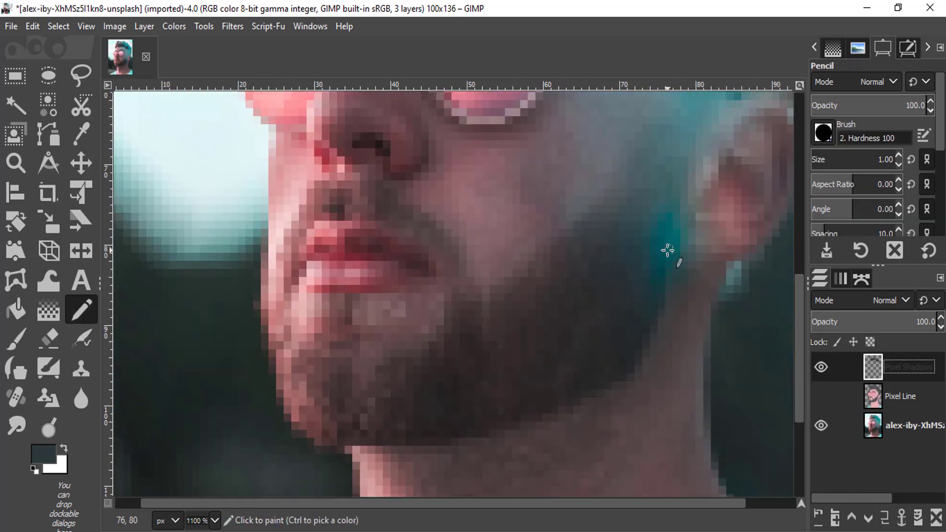
mouse_move(667, 251)
left_mouse_down()
mouse_move(652, 318)
mouse_move(620, 368)
mouse_move(552, 401)
mouse_move(584, 397)
mouse_move(448, 436)
mouse_move(327, 437)
mouse_move(391, 427)
mouse_move(431, 370)
mouse_move(462, 353)
mouse_move(495, 367)
mouse_move(552, 355)
mouse_move(605, 328)
mouse_move(660, 268)
left_mouse_up()
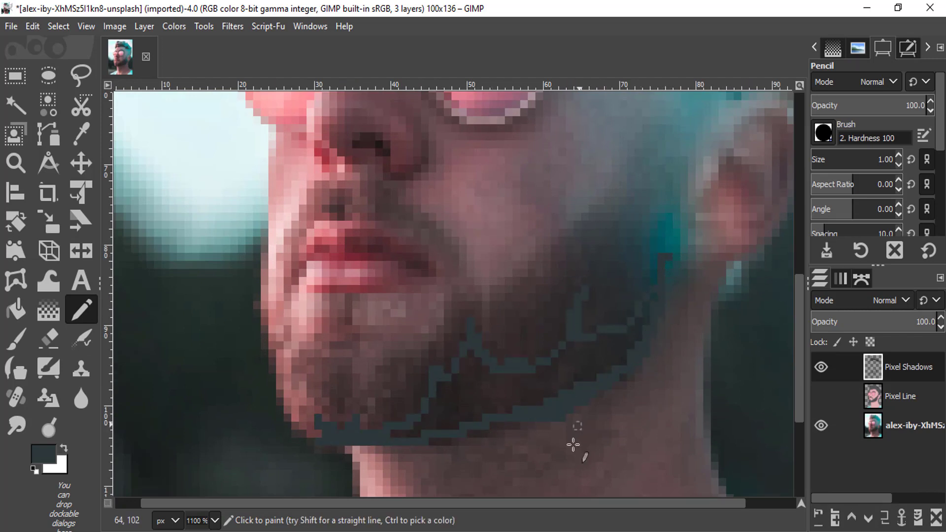
Fill the outlined jaw shadow with the dark foreground color and check it over the Pixel Line layer
left_click(17, 309)
left_click(496, 388)
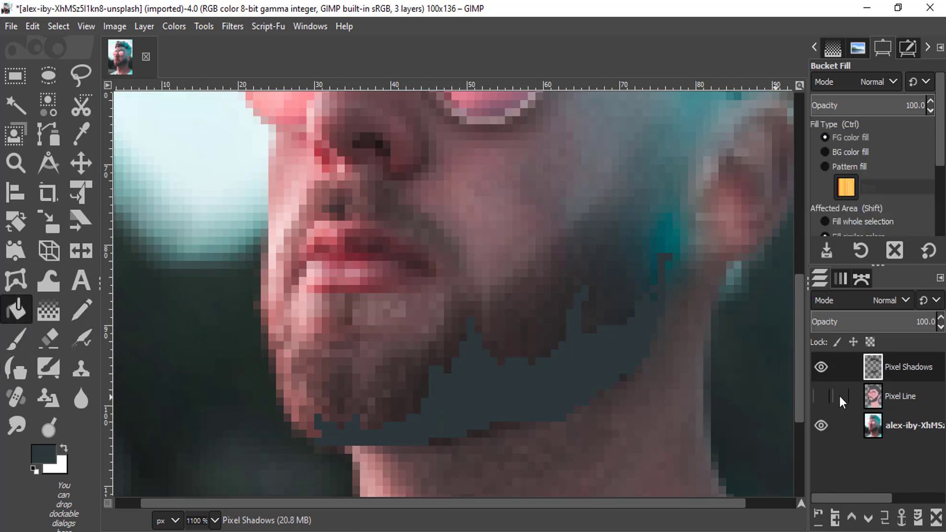
left_click(821, 395)
key("minus")
key("minus")
key("minus")
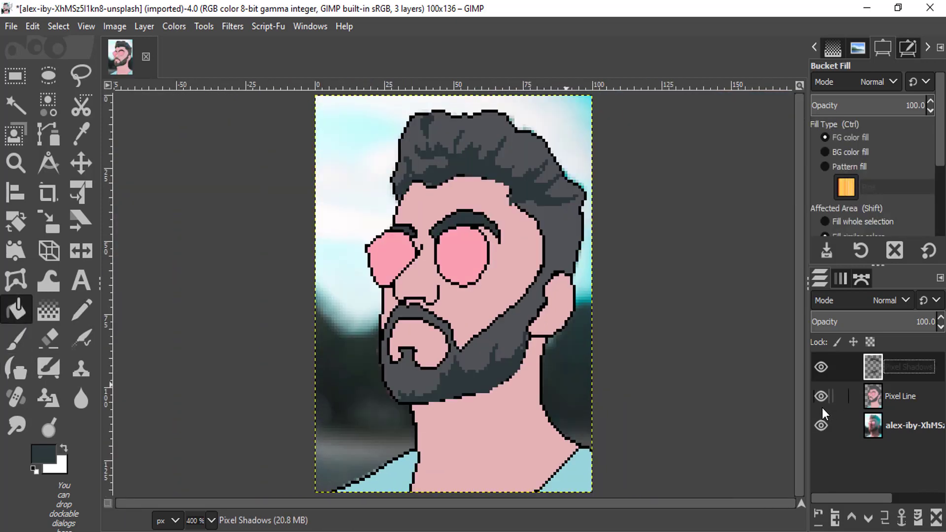
left_click(817, 398)
Pencil small dark shadow patches into the chin beard and the moustache above the lips
key("plus")
key("plus")
key("plus")
left_click(78, 311)
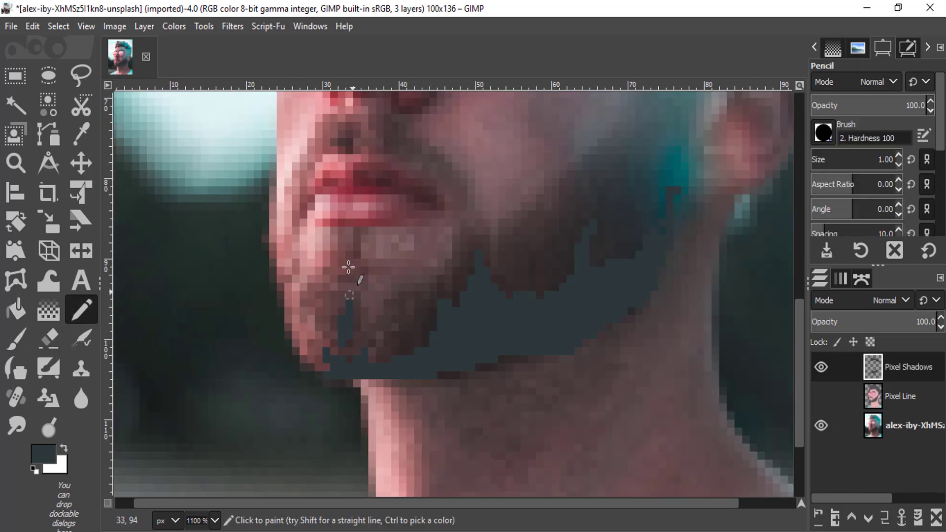
scroll(347, 320, "up", 5)
scroll(545, 391, "down", 5)
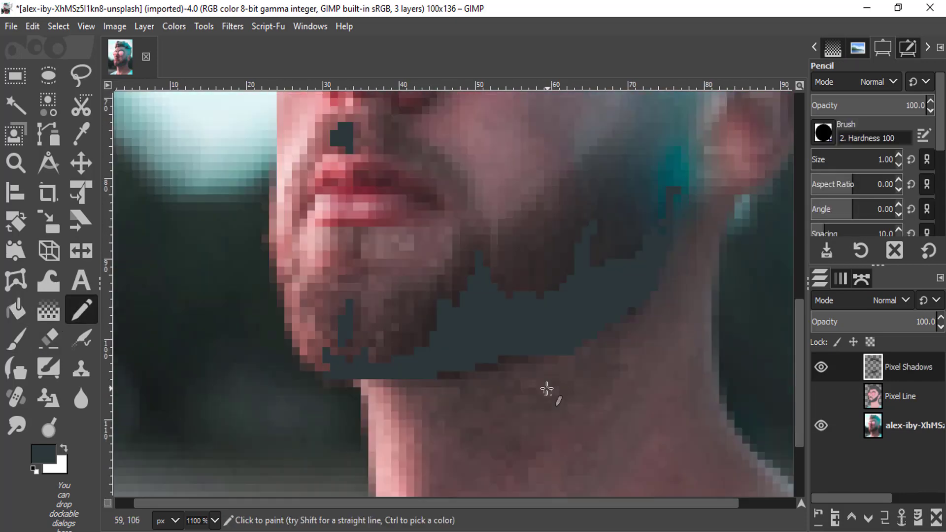
Sample a dark tone from the larger eyebrow, darken it to 302e2f, and pencil shadows along both eyebrows
scroll(606, 338, "up", 3)
scroll(623, 338, "up", 6)
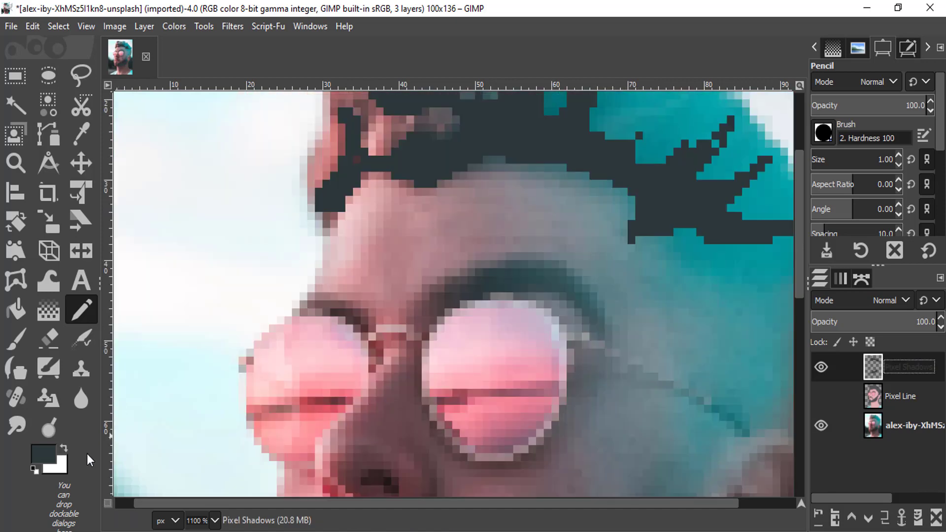
left_click(45, 456)
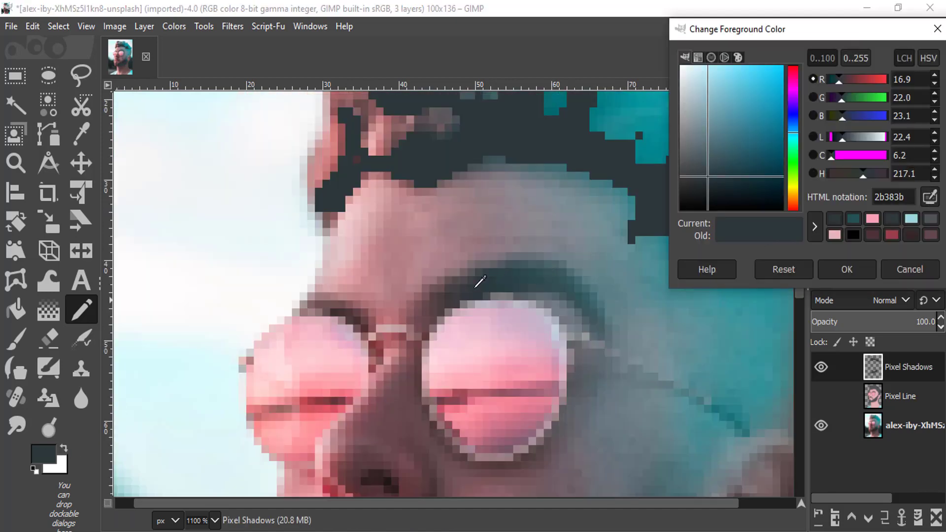
left_click(449, 300)
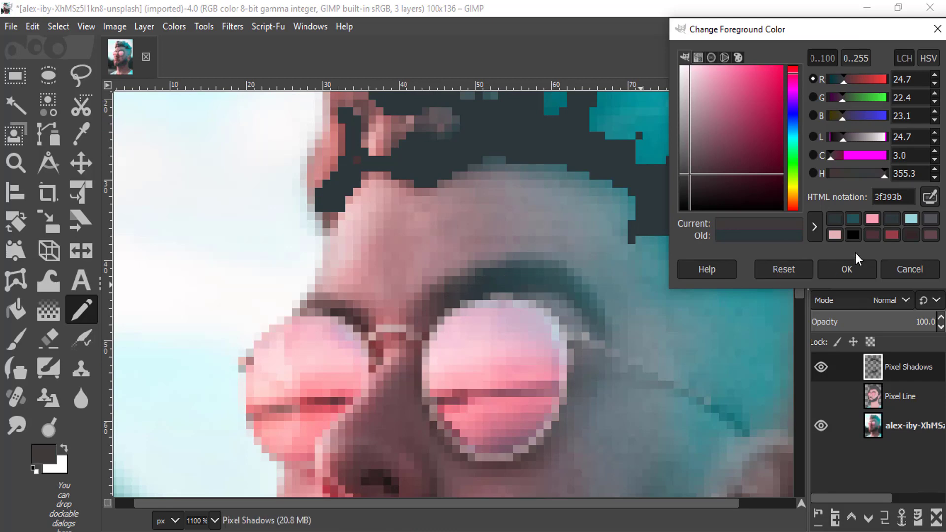
left_click(685, 176)
left_click(683, 183)
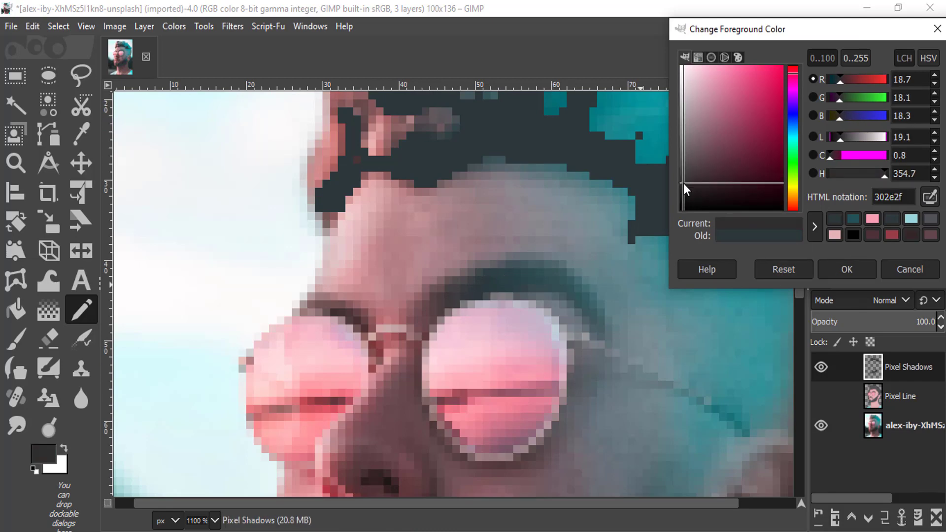
left_click(846, 269)
mouse_move(302, 312)
left_mouse_down()
mouse_move(343, 309)
mouse_move(368, 331)
left_mouse_up()
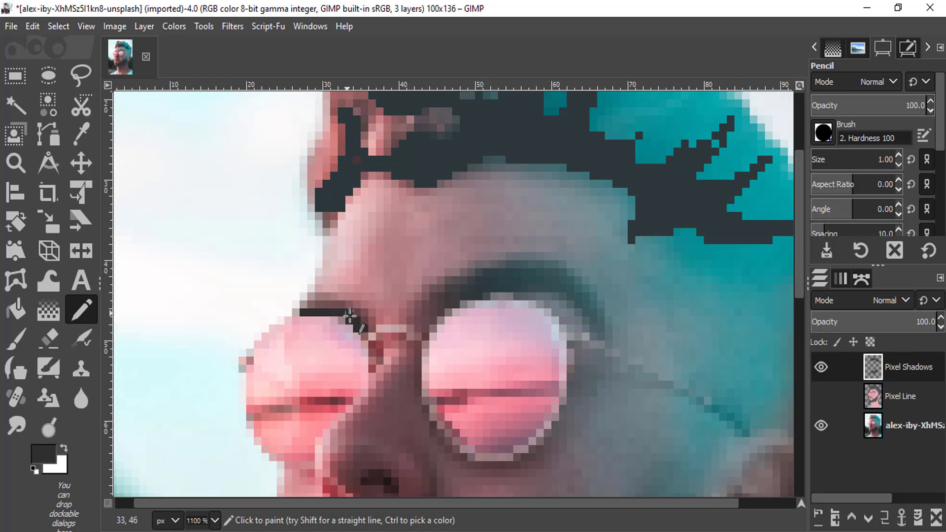
mouse_move(463, 296)
left_mouse_down()
mouse_move(548, 274)
mouse_move(579, 310)
mouse_move(486, 289)
mouse_move(551, 282)
mouse_move(525, 286)
mouse_move(581, 316)
left_mouse_up()
Sample the dark brown 322022 from the nostril and pencil the nostril's shadow pixels with it
scroll(384, 365, "down", 4)
key("plus")
key("minus")
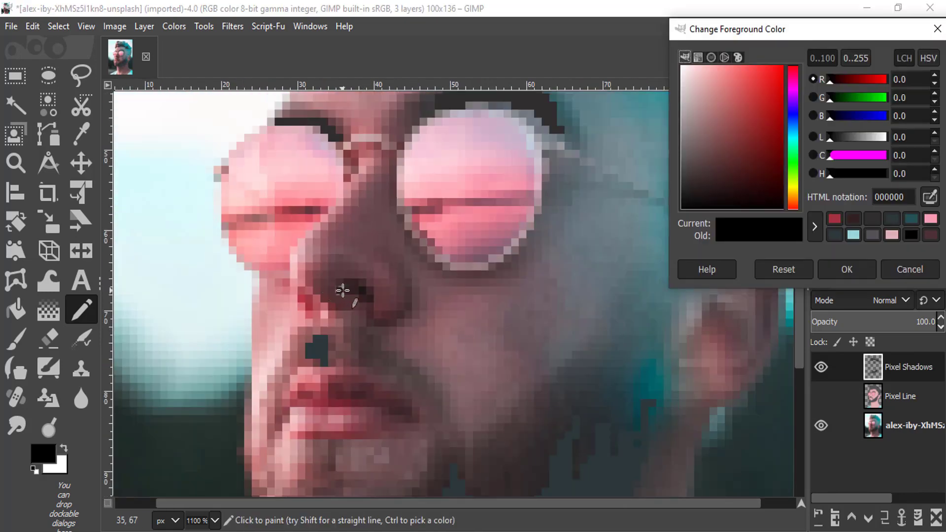
left_click(930, 198)
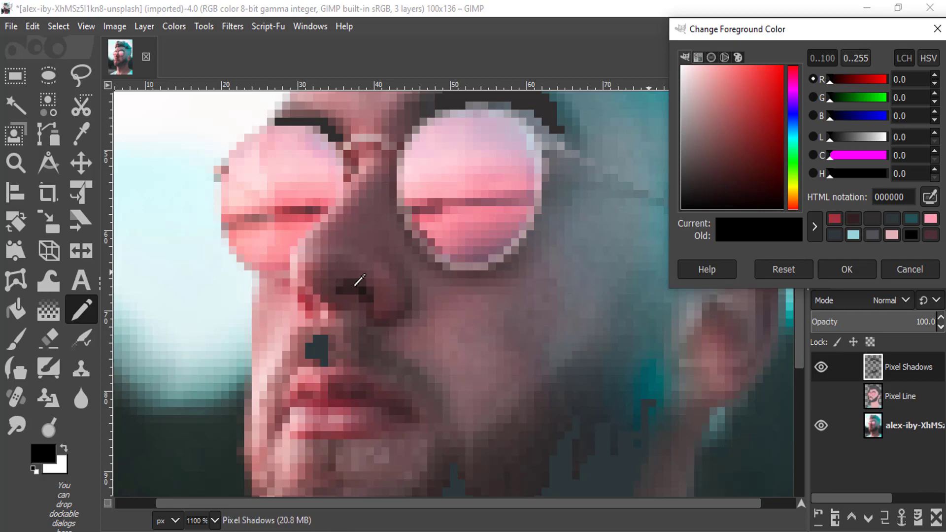
left_click(355, 285)
left_click(842, 269)
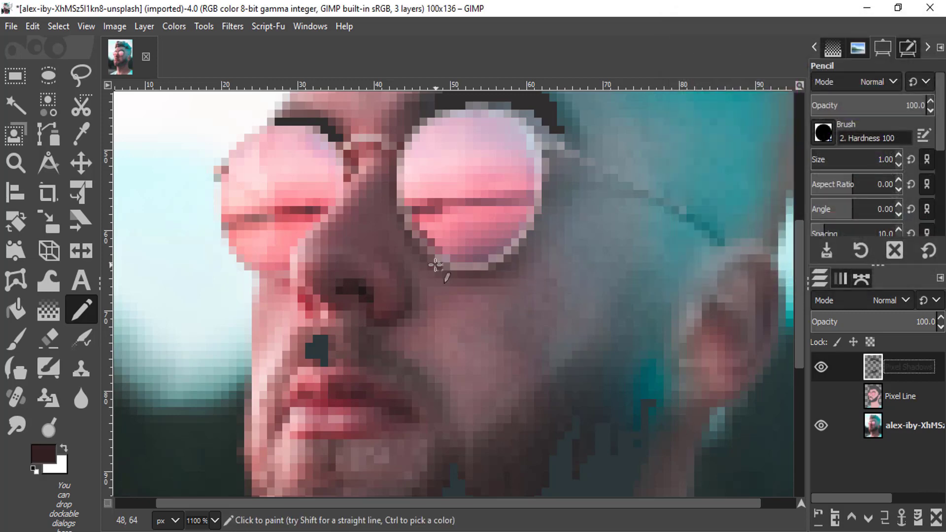
key("plus")
key("plus")
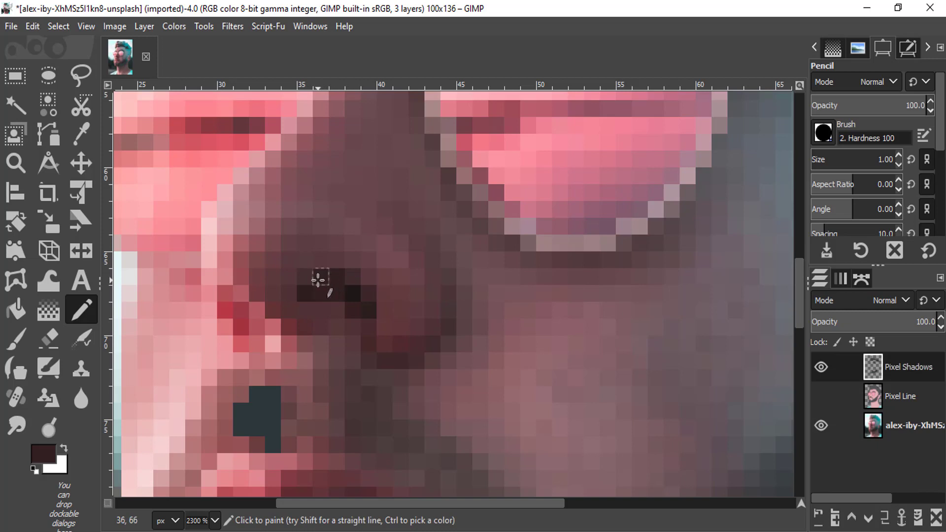
Sample the darker tones 1e1919, 2d1e1f and 3c282a around the nostril and touch up its shadow pixels
left_click(45, 450)
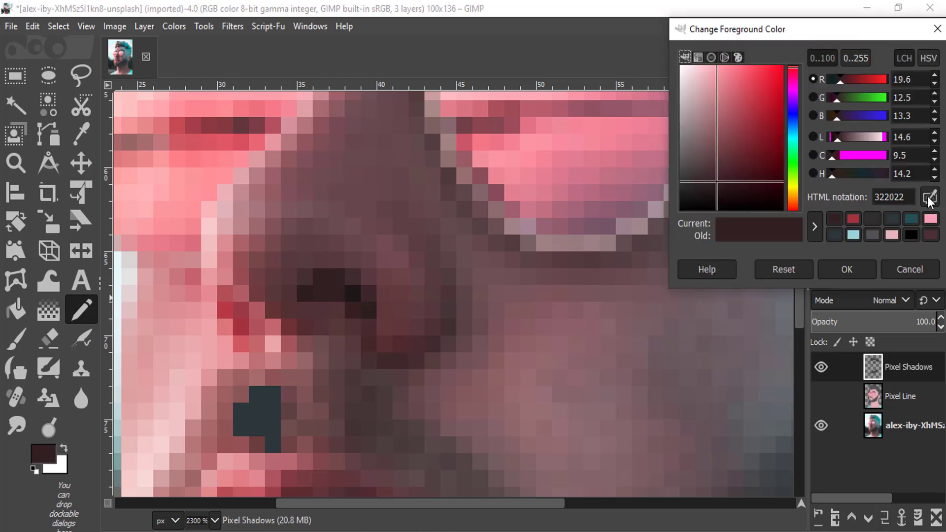
left_click(929, 200)
left_click(356, 294)
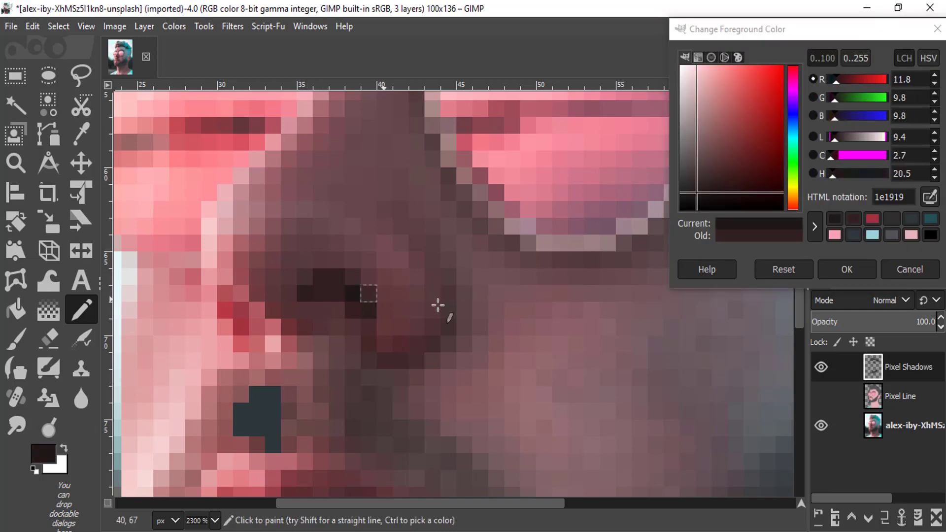
left_click(929, 199)
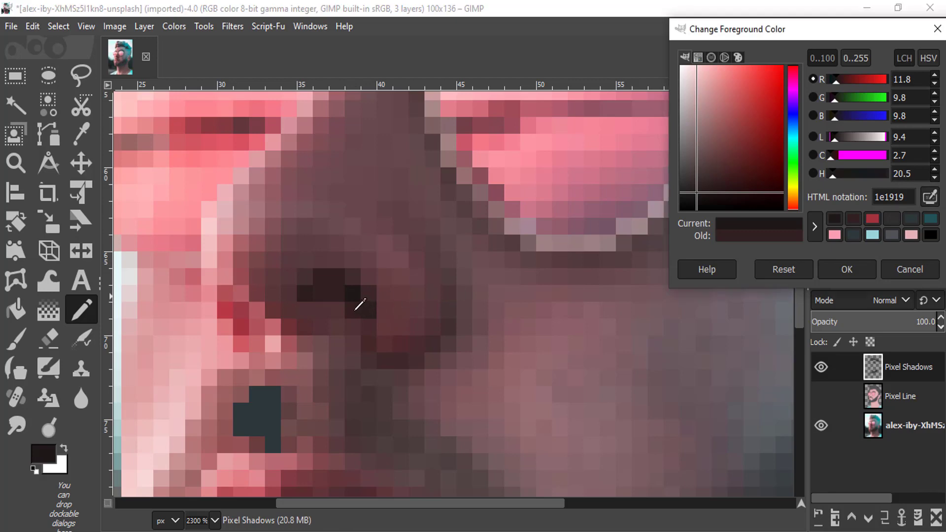
left_click(471, 263)
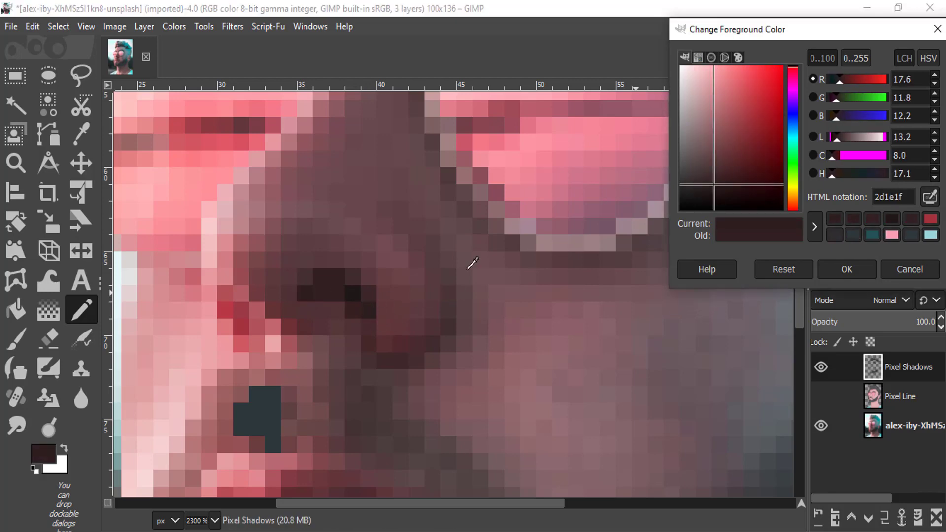
left_click(459, 270)
Sample the red 9b3b44 beside the nostril, pencil the red patch there, and preview the shadows over the Pixel Line layer
scroll(363, 317, "left", 1)
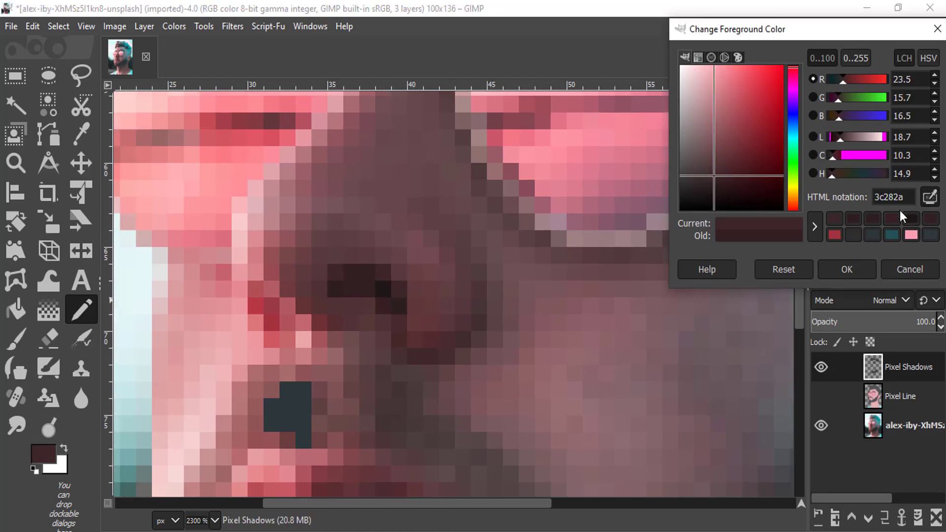
left_click(274, 299)
mouse_move(270, 306)
left_mouse_down()
mouse_move(263, 295)
mouse_move(276, 303)
left_mouse_up()
key("shift+ctrl+j")
left_click(846, 269)
key("2")
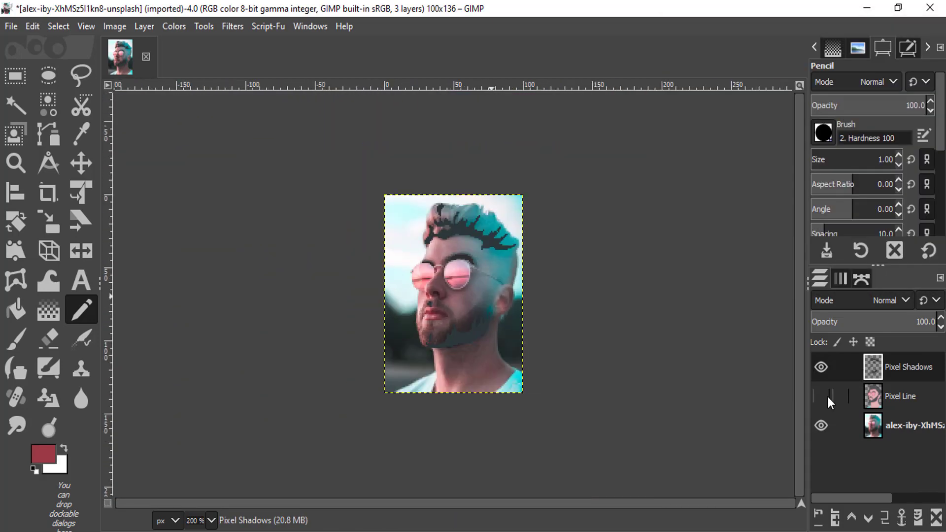
left_click(821, 396)
key("plus")
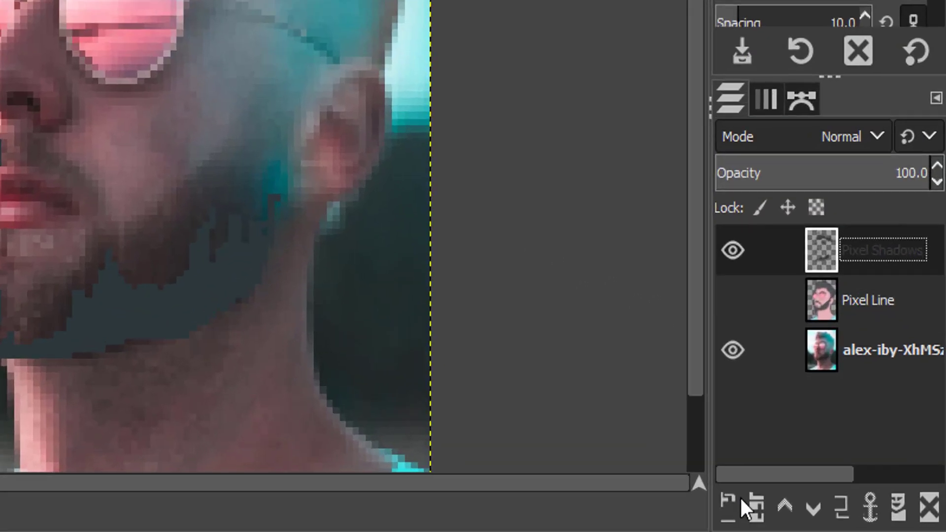
Create a new transparent layer named Pixel Lips above the Pixel Shadows layer
left_click(820, 516)
left_click(463, 94)
double_click(418, 93)
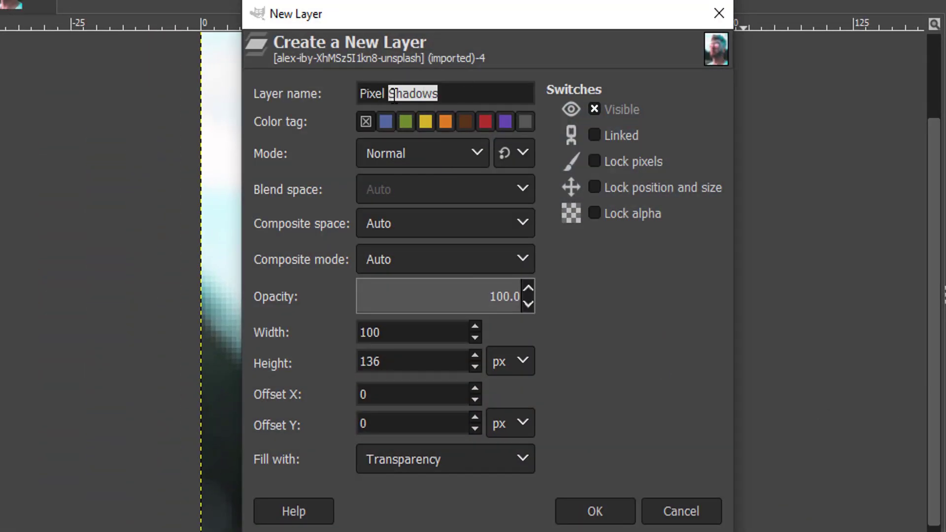
type("Lips")
key("Return")
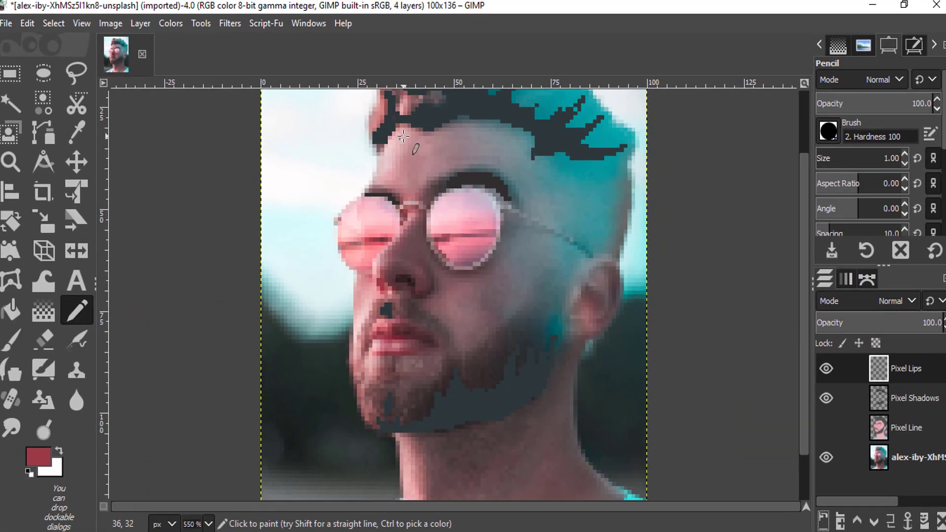
Sample the dark red 6b3c42 from the upper lip and pencil the upper lip's outline
key("plus")
key("plus")
key("plus")
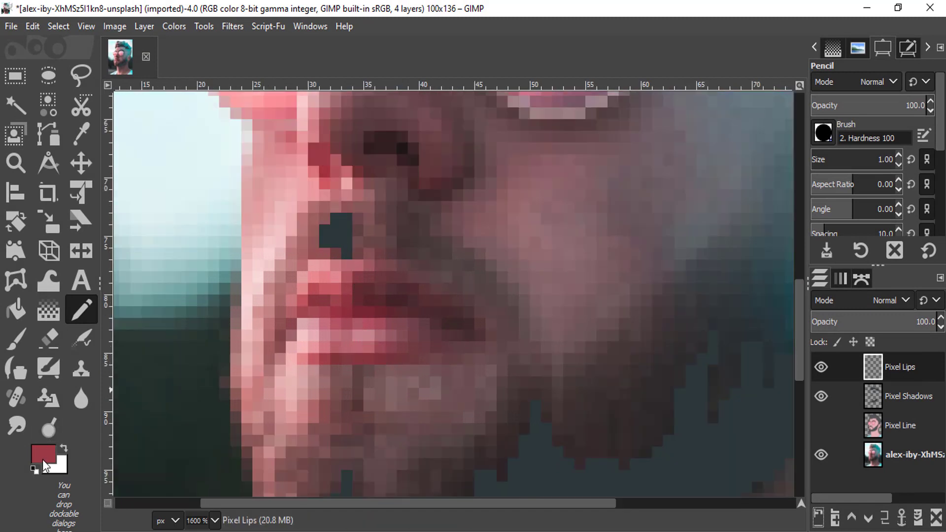
left_click(43, 456)
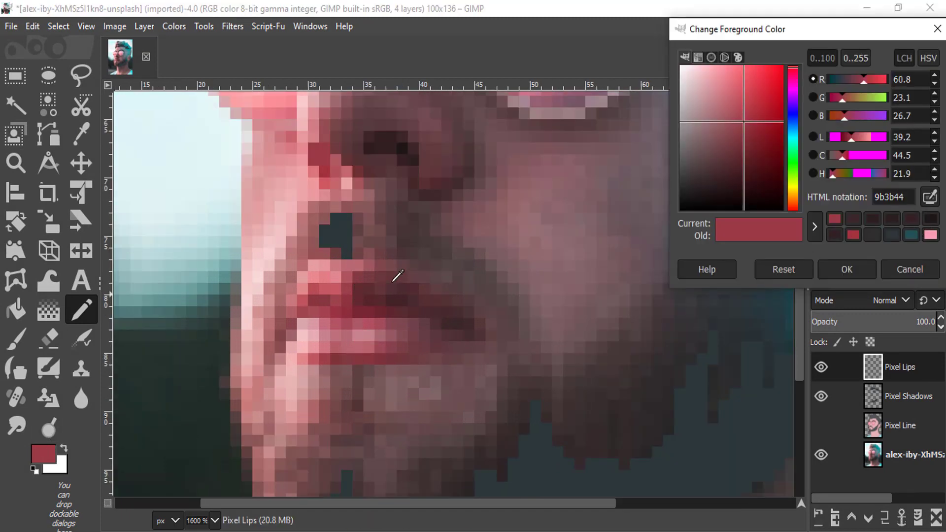
left_click(419, 293, "ctrl")
mouse_move(471, 319)
left_mouse_down()
mouse_move(408, 280)
mouse_move(322, 277)
mouse_move(293, 338)
left_mouse_up()
left_click(616, 306, "ctrl")
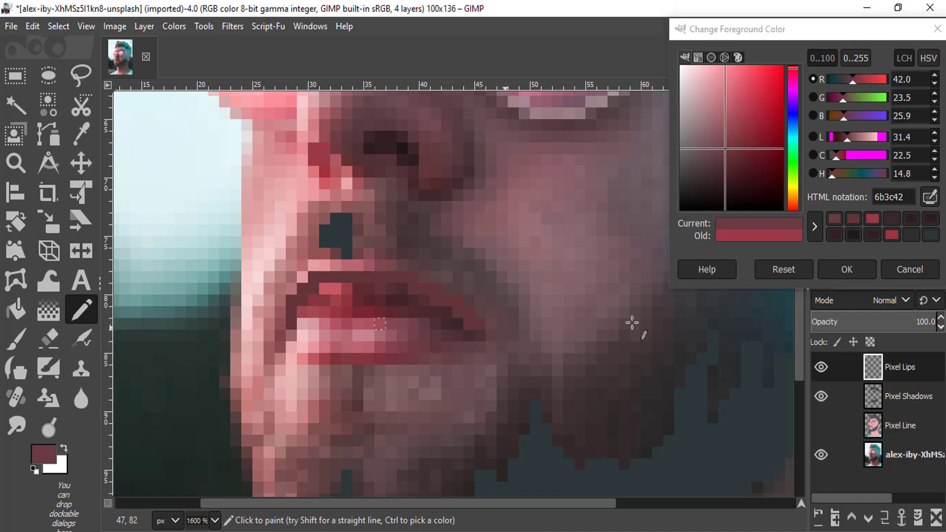
Sample 6f3b42 from the lower lip, pencil the lower lip's outline to close the mouth shape, and pick the darker 4c3034
left_click(929, 197)
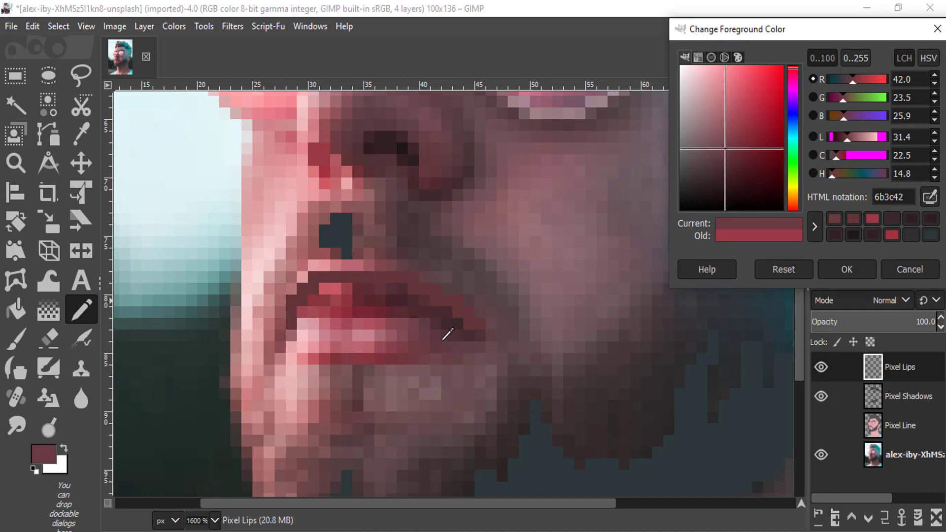
left_click(418, 345)
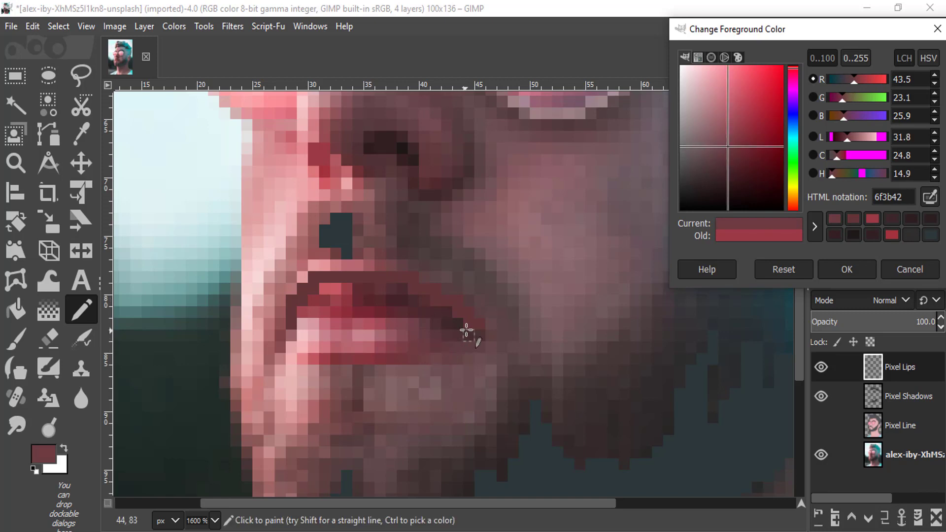
mouse_move(426, 350)
left_mouse_down()
mouse_move(337, 360)
mouse_move(290, 329)
left_mouse_up()
left_click(929, 197)
left_click(406, 303)
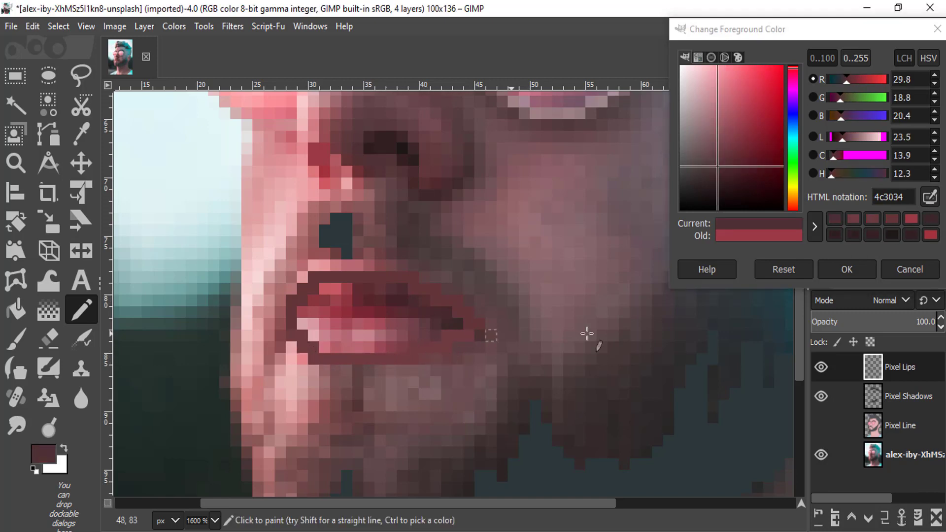
Sample the red a0454e inside the lips and pencil the dividing line between the upper and lower lip
left_click(930, 197)
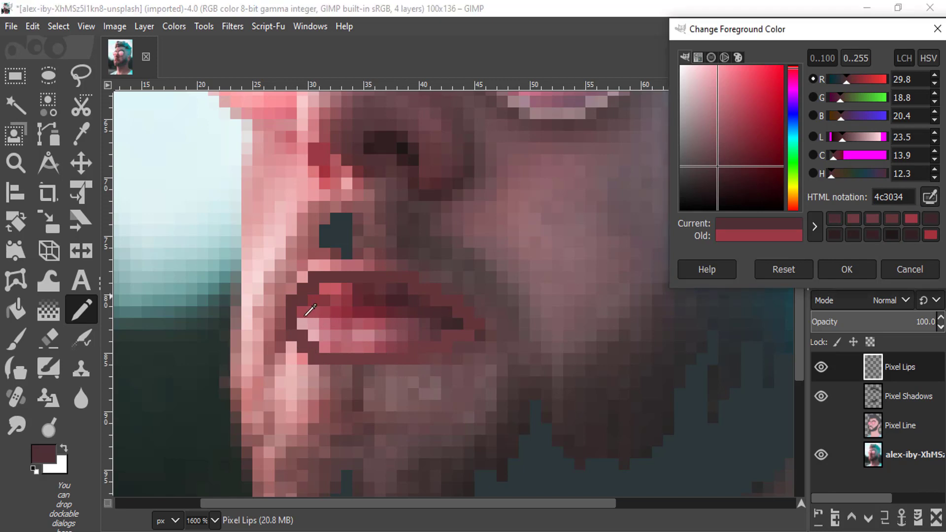
left_click(311, 310)
left_click_drag(325, 320, 448, 323)
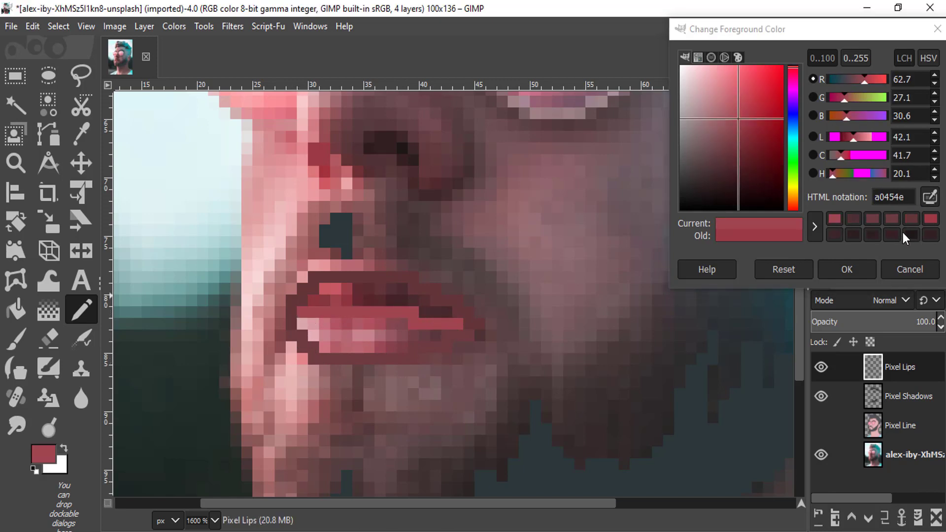
Sample 8d343f from the upper lip and bucket-fill the upper lip with it
left_click(932, 197)
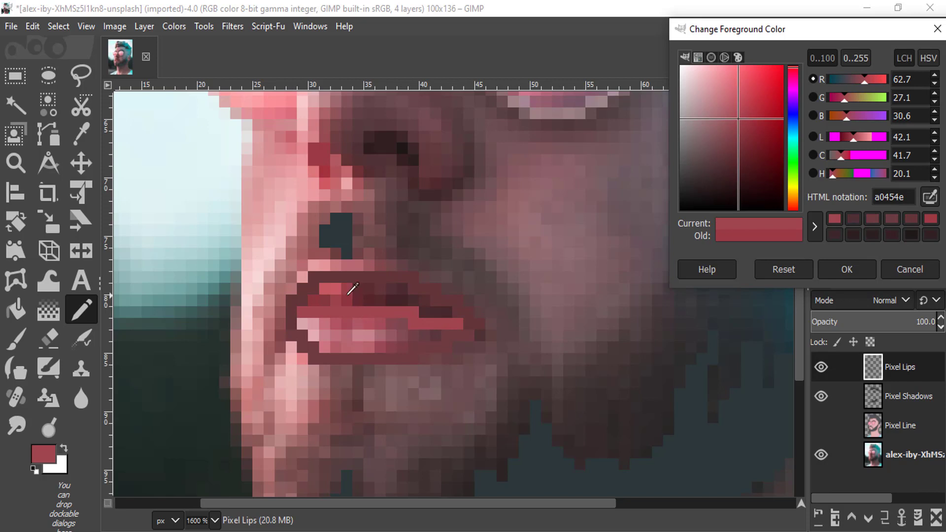
left_click(350, 291)
left_click(16, 309)
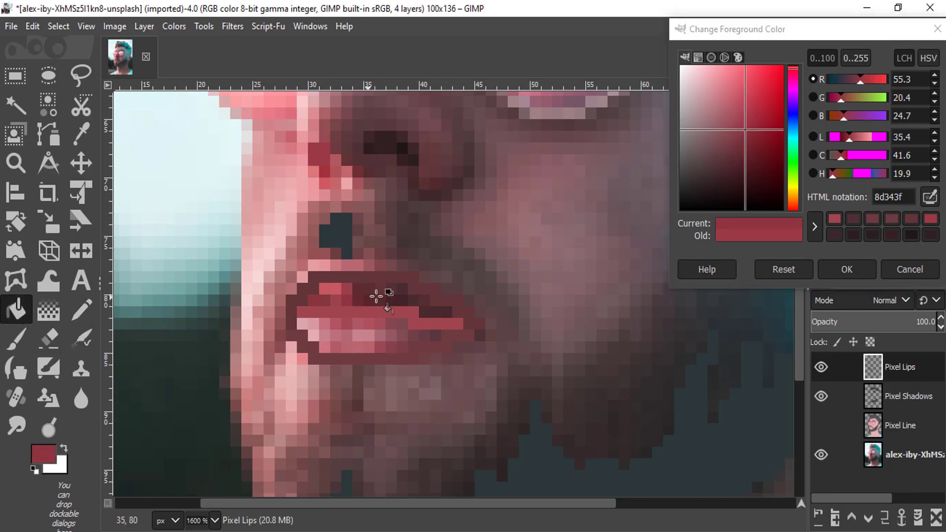
left_click(376, 296)
Sample the pink-red b15160 from the lower lip, bucket-fill the lower lip, and preview the lips over the Pixel Line layer
left_click(380, 338, "ctrl")
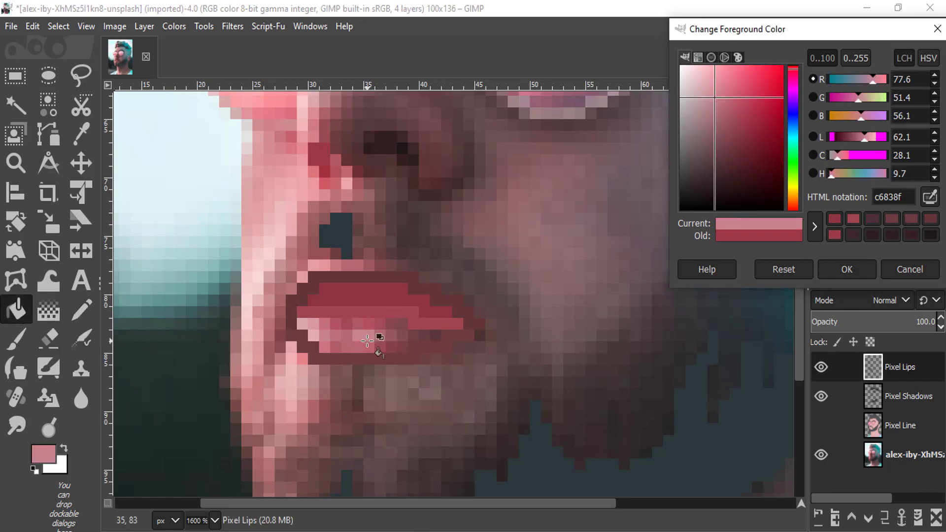
left_click(932, 197)
left_click(379, 320)
left_click(433, 337)
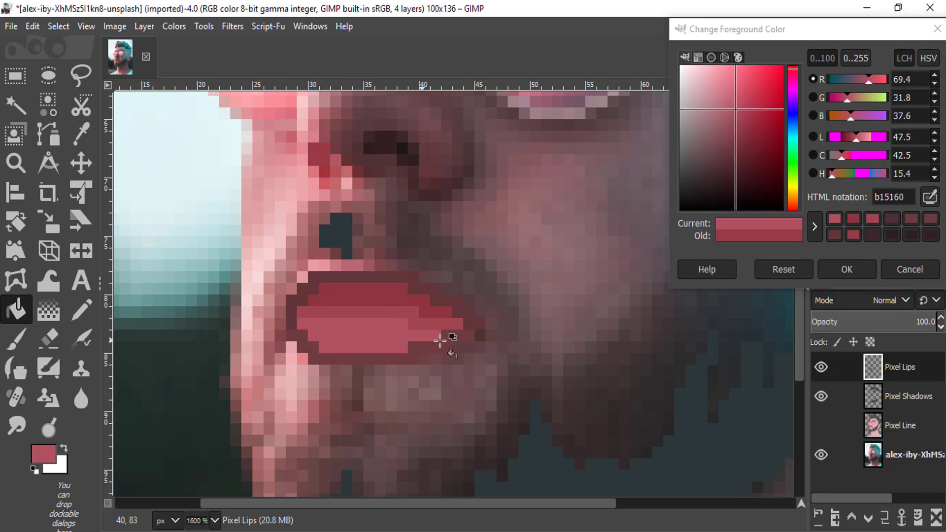
left_click(846, 269)
left_click(820, 425)
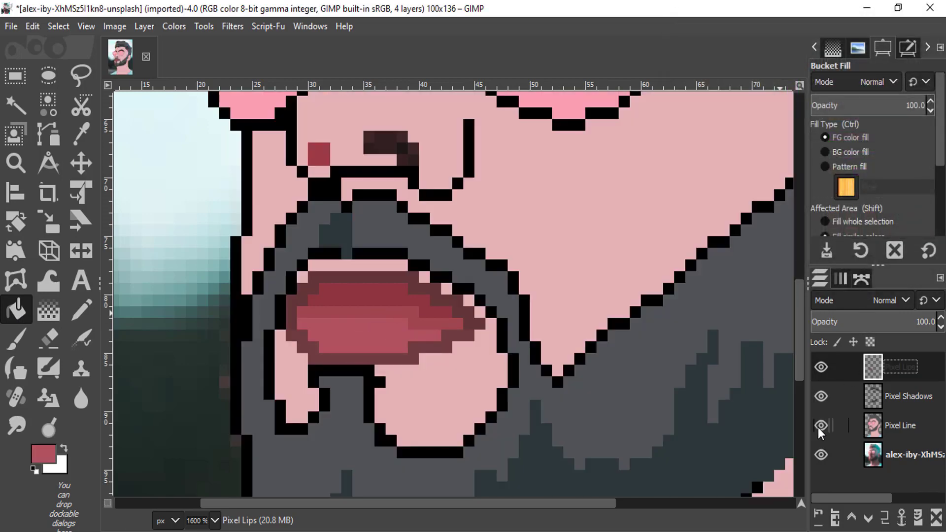
key("2")
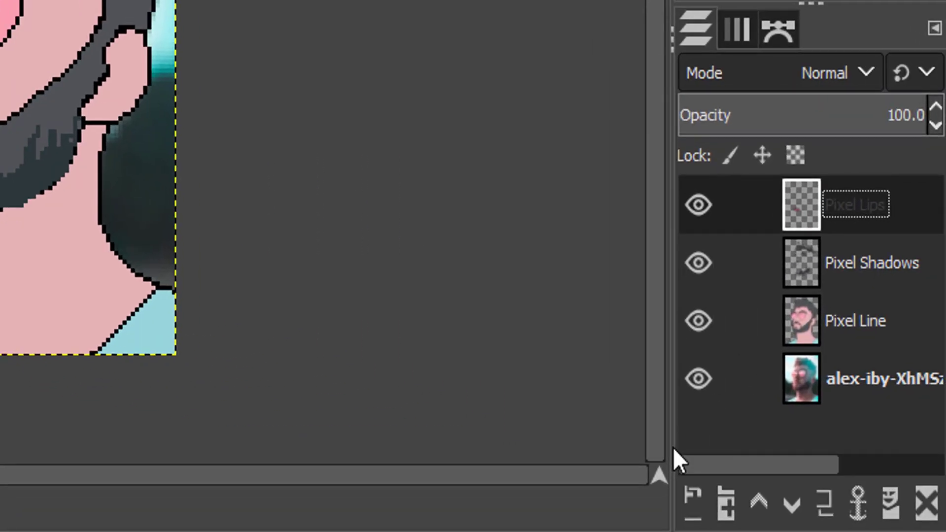
Create a new transparent layer named Pixel Shadows 2 above the Pixel Lips layer
left_click(818, 514)
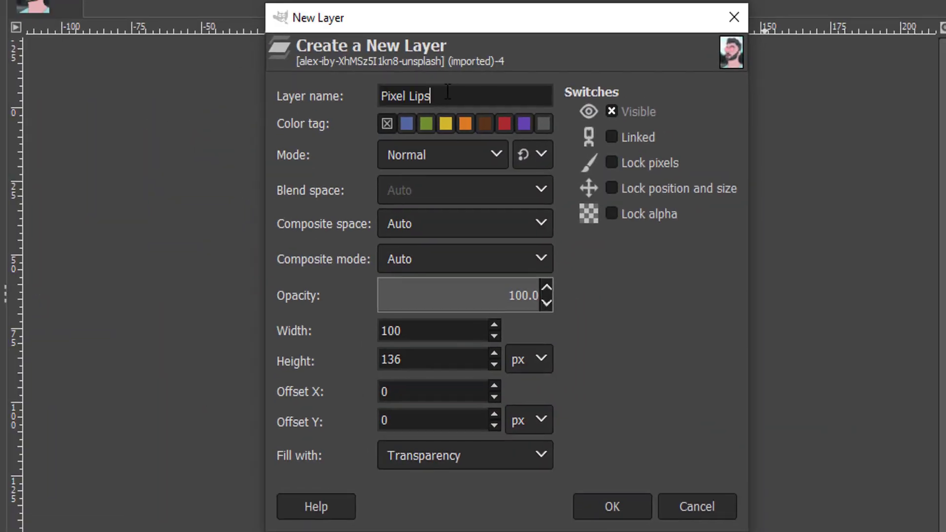
double_click(415, 96)
type("Shadows")
key("Return")
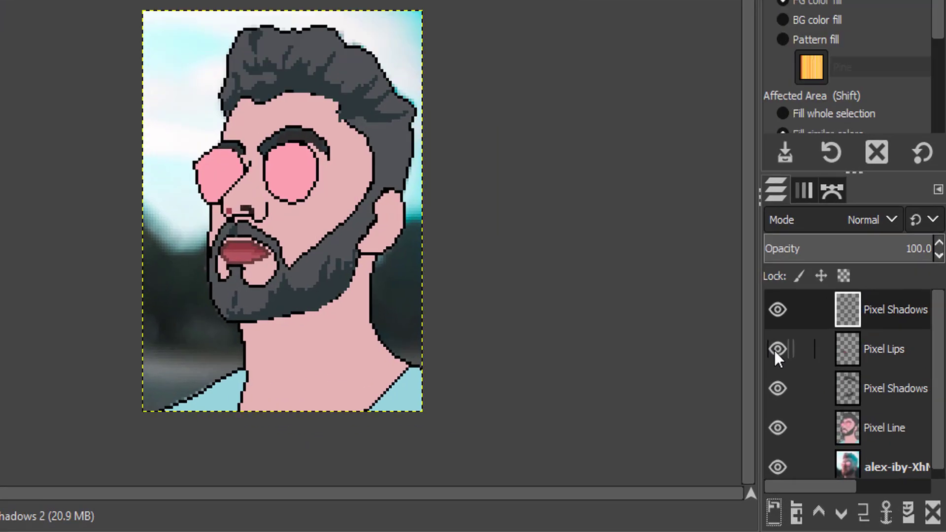
Hide the Pixel Lips, Pixel Shadows and Pixel Line layers to expose the photo
left_click(820, 396)
left_click(820, 426)
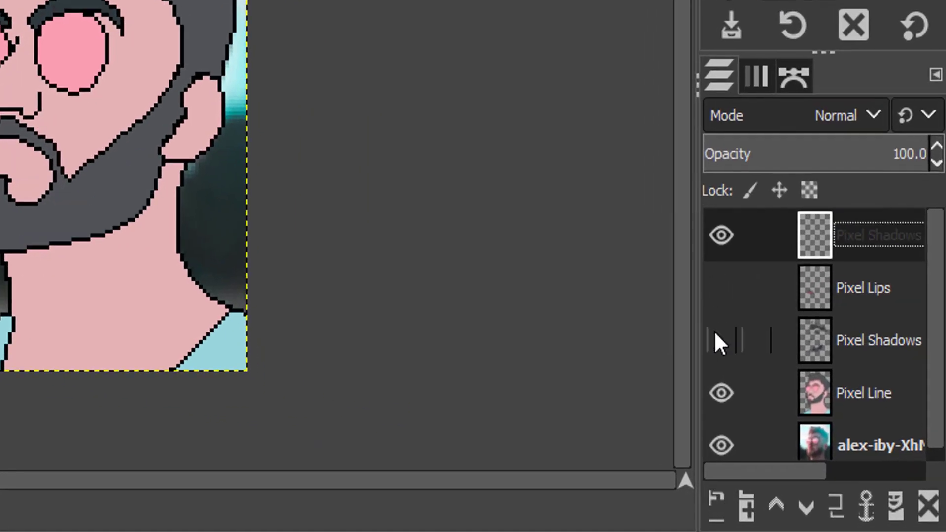
left_click(721, 392)
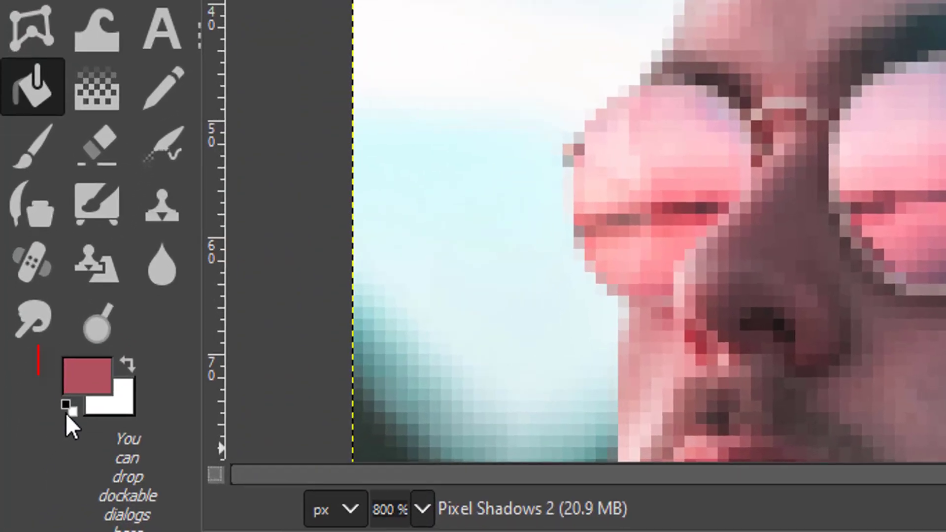
Reset the foreground to default black and pencil shadow strands across the top and swept-back side of the hair
left_click(34, 468)
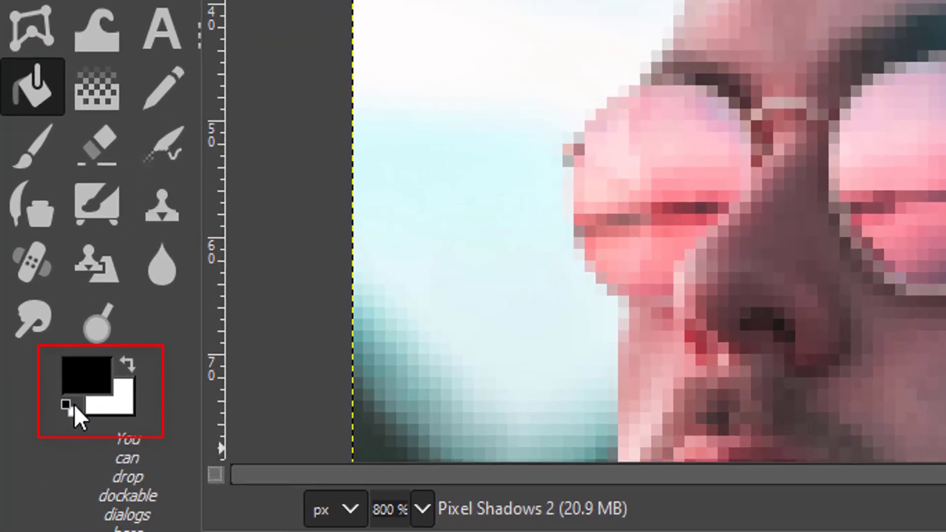
left_click(157, 84)
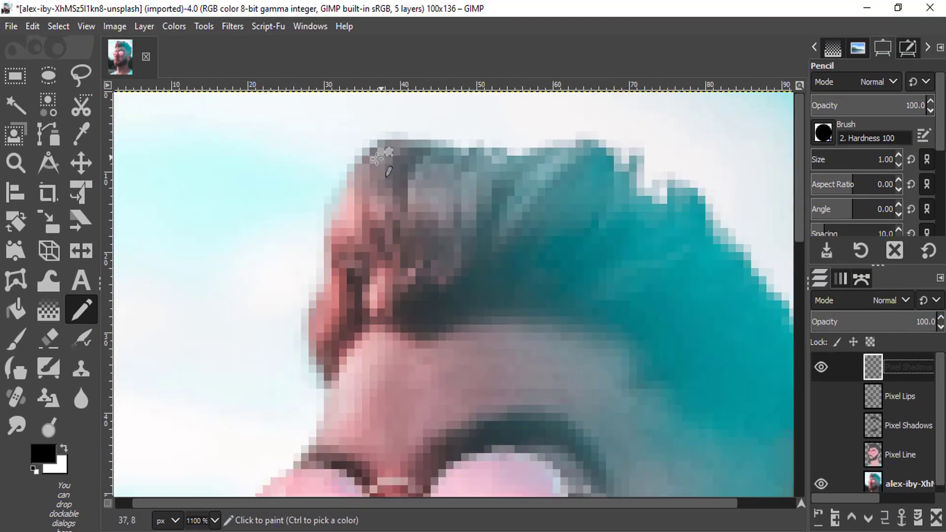
mouse_move(365, 159)
left_mouse_down()
mouse_move(446, 150)
mouse_move(515, 165)
mouse_move(473, 205)
left_mouse_up()
key("minus")
left_click_drag(534, 166, 473, 230)
left_click_drag(528, 176, 502, 210)
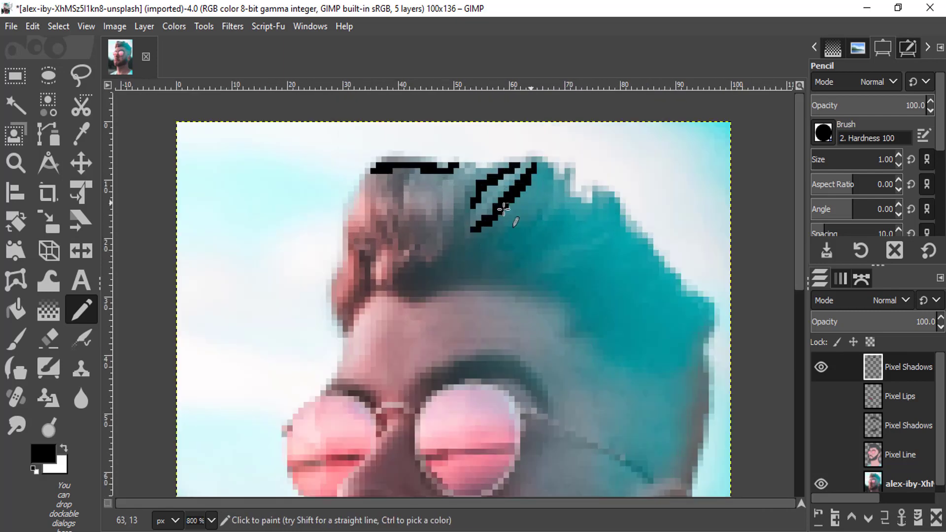
left_click_drag(556, 182, 467, 259)
mouse_move(561, 189)
left_mouse_down()
mouse_move(532, 223)
mouse_move(542, 217)
left_mouse_up()
left_click_drag(512, 266, 612, 206)
mouse_move(612, 205)
left_mouse_down()
mouse_move(594, 236)
mouse_move(518, 260)
left_mouse_up()
mouse_move(584, 212)
left_mouse_down()
mouse_move(527, 257)
mouse_move(473, 264)
left_mouse_up()
mouse_move(473, 264)
left_mouse_down()
mouse_move(518, 269)
mouse_move(629, 236)
left_mouse_up()
mouse_move(629, 236)
left_mouse_down()
mouse_move(545, 282)
mouse_move(517, 282)
left_mouse_up()
mouse_move(556, 287)
left_mouse_down()
mouse_move(634, 277)
mouse_move(656, 259)
left_mouse_up()
left_click_drag(579, 274, 639, 237)
mouse_move(568, 292)
left_mouse_down()
mouse_move(576, 318)
mouse_move(667, 277)
left_mouse_up()
left_click_drag(667, 277, 615, 311)
left_click_drag(587, 322, 694, 298)
mouse_move(648, 328)
left_mouse_down()
mouse_move(574, 333)
mouse_move(641, 329)
left_mouse_up()
Pencil black shadows along the hair's lowest strand, the back of the head down to the ear, and the beard's jawline
scroll(646, 306, "down", 3)
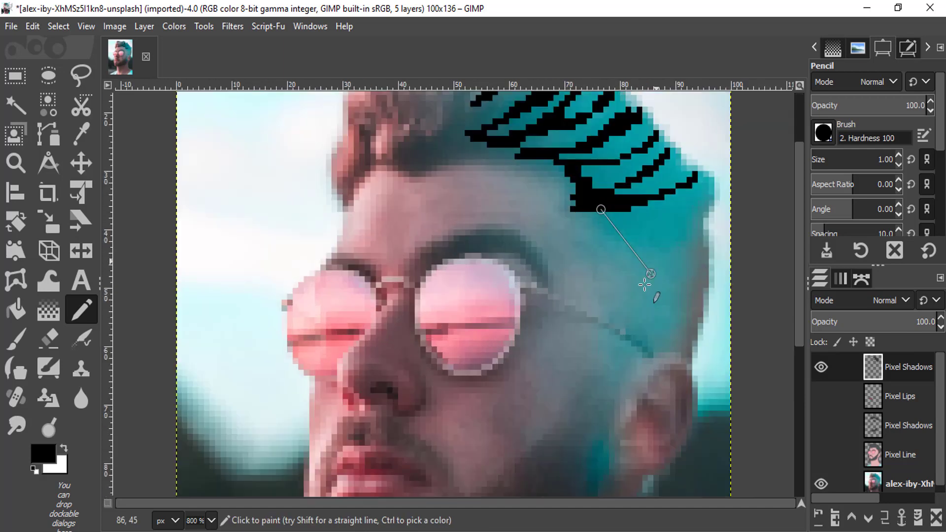
mouse_move(587, 216)
left_mouse_down()
mouse_move(707, 203)
mouse_move(703, 214)
left_mouse_up()
mouse_move(706, 216)
left_mouse_down()
mouse_move(681, 353)
mouse_move(703, 306)
mouse_move(710, 197)
left_mouse_up()
scroll(614, 291, "down", 5)
scroll(611, 293, "up", 1)
scroll(611, 293, "down", 1)
mouse_move(616, 228)
left_mouse_down()
mouse_move(577, 327)
mouse_move(348, 392)
mouse_move(414, 407)
mouse_move(502, 386)
mouse_move(526, 371)
mouse_move(612, 241)
left_mouse_up()
scroll(615, 239, "down", 2)
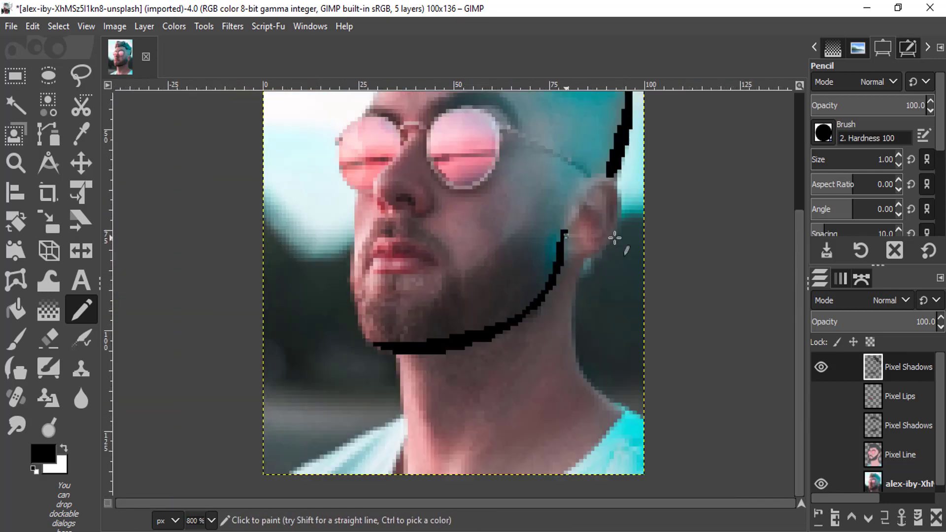
scroll(581, 321, "up", 2)
scroll(677, 295, "up", 1)
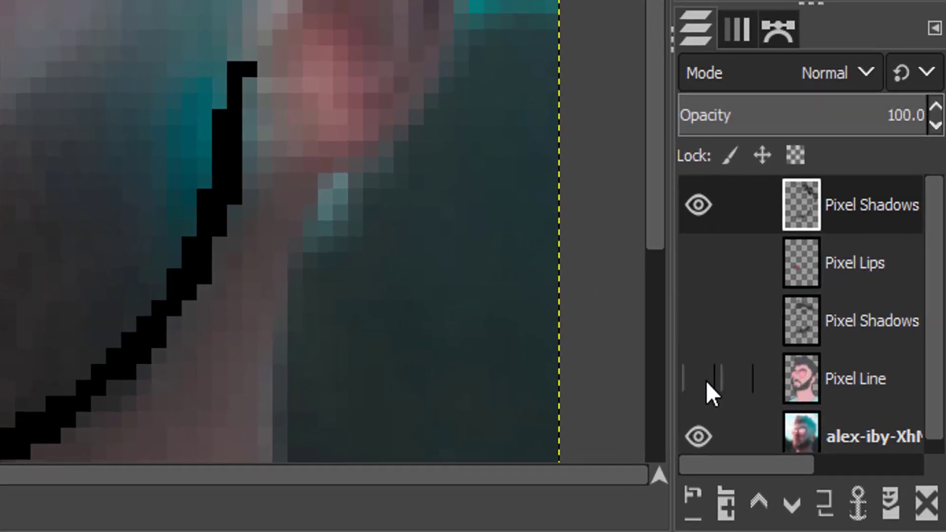
Show the Pixel Line, Pixel Shadows and Pixel Lips layers again
left_click(821, 455)
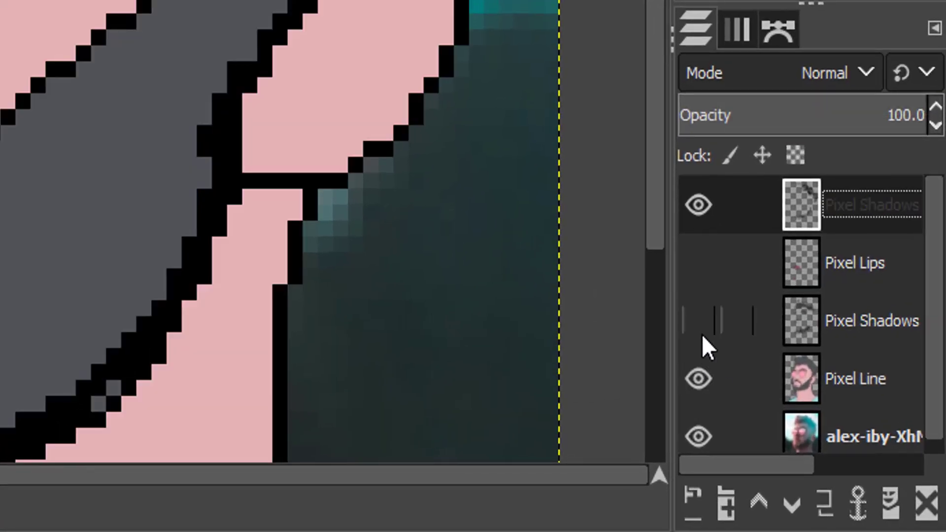
left_click(821, 427)
left_click(699, 263)
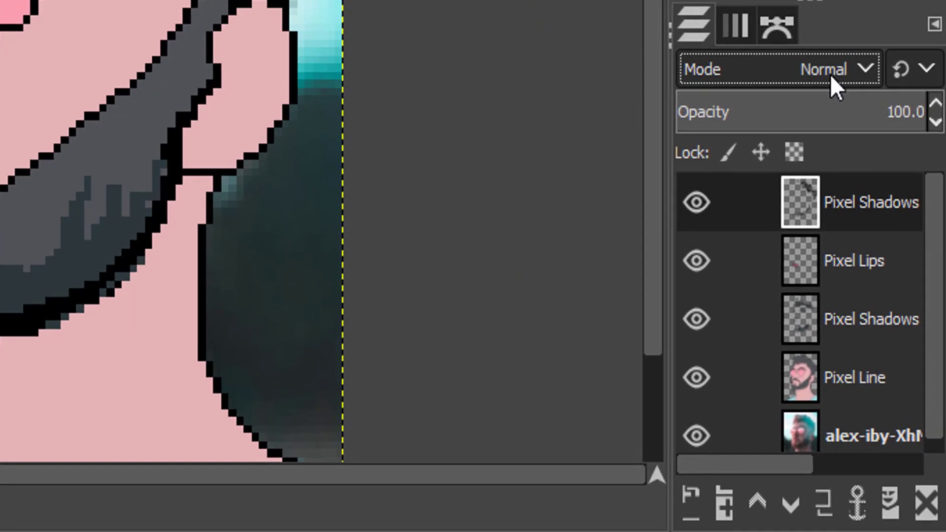
Set the Pixel Shadows 2 layer's blend mode to Multiply and its opacity to 50
left_click(889, 299)
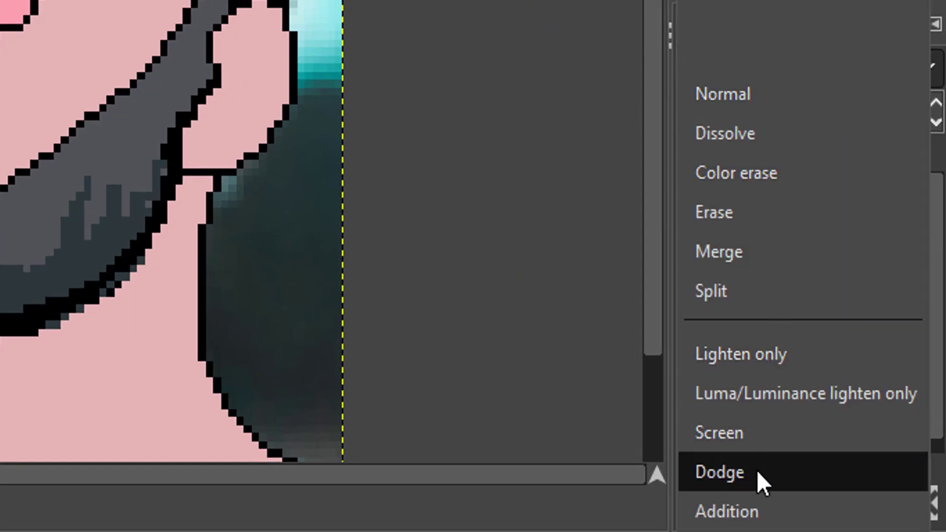
scroll(756, 472, "down", 5)
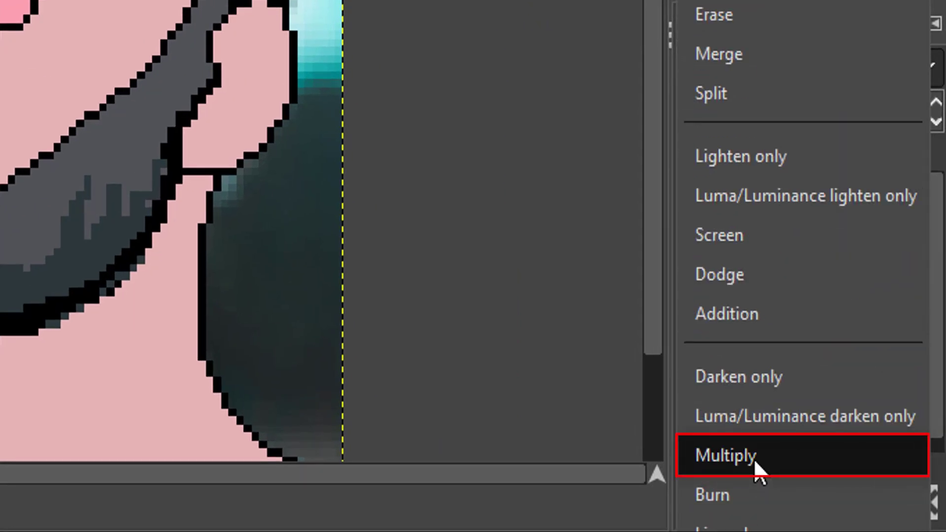
left_click(753, 458)
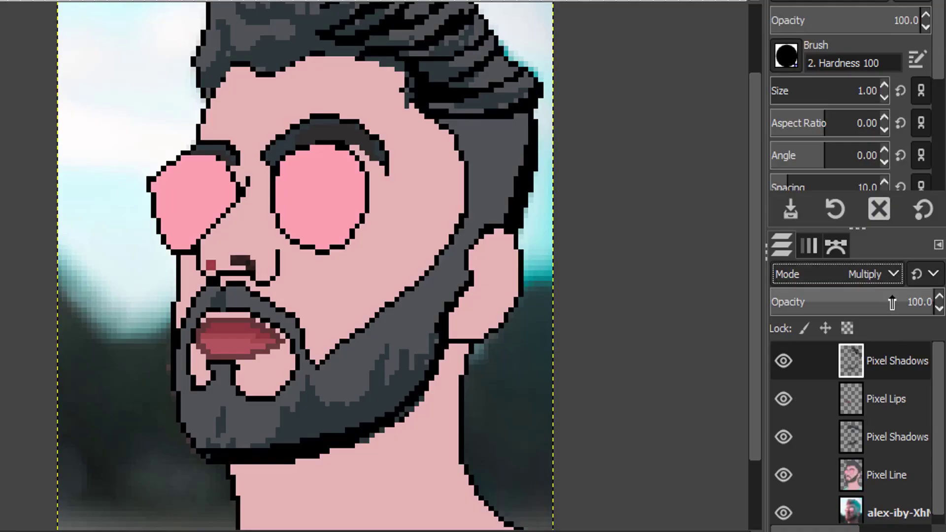
mouse_move(867, 302)
left_mouse_down()
mouse_move(846, 302)
mouse_move(855, 302)
left_mouse_up()
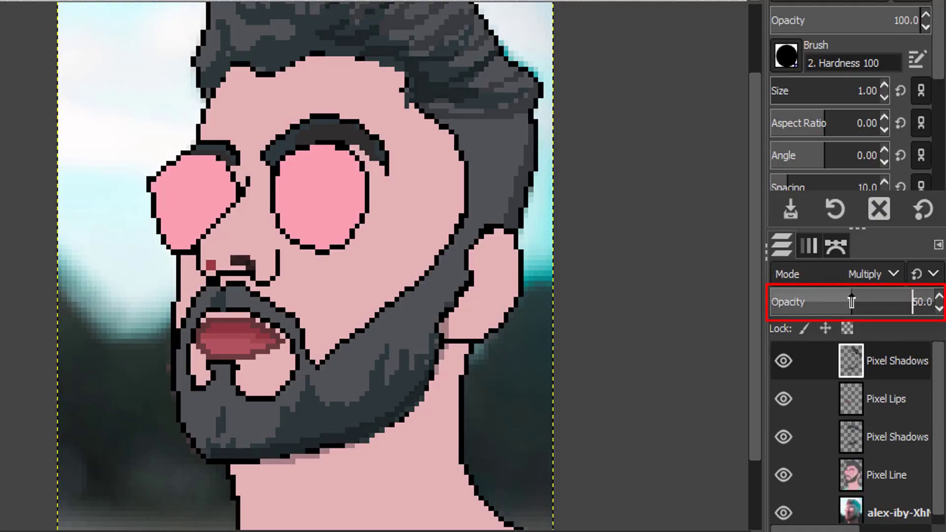
key("shift+ctrl+j")
Hide the Pixel Lips, Pixel Shadows and Pixel Line layers so only the new shadows overlay the photo
left_click(792, 399)
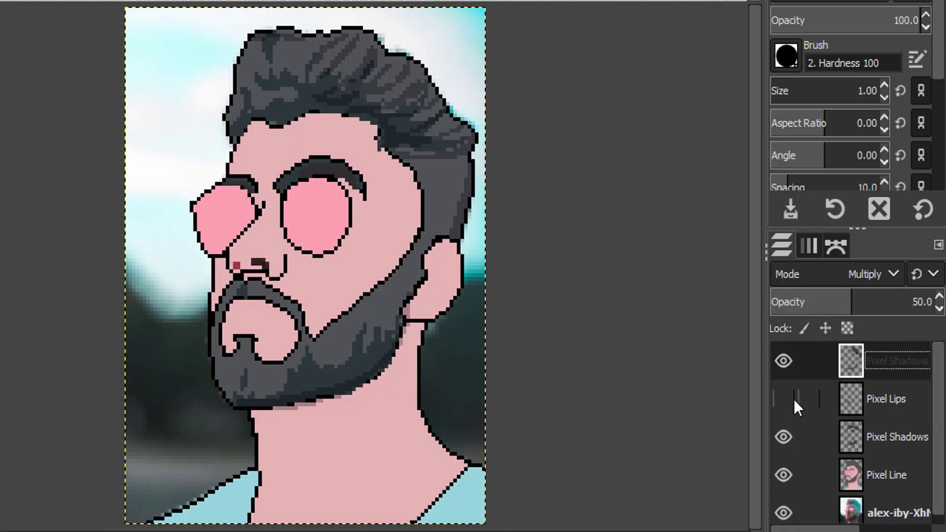
left_click(787, 437)
left_click(785, 472)
Outline the neck shadow in black pencil from below the chin to the collar and up to the ear, and bucket-fill it
key("plus")
key("plus")
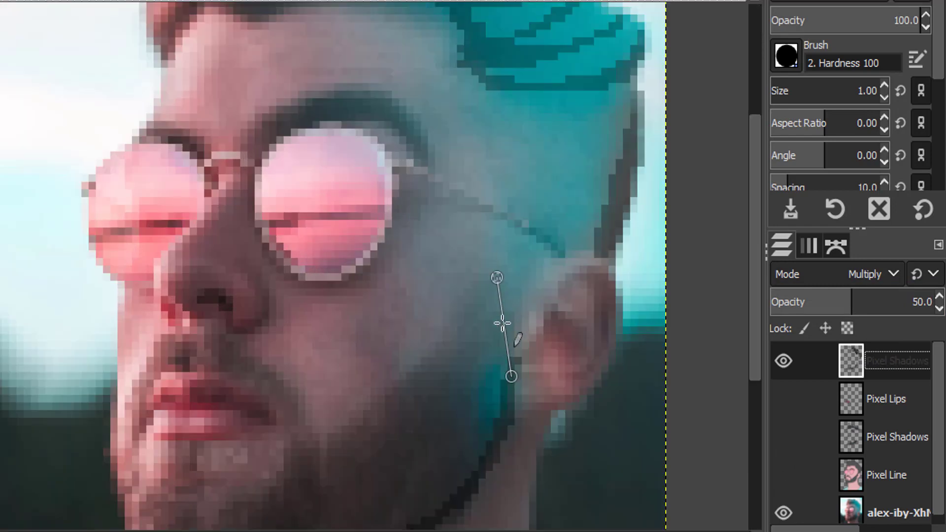
scroll(502, 326, "down", 4)
scroll(500, 331, "up", 2)
scroll(588, 341, "down", 4)
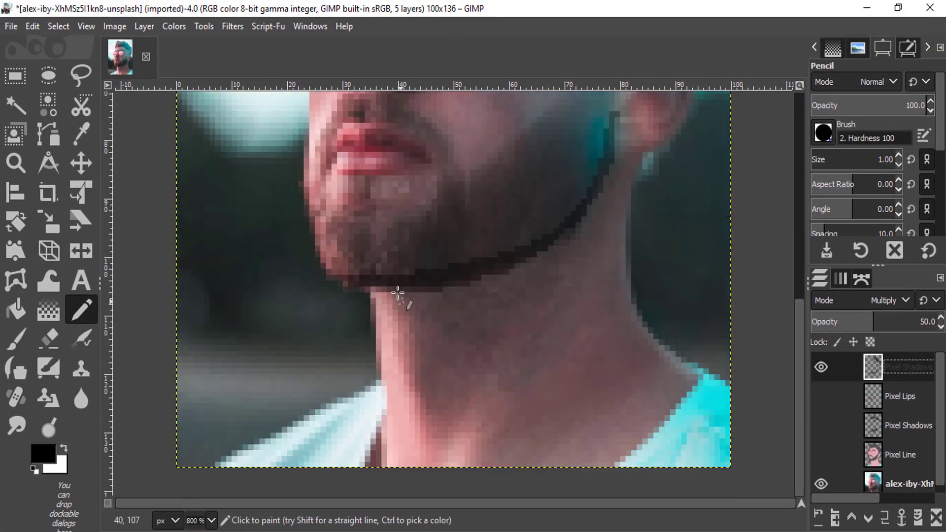
left_click_drag(394, 293, 397, 349)
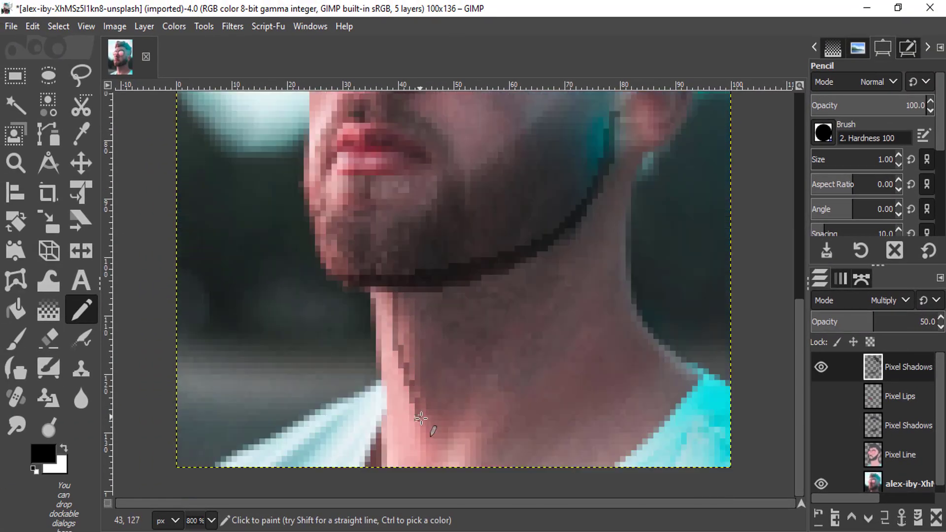
mouse_move(436, 447)
left_mouse_down()
mouse_move(485, 391)
mouse_move(498, 416)
left_mouse_up()
scroll(492, 440, "down", 1)
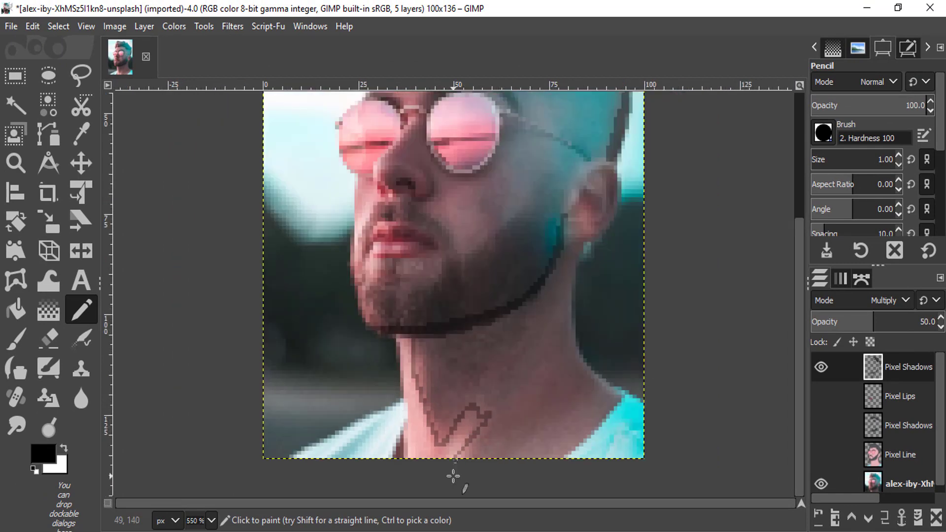
left_click_drag(586, 354, 579, 266)
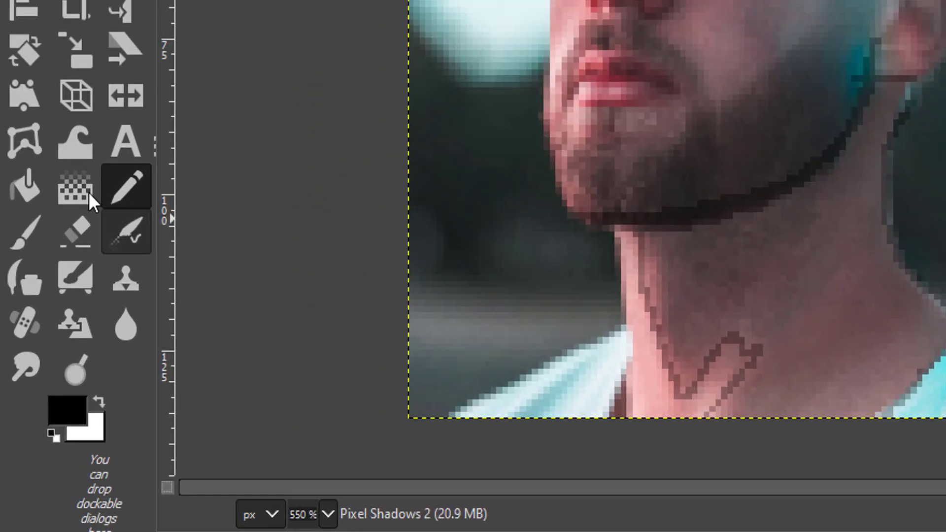
left_click(24, 310)
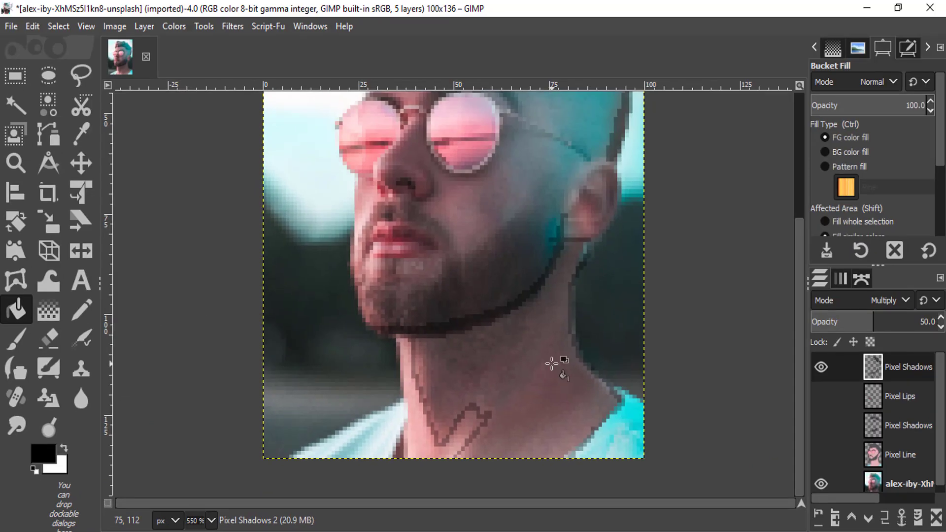
left_click(555, 363)
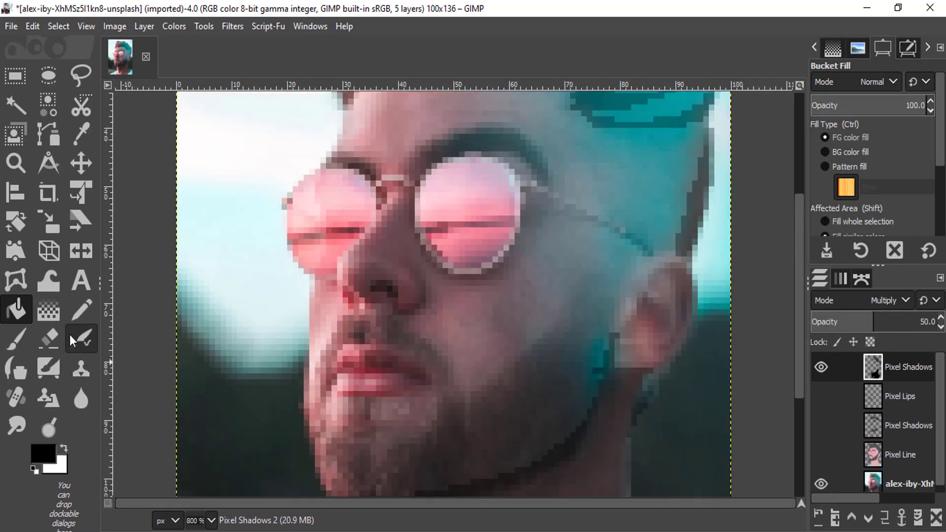
Pencil black shadows inside the ear and along its outer rim
left_click(80, 309)
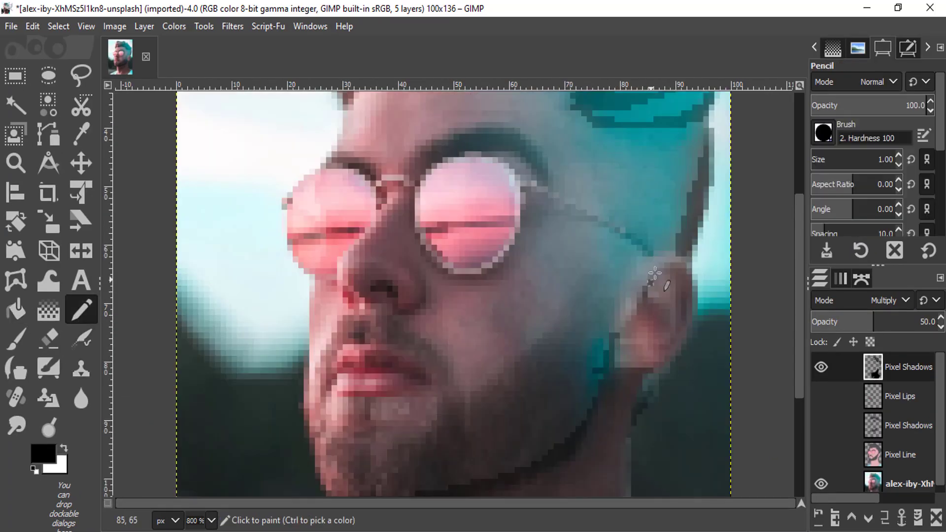
mouse_move(690, 294)
left_mouse_down()
mouse_move(668, 350)
mouse_move(676, 272)
mouse_move(684, 271)
mouse_move(671, 323)
mouse_move(648, 319)
left_mouse_up()
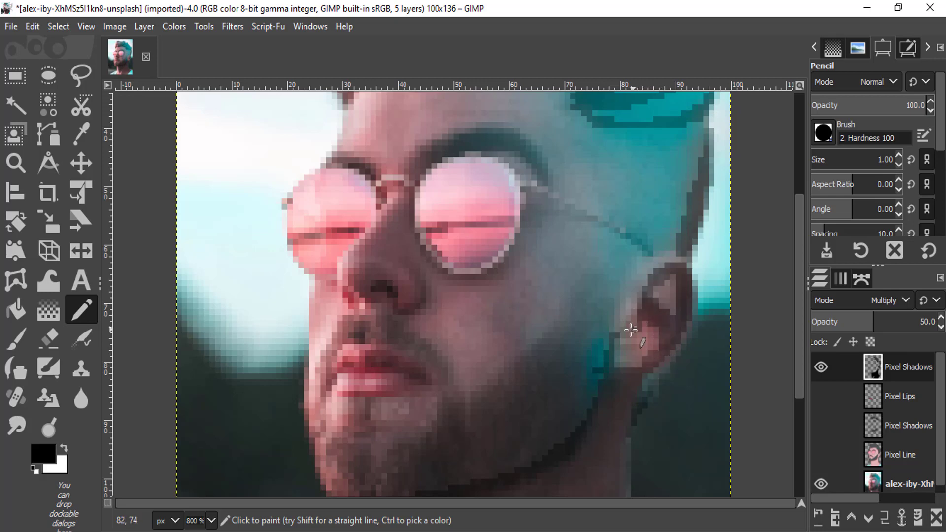
Check the neck and ear shading with the Pixel Line, Pixel Shadows and Pixel Lips layers shown, and hide them again
left_click(817, 463)
left_click(818, 435)
left_click(822, 405)
key("minus")
key("minus")
key("minus")
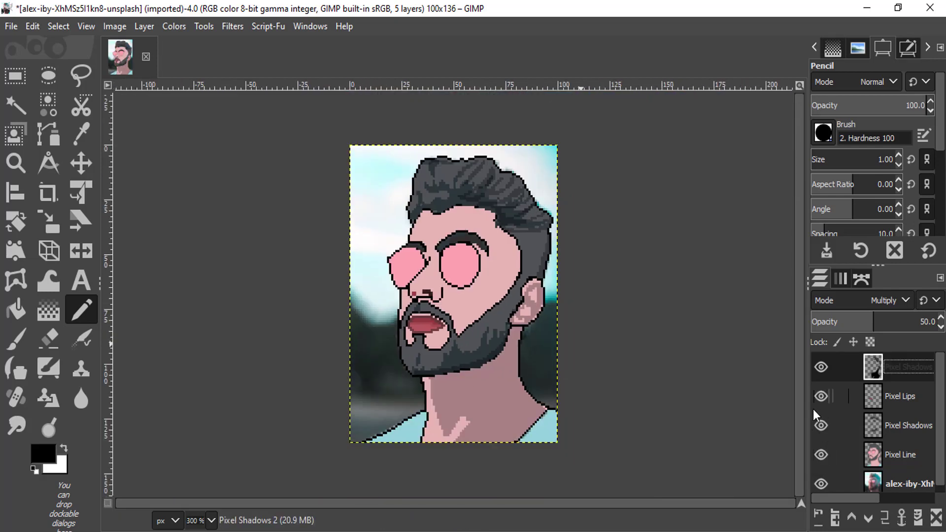
left_click(818, 407)
left_click(821, 425)
left_click(820, 453)
key("plus")
key("plus")
key("plus")
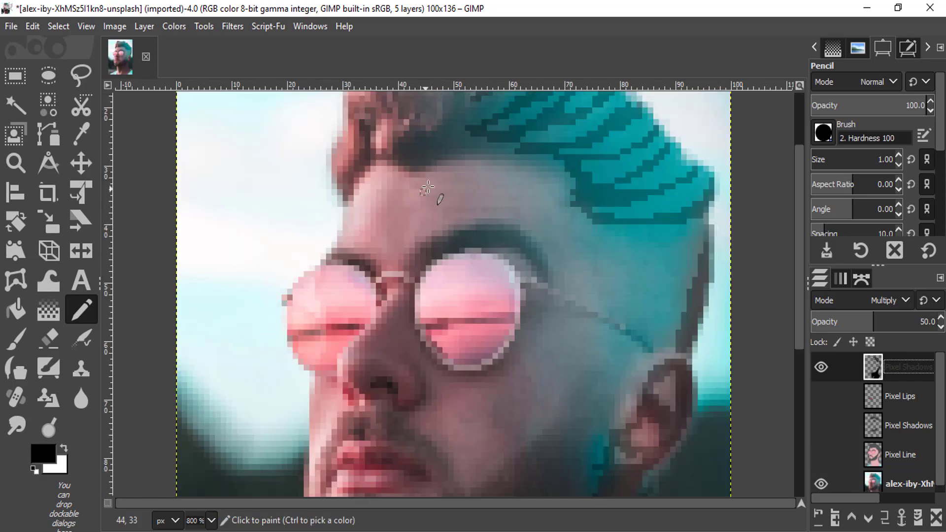
Outline the face shadow in black pencil along the forehead, nose and glasses, around the cheek highlight and beside the mouth
mouse_move(421, 173)
left_mouse_down()
mouse_move(433, 228)
mouse_move(350, 375)
mouse_move(376, 401)
mouse_move(386, 385)
mouse_move(417, 409)
mouse_move(468, 381)
mouse_move(500, 399)
mouse_move(518, 445)
left_mouse_up()
scroll(518, 444, "down", 2)
mouse_move(516, 254)
left_mouse_down()
mouse_move(466, 345)
mouse_move(401, 389)
left_mouse_up()
scroll(418, 364, "up", 3)
left_click_drag(426, 277, 573, 290)
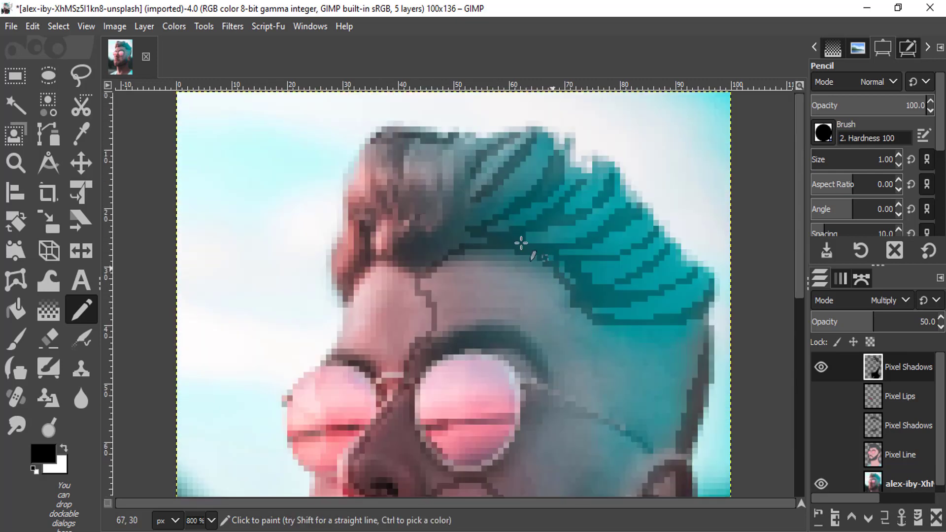
scroll(574, 286, "down", 1)
mouse_move(521, 244)
left_mouse_down()
mouse_move(621, 338)
mouse_move(558, 250)
mouse_move(525, 286)
mouse_move(516, 358)
mouse_move(533, 285)
mouse_move(525, 338)
mouse_move(521, 307)
mouse_move(472, 252)
mouse_move(525, 275)
left_mouse_up()
scroll(582, 189, "down", 2)
scroll(586, 236, "up", 2)
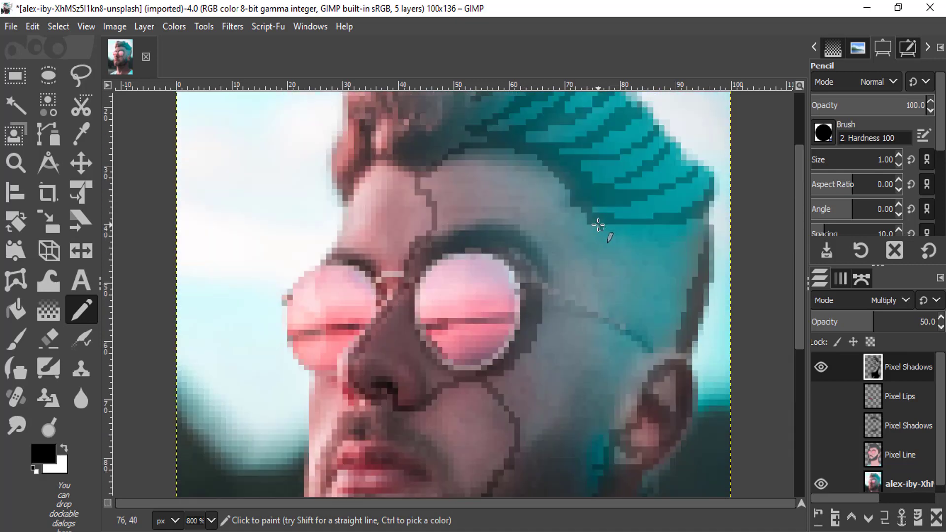
scroll(581, 256, "down", 2)
scroll(386, 306, "up", 2)
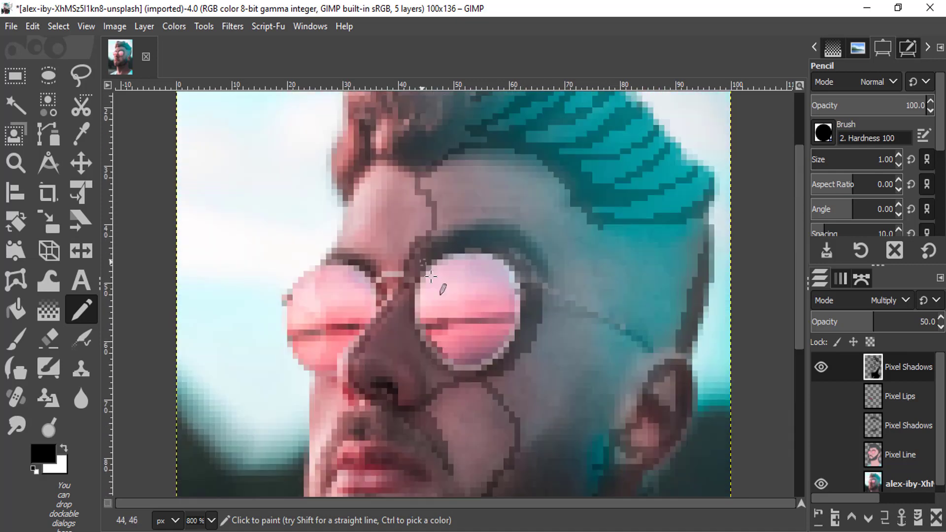
Pencil the shadow over the nose and draw the shadow edge from the temple across the cheek, with streaks into the beard
mouse_move(387, 322)
left_mouse_down()
mouse_move(363, 350)
mouse_move(432, 340)
mouse_move(390, 335)
mouse_move(395, 354)
mouse_move(380, 363)
mouse_move(401, 316)
mouse_move(425, 378)
left_mouse_up()
scroll(434, 370, "up", 2)
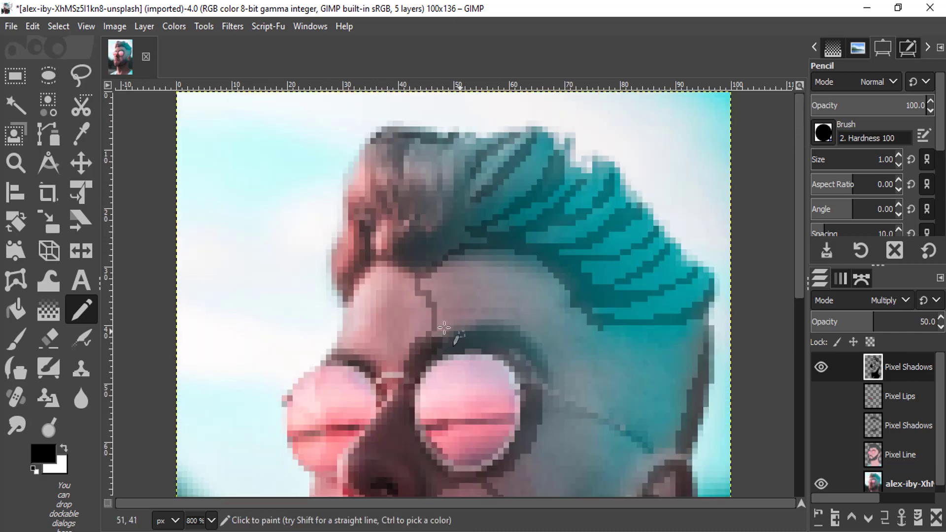
scroll(493, 348, "down", 2)
mouse_move(627, 259)
left_mouse_down()
mouse_move(628, 332)
mouse_move(548, 432)
left_mouse_up()
scroll(548, 433, "down", 5)
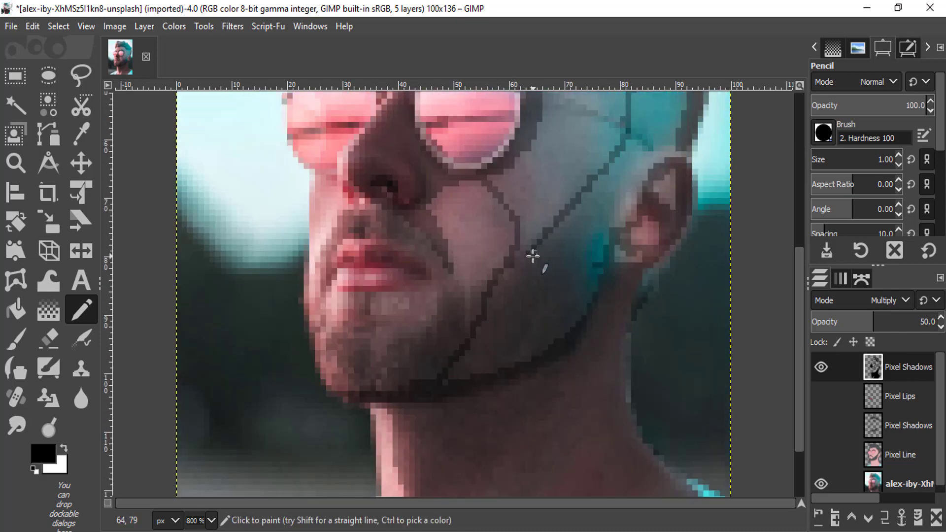
mouse_move(534, 257)
left_mouse_down()
mouse_move(518, 305)
mouse_move(494, 323)
left_mouse_up()
Bucket-fill the outlined face shadow with black and pencil in the remaining gaps in the beard
scroll(494, 323, "up", 4)
key("shift+b")
left_click(616, 344)
scroll(523, 313, "down", 4)
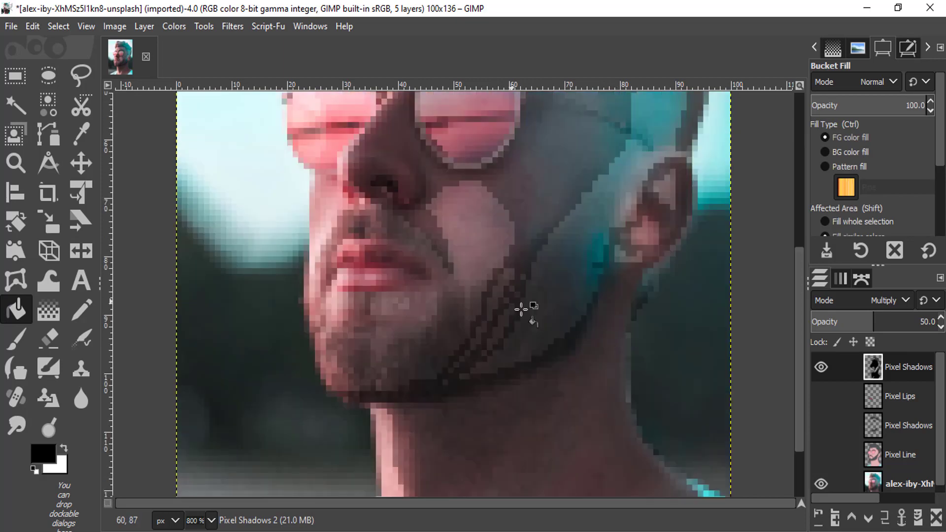
key("n")
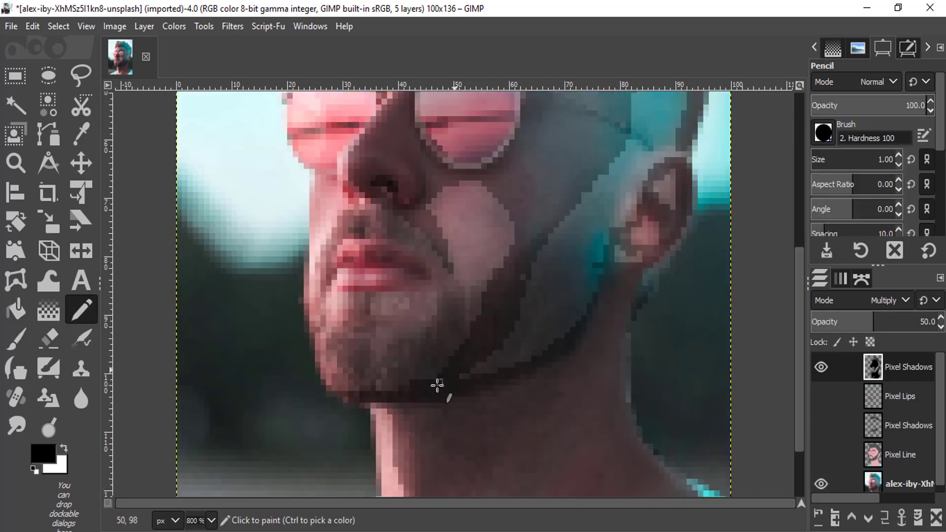
Show the Pixel Line, Pixel Shadows and Pixel Lips layers to review the filled face shadow
key("3")
left_click(821, 454)
left_click(821, 425)
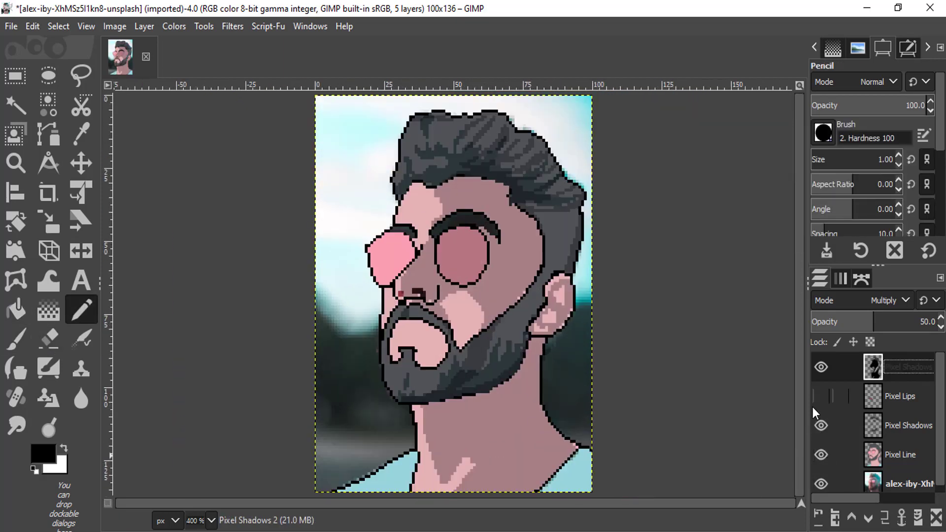
left_click(818, 400)
key("4")
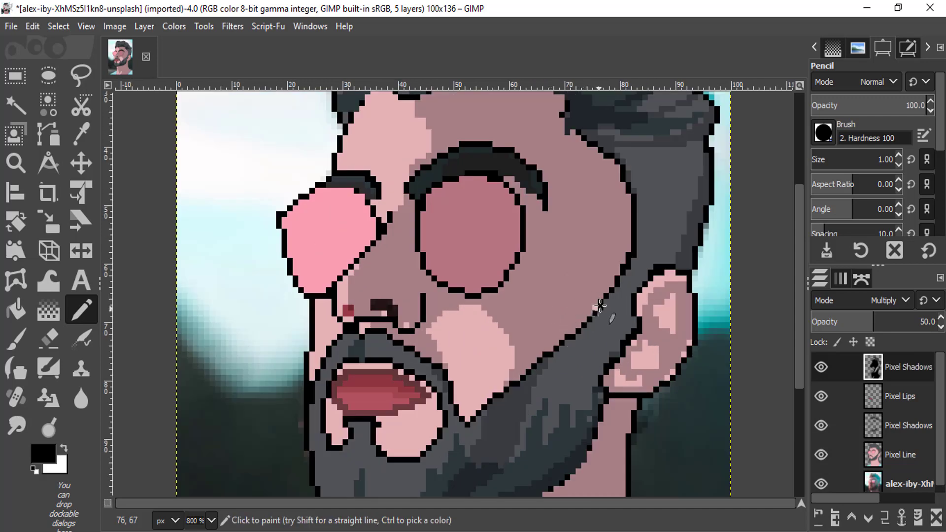
key("minus")
key("minus")
key("minus")
key("plus")
key("plus")
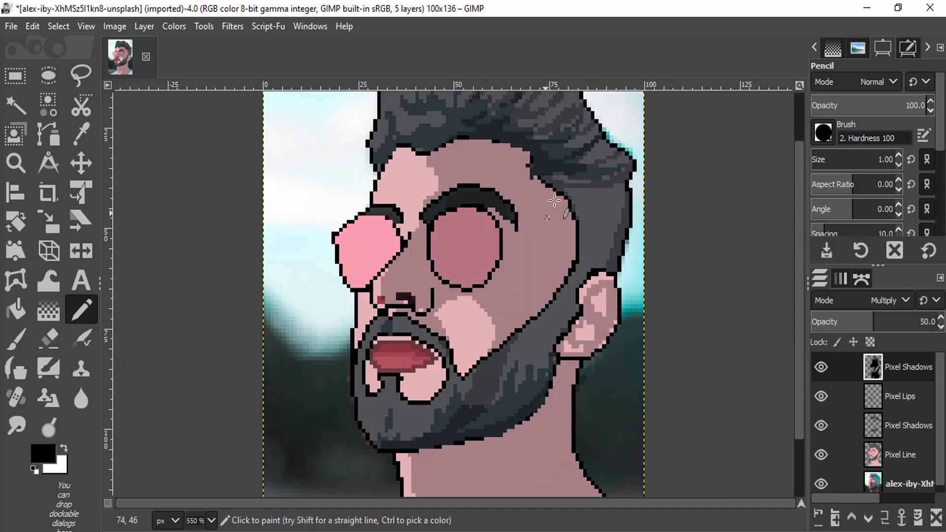
Enlarge the Pencil to size 5 and paint shadow over the hair on the side of the head
key("bracketright")
key("bracketright")
key("bracketright")
key("bracketright")
left_click_drag(582, 199, 600, 230)
key("minus")
key("minus")
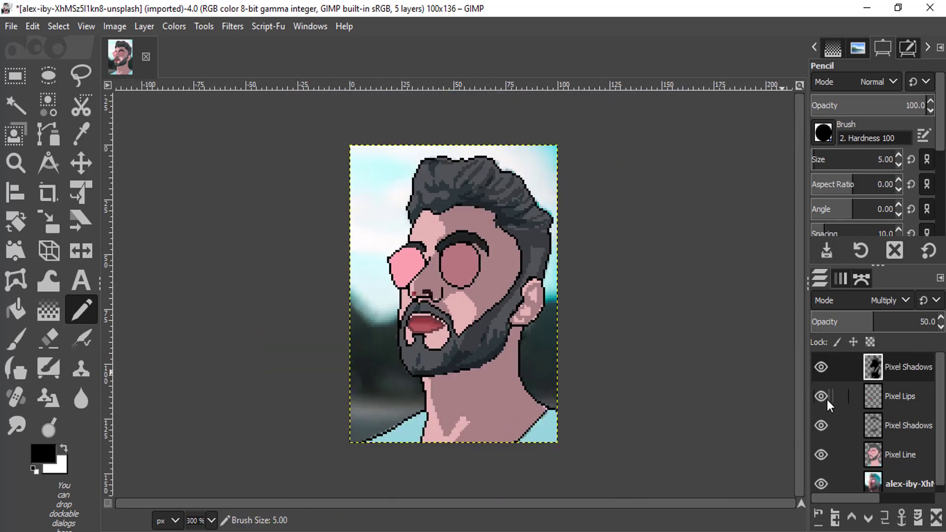
Hide the Pixel Lips, Pixel Shadows and Pixel Line layers and reduce the Pencil size to 1
left_click(817, 397)
left_click(819, 426)
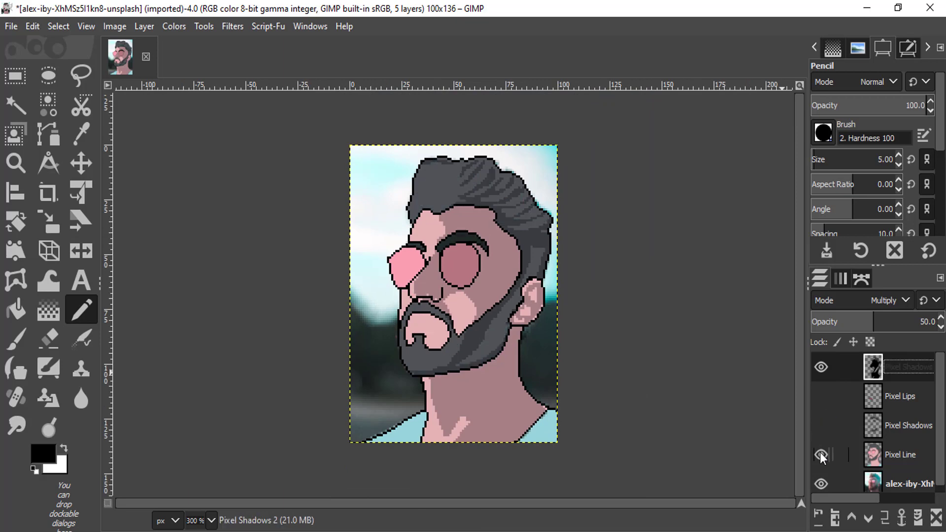
left_click(820, 453)
key("plus")
key("plus")
key("bracketleft")
key("bracketleft")
key("bracketleft")
key("bracketleft")
key("plus")
key("plus")
key("plus")
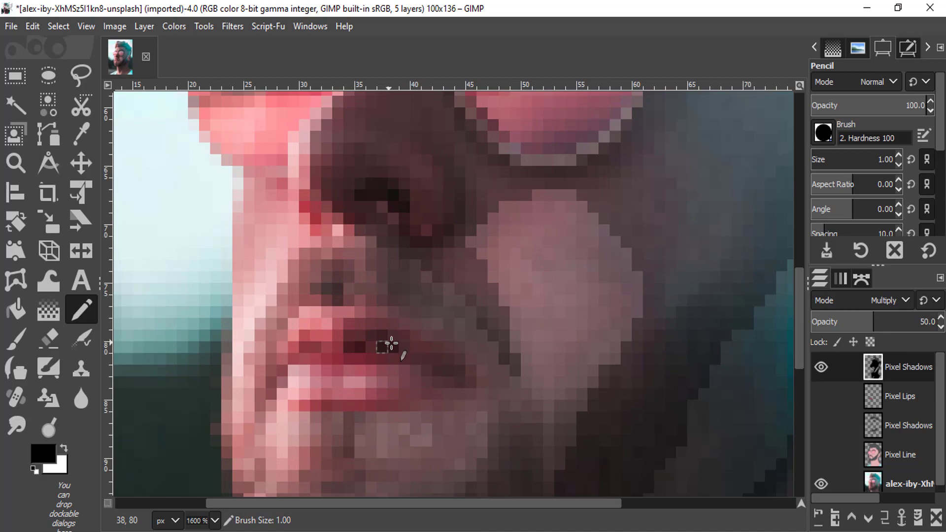
Pencil black shadow pixels along the line between the lips and out to both mouth corners
mouse_move(391, 343)
left_mouse_down()
mouse_move(460, 382)
mouse_move(323, 355)
mouse_move(340, 359)
left_mouse_up()
key("minus")
key("minus")
key("plus")
key("plus")
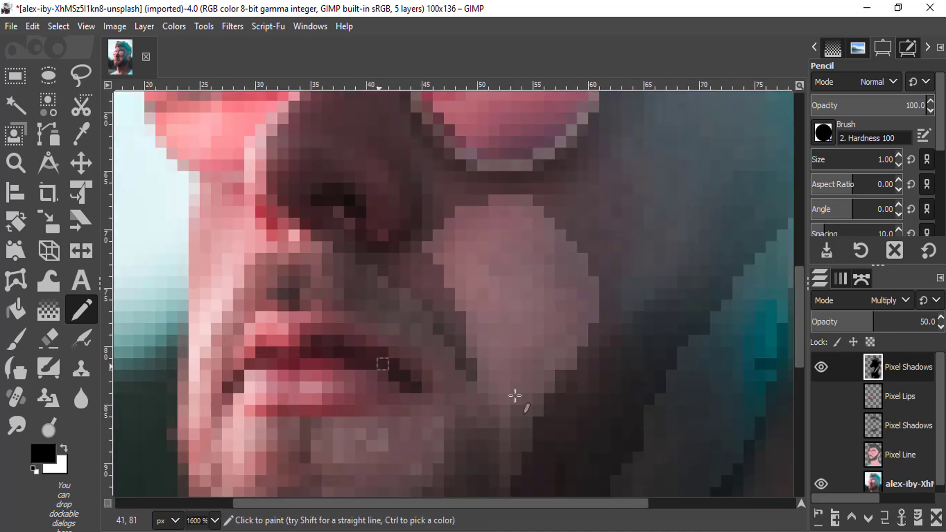
Pencil the beard shadow below the mouth corner and compare it with the new shadows layer switched off and on
key("minus")
scroll(474, 346, "down", 2)
mouse_move(447, 317)
left_mouse_down()
mouse_move(437, 376)
mouse_move(450, 353)
mouse_move(457, 372)
left_mouse_up()
scroll(453, 345, "down", 2)
left_click(821, 367)
left_click(821, 366)
scroll(432, 325, "up", 2)
scroll(374, 316, "down", 2)
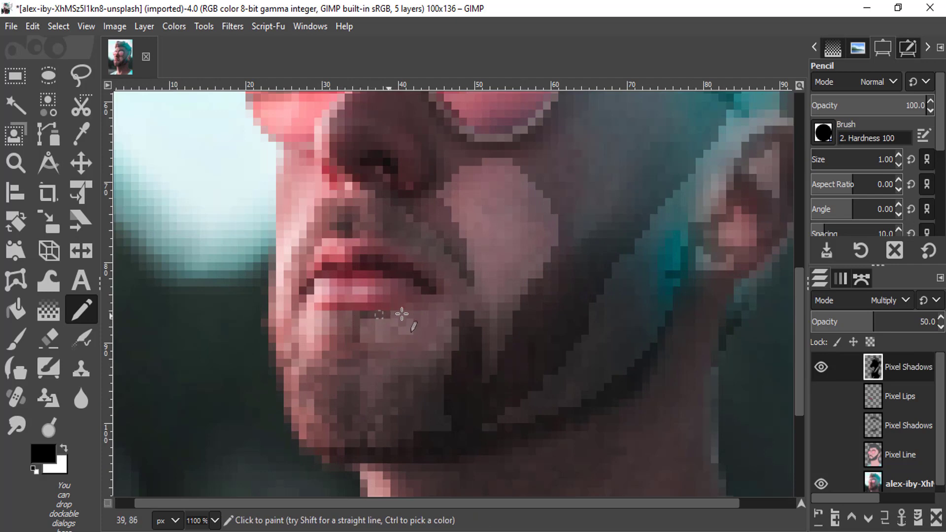
Enlarge the Pencil to size 4 and shade the area between the lower lip and the chin
key("bracketright")
key("bracketright")
key("bracketright")
scroll(424, 339, "up", 2)
scroll(424, 344, "down", 1)
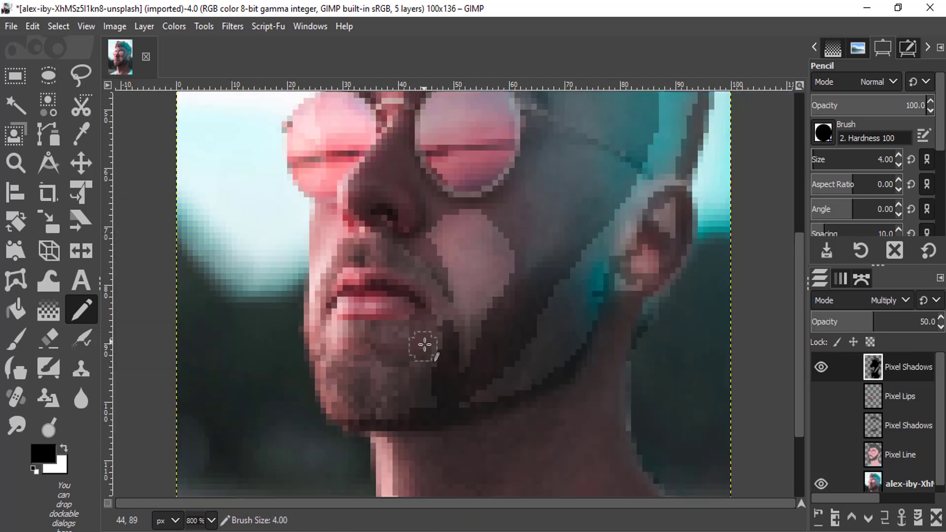
Set the Pencil size to 1 and draw the fold shadows on both sides of the shirt collar
scroll(555, 392, "down", 3)
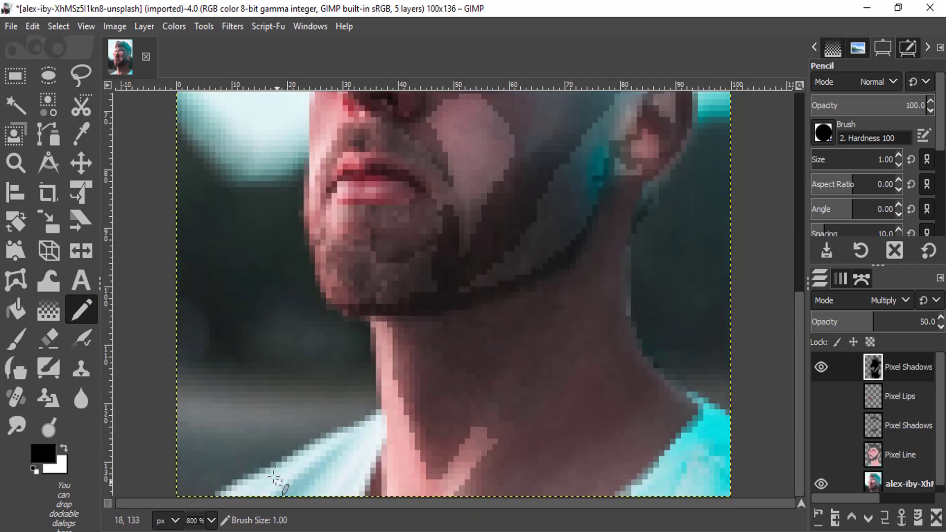
mouse_move(274, 478)
left_mouse_down()
mouse_move(353, 449)
mouse_move(350, 441)
mouse_move(298, 498)
mouse_move(360, 433)
mouse_move(230, 489)
mouse_move(378, 416)
mouse_move(364, 485)
left_mouse_up()
mouse_move(689, 397)
left_mouse_down()
mouse_move(727, 445)
mouse_move(742, 435)
mouse_move(716, 456)
mouse_move(711, 514)
mouse_move(719, 504)
mouse_move(711, 452)
mouse_move(676, 487)
left_mouse_up()
Review the shaded portrait from hair to shirt with the Pixel Lips, Pixel Shadows and Pixel Line layers shown
scroll(657, 358, "up", 5)
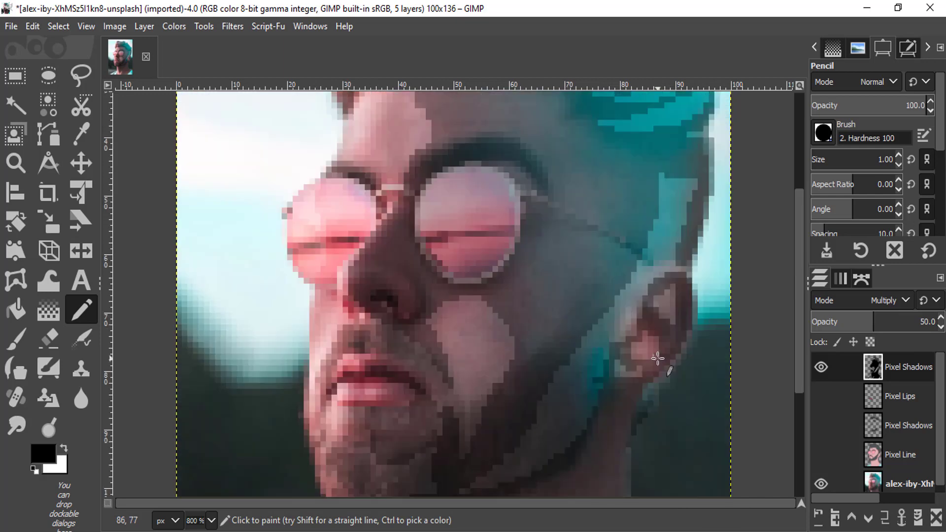
scroll(622, 361, "up", 5)
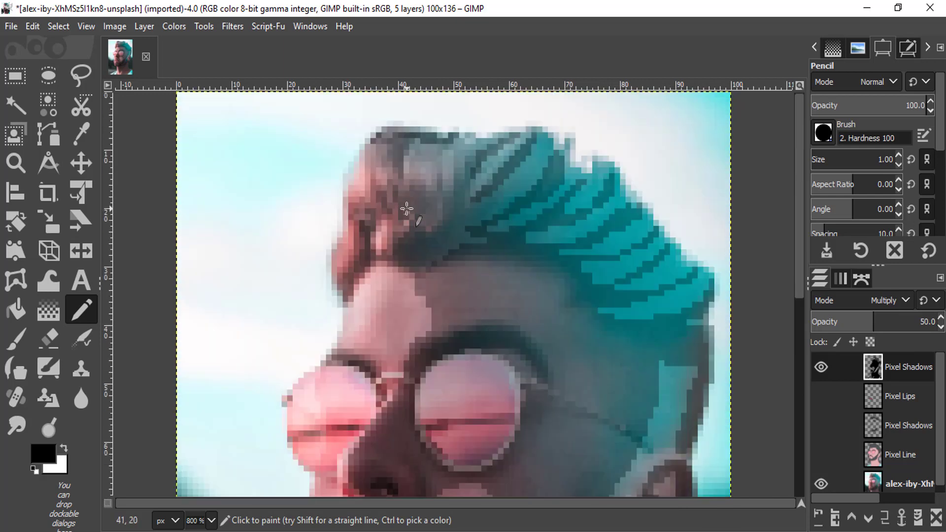
scroll(517, 253, "down", 6)
left_click(821, 396)
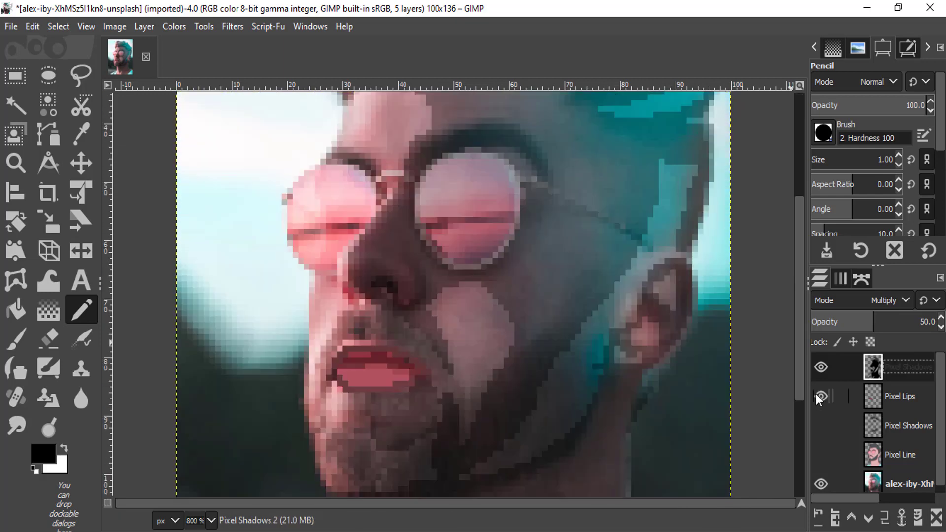
left_click(821, 425)
left_click(818, 454)
key("minus")
key("minus")
key("minus")
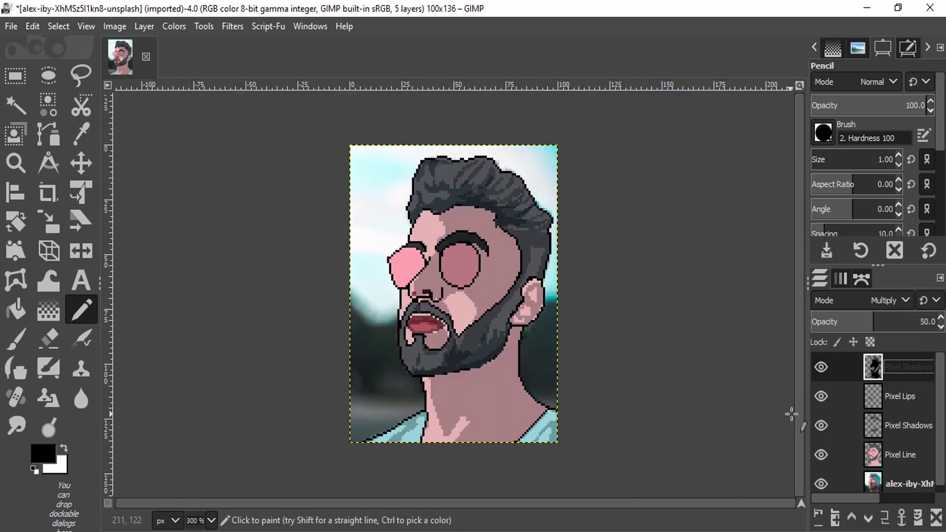
Hide the Pixel Lips, Pixel Shadows, Pixel Line and Pixel Shadows 2 layers, leaving only the photo shown
left_click(821, 396)
left_click(821, 425)
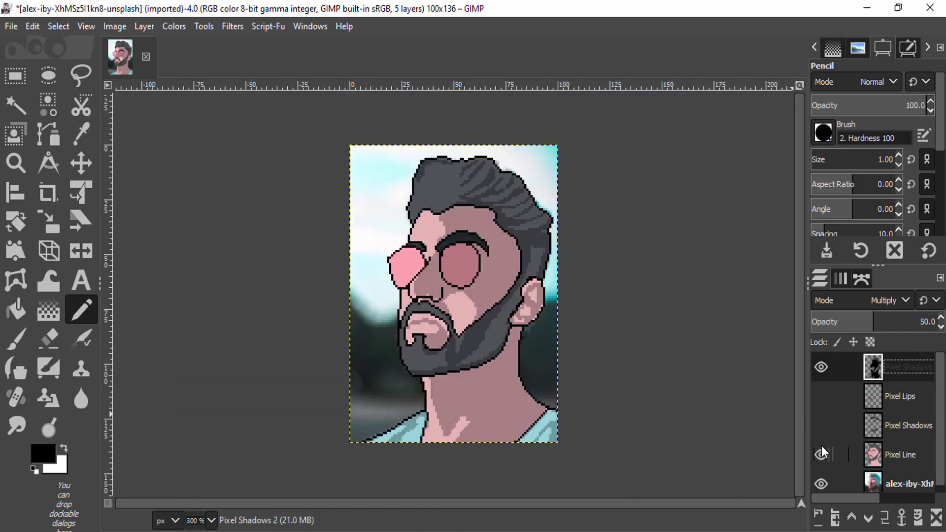
left_click(820, 453)
key("plus")
key("plus")
left_click(820, 375)
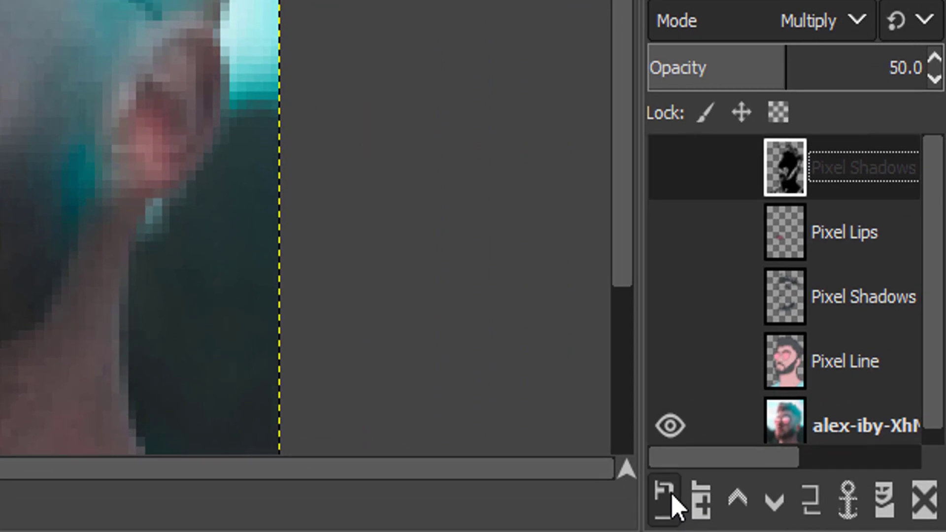
Create a new transparent layer named Dark Shadows
left_click(819, 516)
type("Dark S")
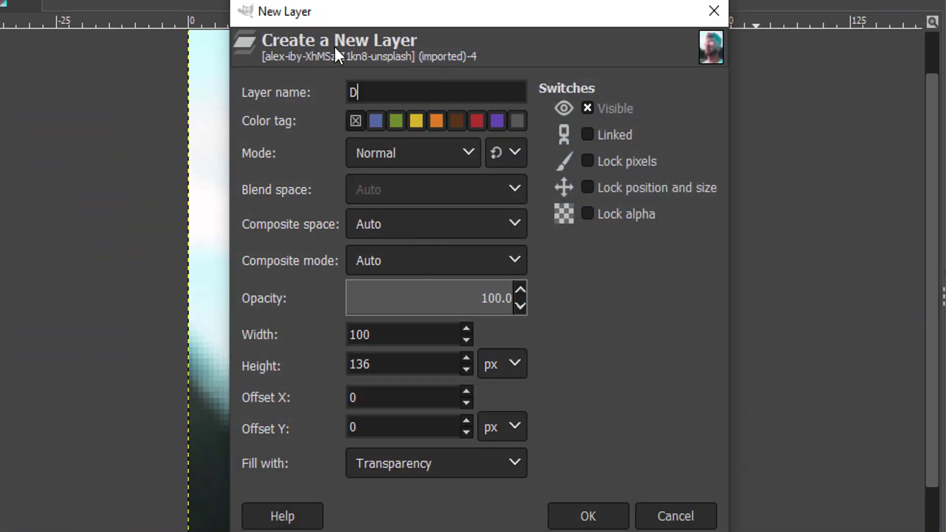
type("hadows")
key("Return")
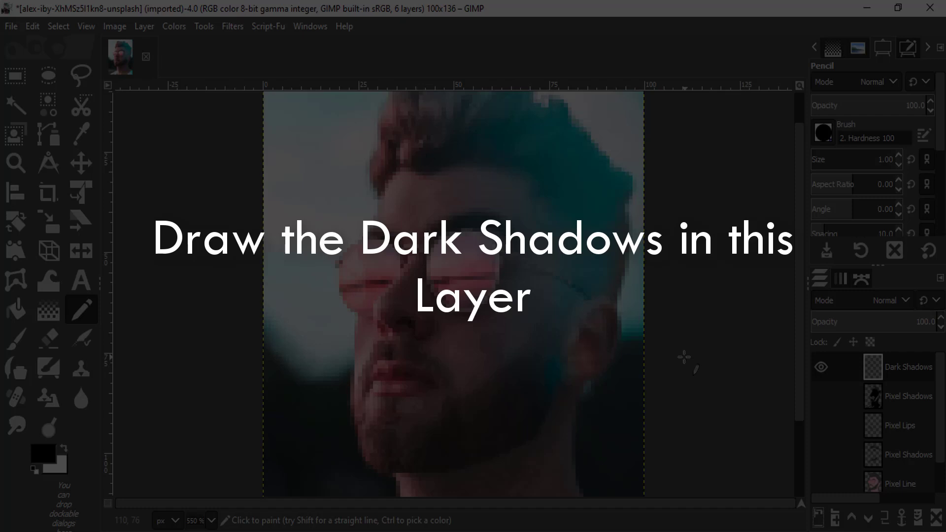
Draw black shadows with the Pencil under the jawline, down the back edge of the neck and inside the ear
scroll(578, 389, "down", 2)
key("plus")
key("plus")
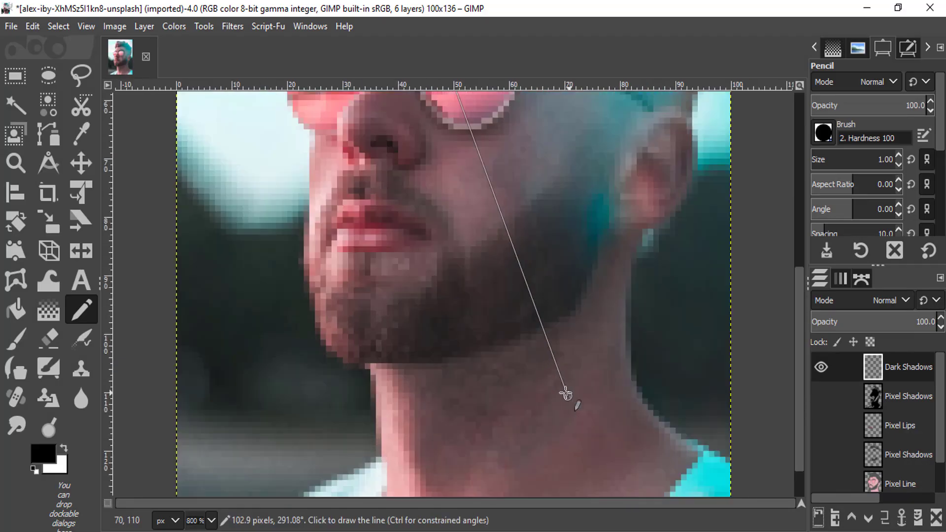
key("minus")
scroll(588, 335, "down", 1)
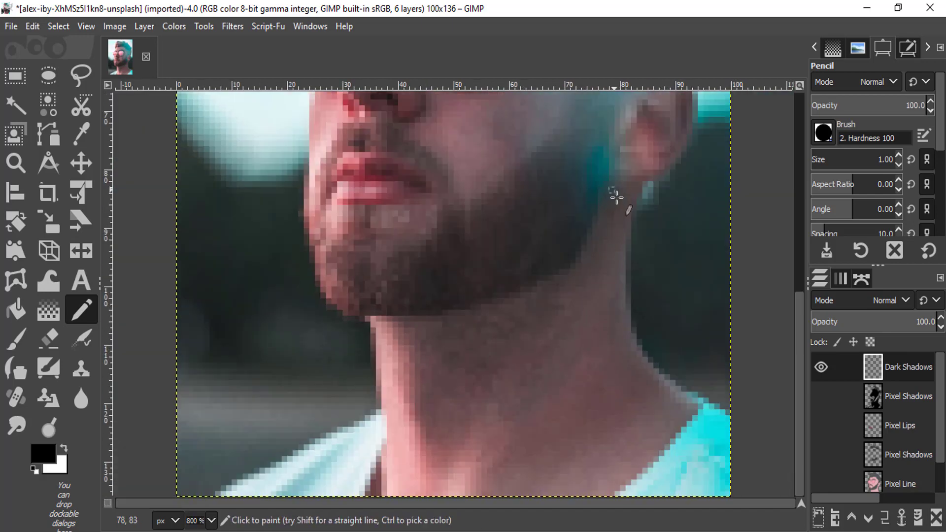
mouse_move(602, 207)
left_mouse_down()
mouse_move(615, 194)
mouse_move(598, 219)
mouse_move(629, 232)
mouse_move(545, 291)
mouse_move(444, 341)
mouse_move(389, 329)
mouse_move(505, 311)
mouse_move(576, 268)
mouse_move(618, 201)
mouse_move(625, 291)
mouse_move(694, 405)
mouse_move(664, 459)
mouse_move(632, 486)
left_mouse_up()
scroll(694, 405, "down", 2)
scroll(557, 437, "up", 2)
scroll(625, 341, "down", 1)
mouse_move(381, 464)
left_mouse_down()
mouse_move(374, 511)
mouse_move(379, 472)
mouse_move(368, 492)
left_mouse_up()
key("ctrl+z")
scroll(641, 241, "up", 3)
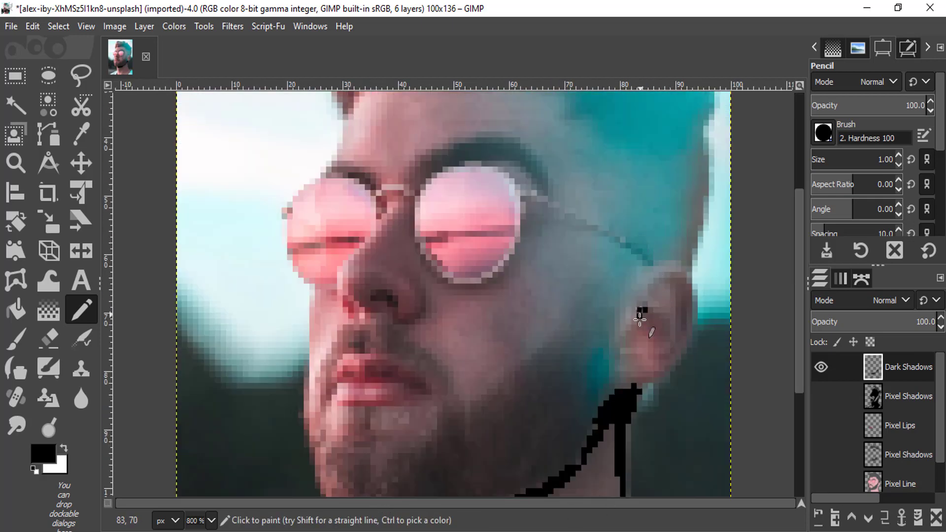
mouse_move(655, 345)
left_mouse_down()
mouse_move(661, 303)
mouse_move(687, 333)
mouse_move(675, 350)
mouse_move(678, 299)
left_mouse_up()
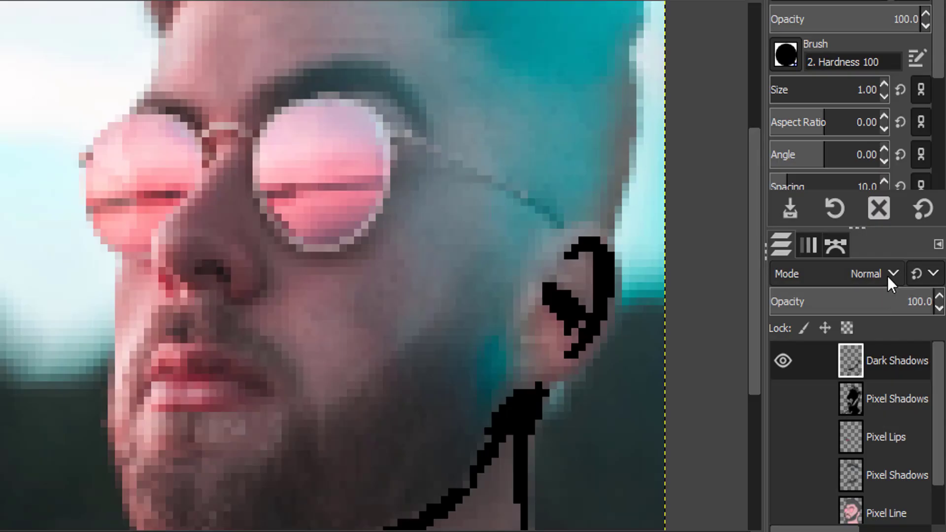
Set the blend mode of the Dark Shadows layer to Multiply
left_click(889, 274)
scroll(821, 493, "down", 2)
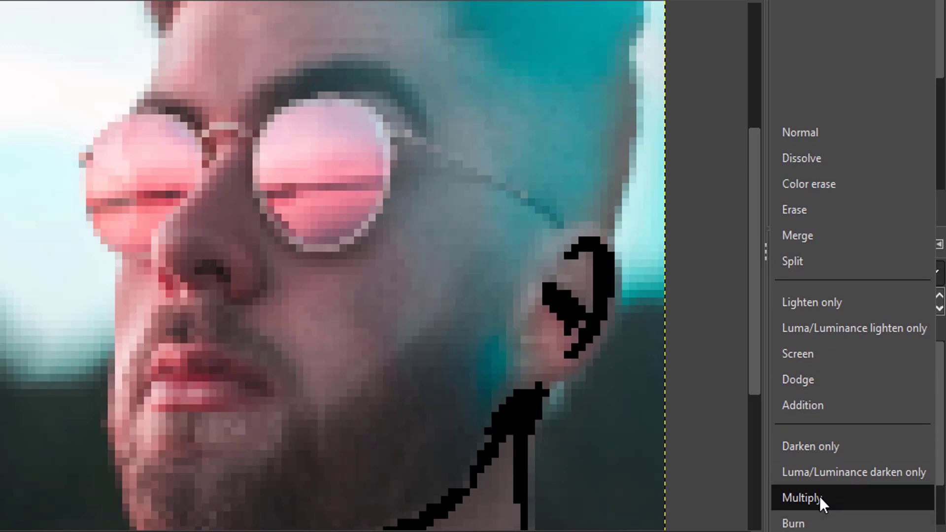
left_click(819, 495)
Show the Pixel Line, Pixel Lips and both Pixel Shadows layers, and lower the Dark Shadows opacity to 50.3
left_click(783, 466)
left_click(783, 428)
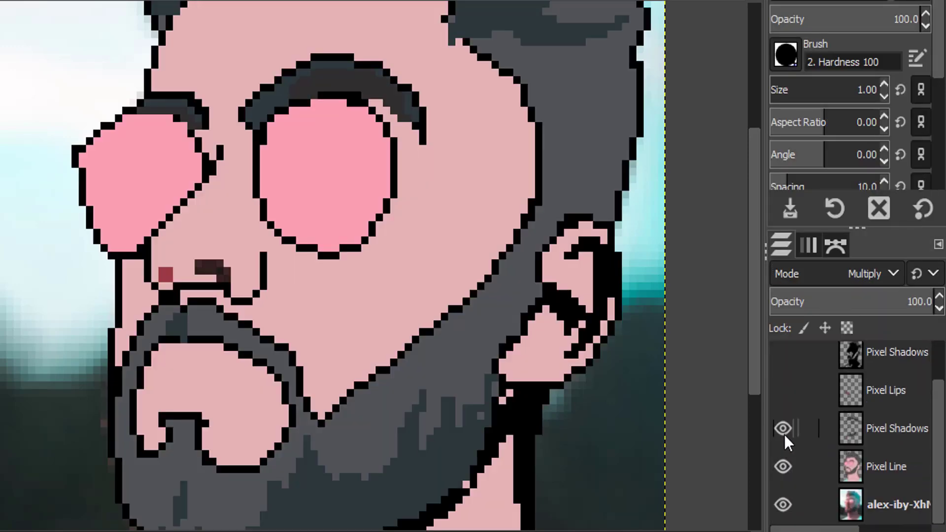
left_click(782, 391)
left_click(782, 355)
scroll(788, 389, "up", 1)
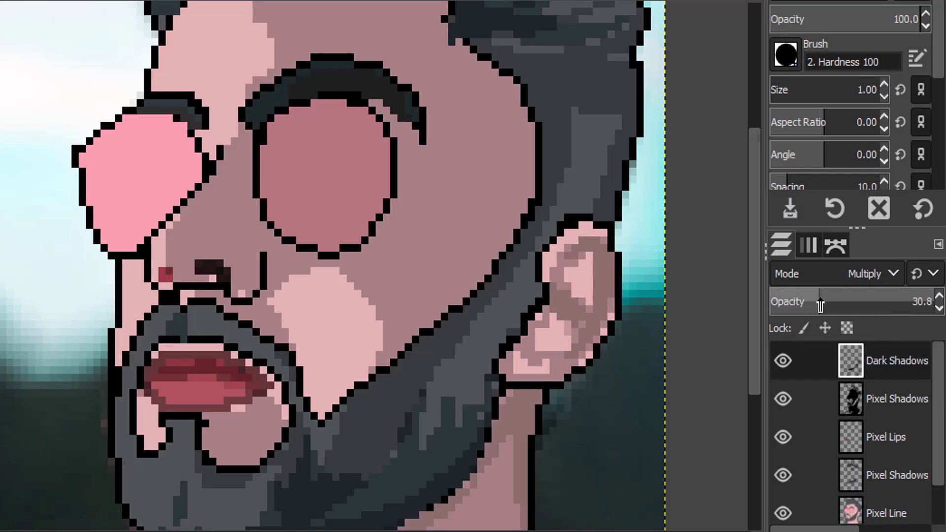
left_click_drag(828, 302, 853, 305)
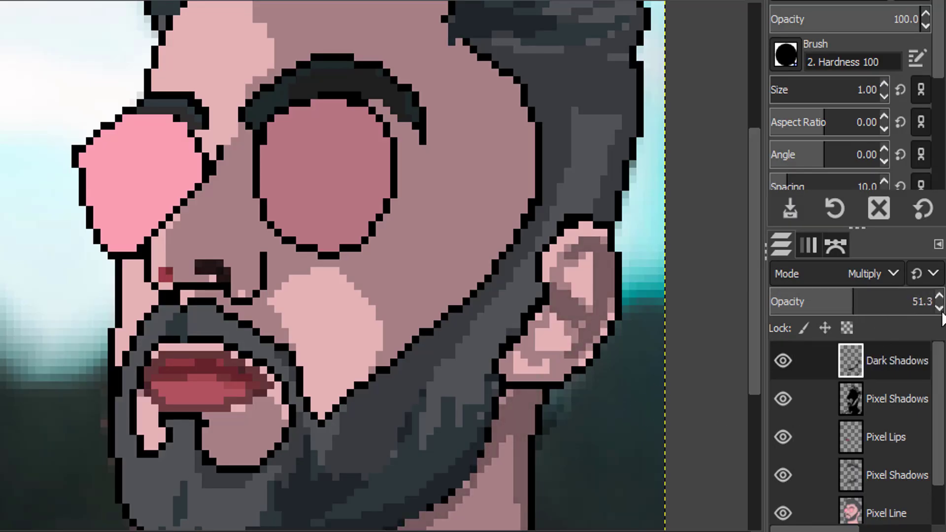
left_click(939, 309)
Hide every drawing layer except Dark Shadows and draw dark shadows around the nostrils
key("shift+ctrl+j")
left_click_drag(783, 399, 778, 503)
scroll(257, 284, "up", 1)
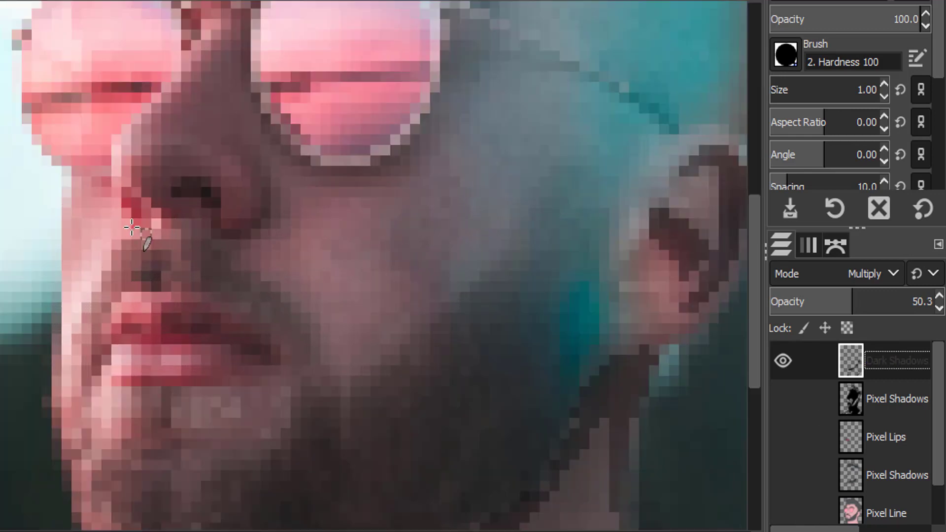
scroll(213, 215, "up", 1)
mouse_move(250, 290)
left_mouse_down()
mouse_move(245, 354)
mouse_move(187, 317)
mouse_move(217, 354)
mouse_move(283, 330)
mouse_move(192, 323)
mouse_move(154, 334)
mouse_move(177, 296)
mouse_move(180, 321)
left_mouse_up()
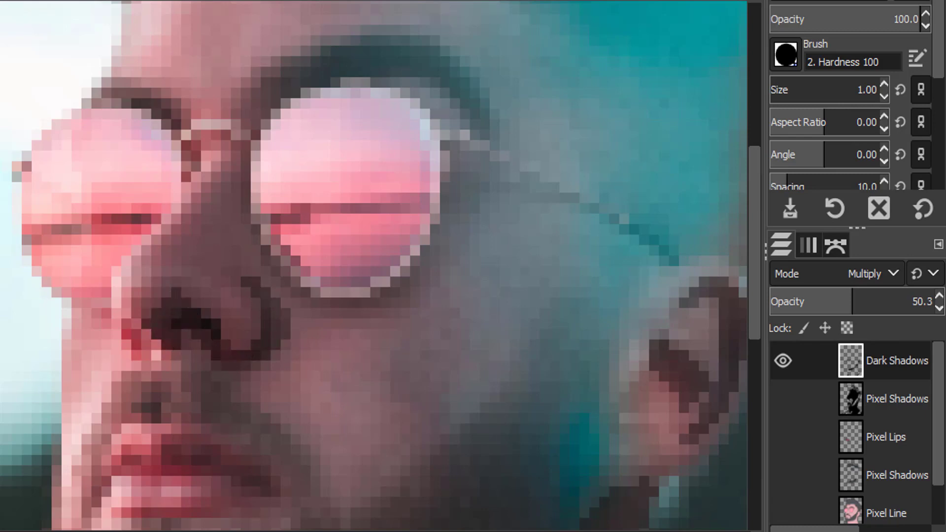
Draw dark shadows around the larger glasses lens, along the side of the nose and between the lips
scroll(447, 281, "up", 3)
mouse_move(447, 281)
left_mouse_down()
mouse_move(429, 375)
mouse_move(450, 324)
mouse_move(419, 401)
mouse_move(247, 347)
mouse_move(424, 392)
mouse_move(440, 321)
mouse_move(437, 380)
mouse_move(466, 344)
mouse_move(277, 407)
mouse_move(237, 296)
mouse_move(121, 342)
left_mouse_up()
scroll(194, 379, "down", 3)
scroll(197, 389, "down", 2)
scroll(219, 409, "up", 1)
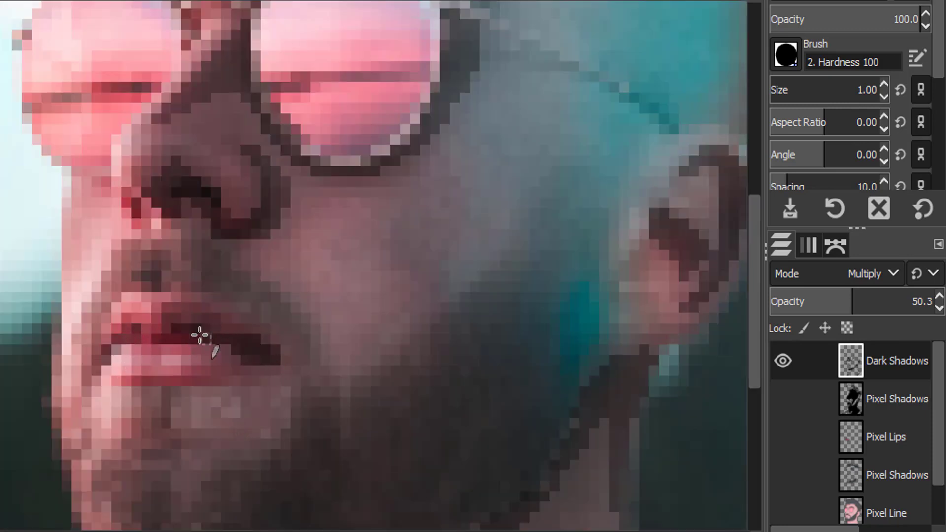
Show the Pixel Line, Pixel Lips and both Pixel Shadows layers to check the whole portrait with its dark shadows
scroll(614, 441, "up", 3)
scroll(325, 249, "down", 1)
scroll(534, 273, "down", 2)
scroll(534, 272, "down", 2)
left_click(782, 399)
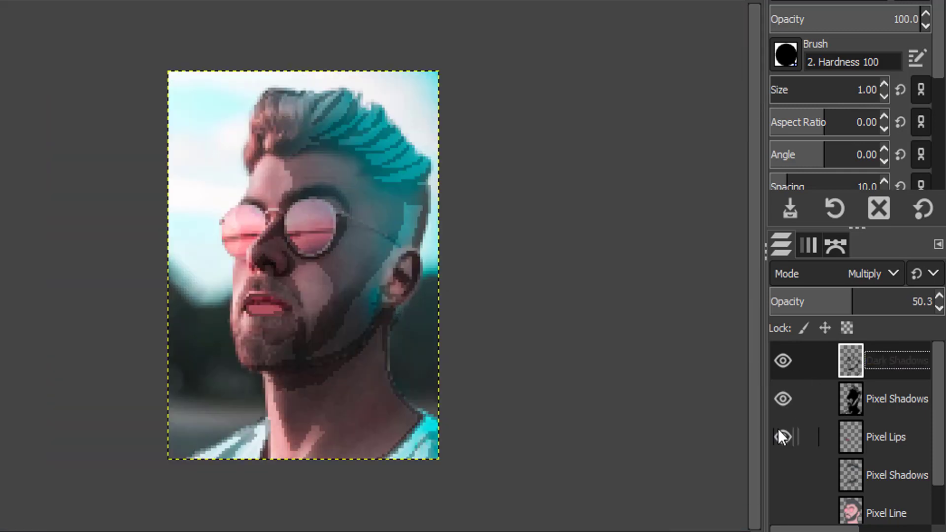
left_click(782, 484)
scroll(782, 485, "down", 2)
left_click(781, 471)
scroll(729, 377, "down", 1)
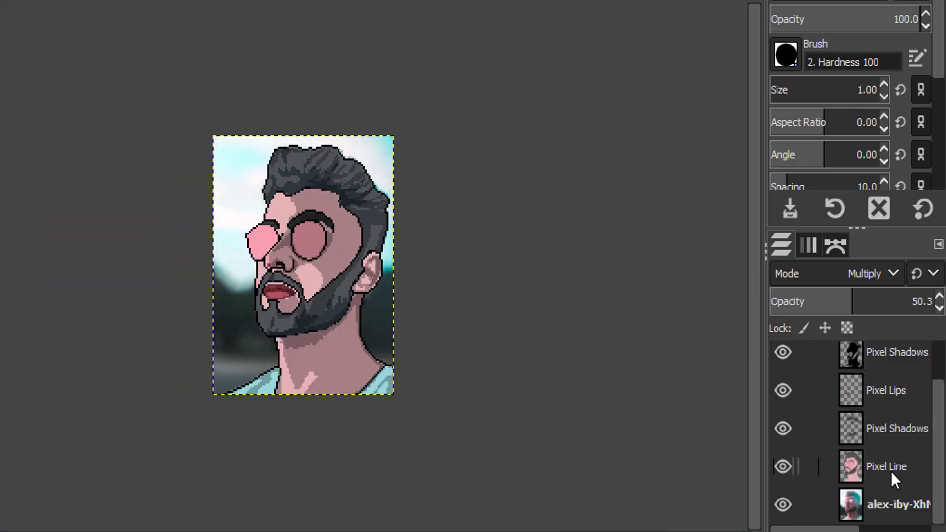
Hide Pixel Line, Pixel Lips, both Pixel Shadows layers and Dark Shadows, leaving only the photo shown
left_click(790, 465)
left_click(787, 428)
left_click(779, 408)
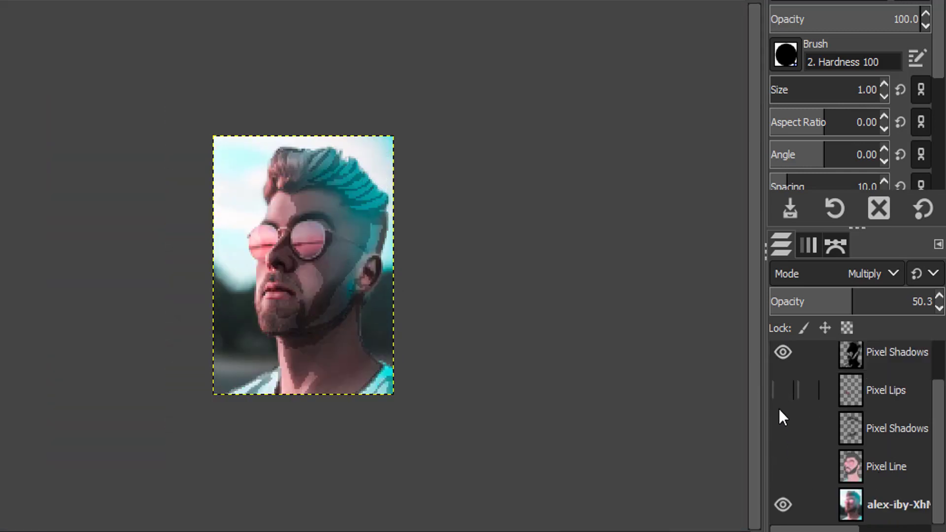
scroll(778, 409, "up", 2)
left_click(781, 401)
left_click(780, 365)
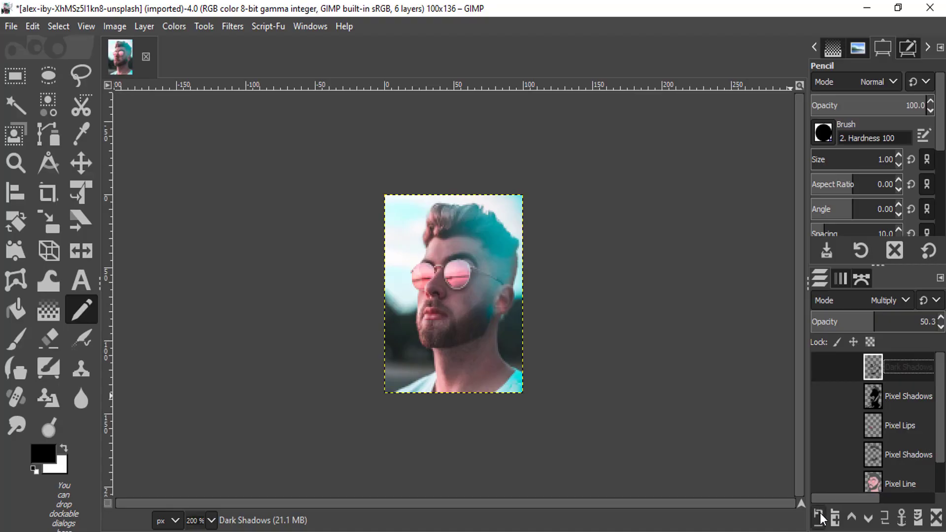
Create a new transparent layer named Shades
key("shift+ctrl+n")
left_click(458, 135)
left_click_drag(458, 134, 151, 134)
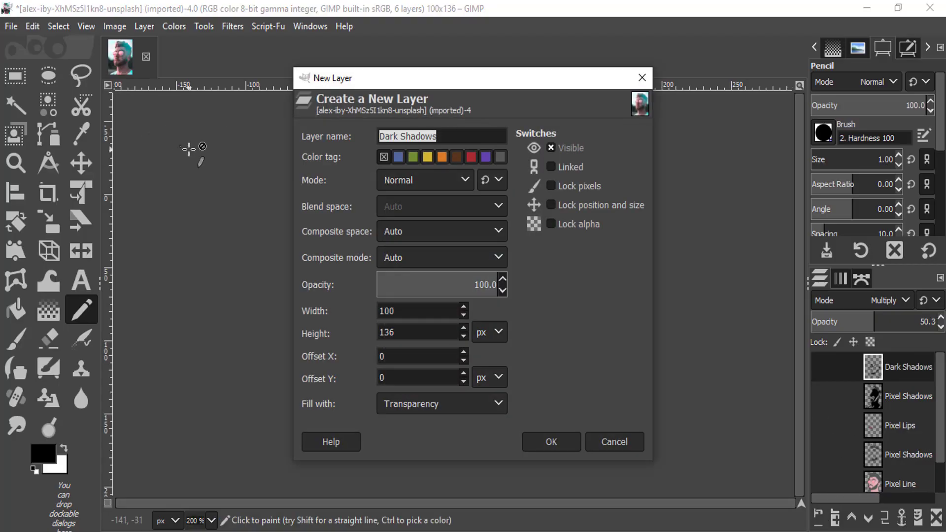
type("Shades")
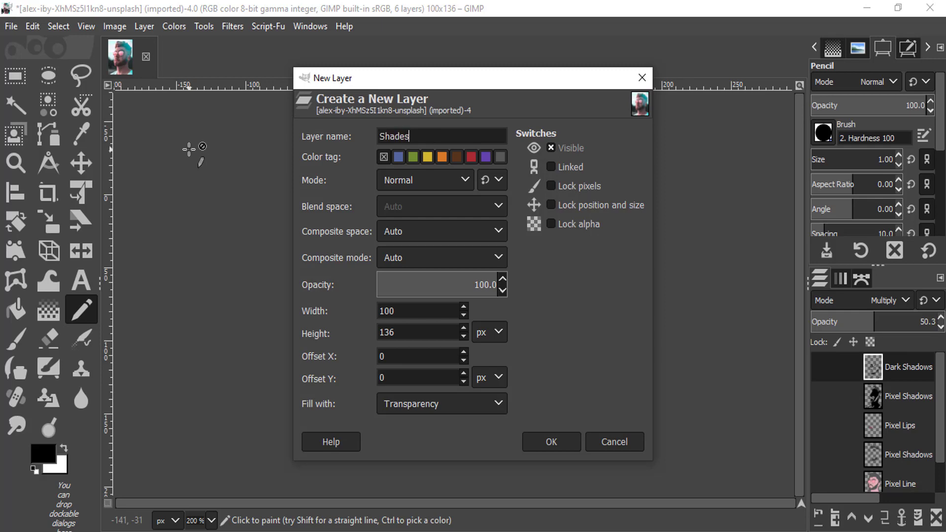
key("Return")
Sample the greyish pink c5a4a5 from the glasses frame and trace the rims and bridge with the Pencil
scroll(486, 332, "up", 4)
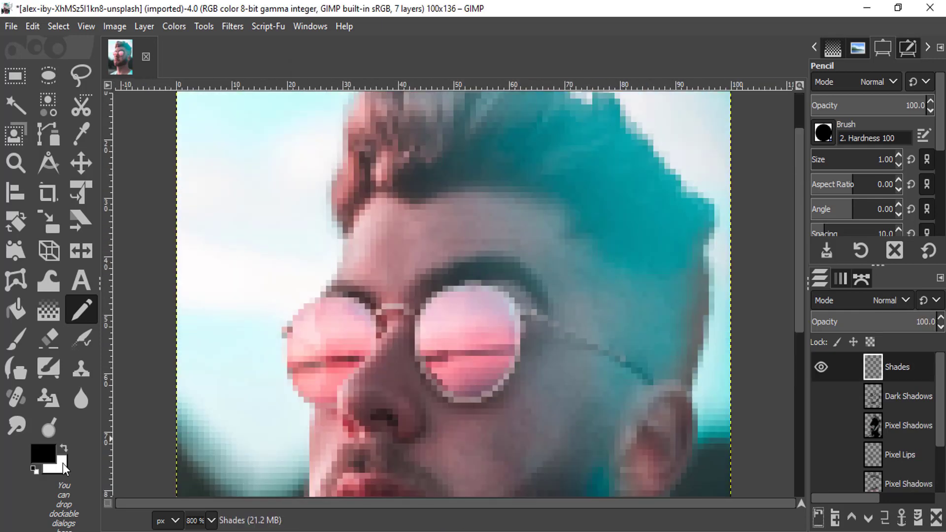
left_click(43, 453)
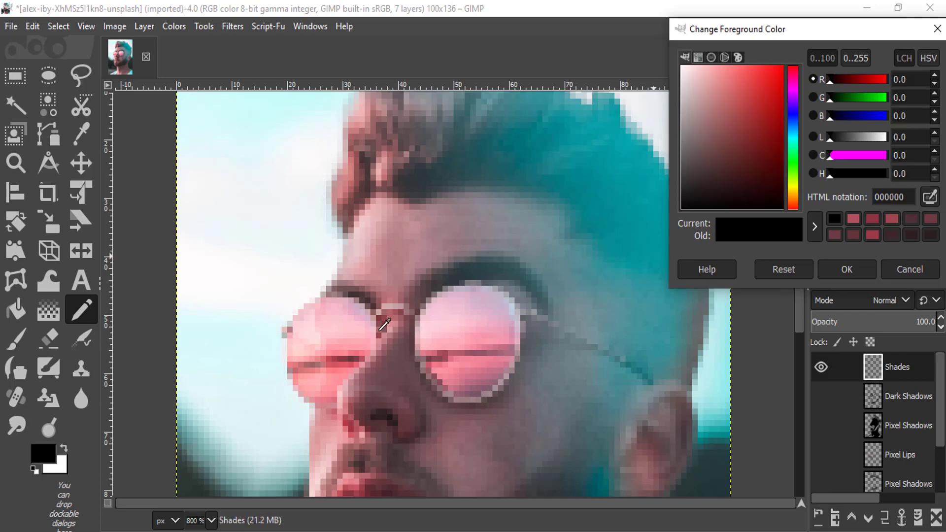
left_click(400, 299)
left_click(850, 263)
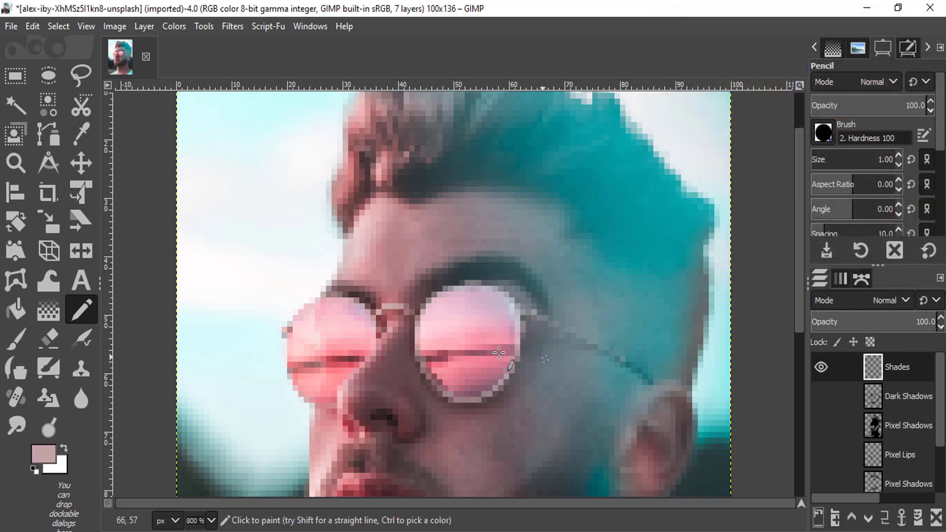
mouse_move(377, 313)
left_mouse_down()
mouse_move(415, 317)
mouse_move(409, 323)
mouse_move(434, 309)
mouse_move(420, 318)
mouse_move(426, 304)
mouse_move(489, 289)
mouse_move(516, 340)
mouse_move(502, 386)
mouse_move(445, 393)
mouse_move(417, 344)
mouse_move(344, 299)
mouse_move(289, 326)
mouse_move(291, 371)
mouse_move(338, 405)
left_mouse_up()
Sample the dark red 8b4652 from the lens reflection and draw the dark band across both lenses
left_click(43, 461)
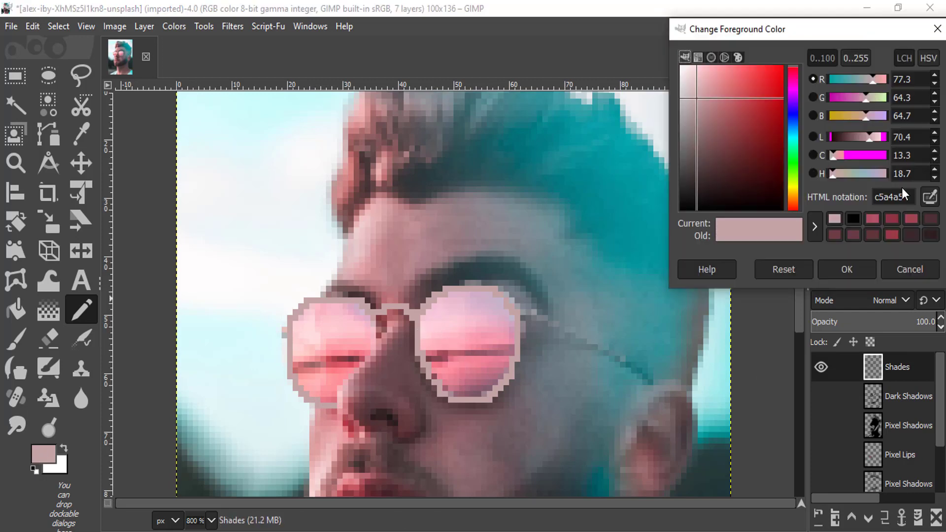
left_click(930, 198)
left_click(442, 353)
left_click(846, 269)
left_click_drag(419, 356, 514, 347)
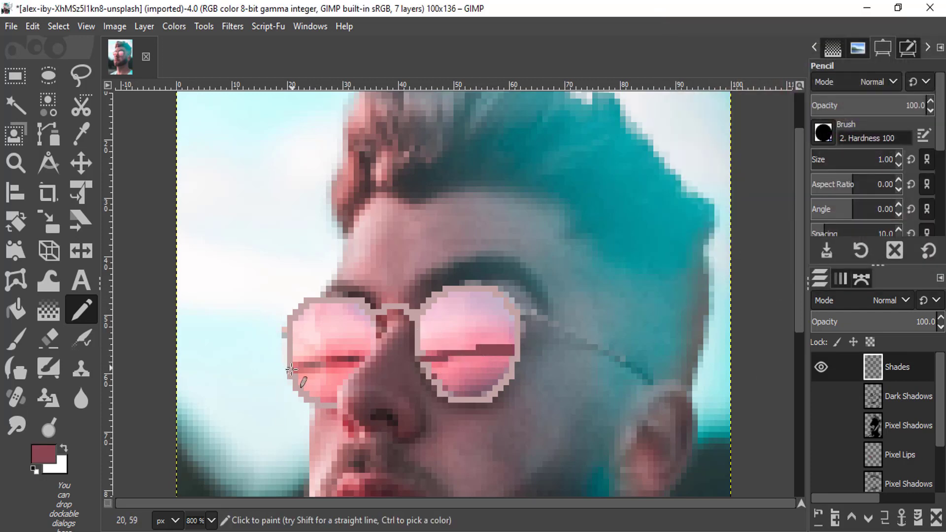
left_click_drag(291, 369, 364, 364)
Sample a brighter pink from the lens and draw the bright strip above the dark band on both lenses
left_click(43, 455)
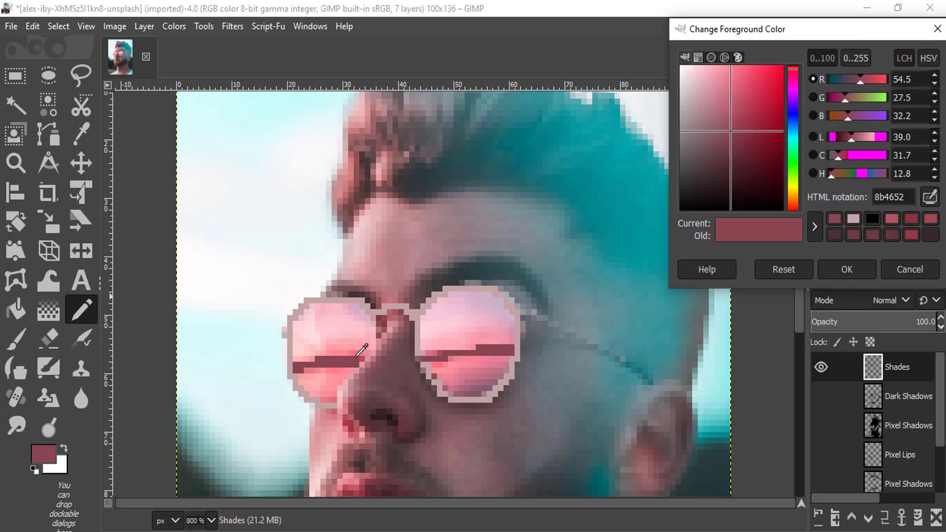
left_click(356, 356)
left_click(846, 269)
left_click_drag(498, 344, 456, 353)
left_click_drag(366, 353, 317, 353)
scroll(421, 401, "down", 2)
scroll(422, 401, "up", 2)
Sample the purple-grey 7a5767 from the lower lens edge and shade the lower part of both lenses
left_click(43, 454)
left_click(929, 197)
left_click(471, 394)
left_click(846, 270)
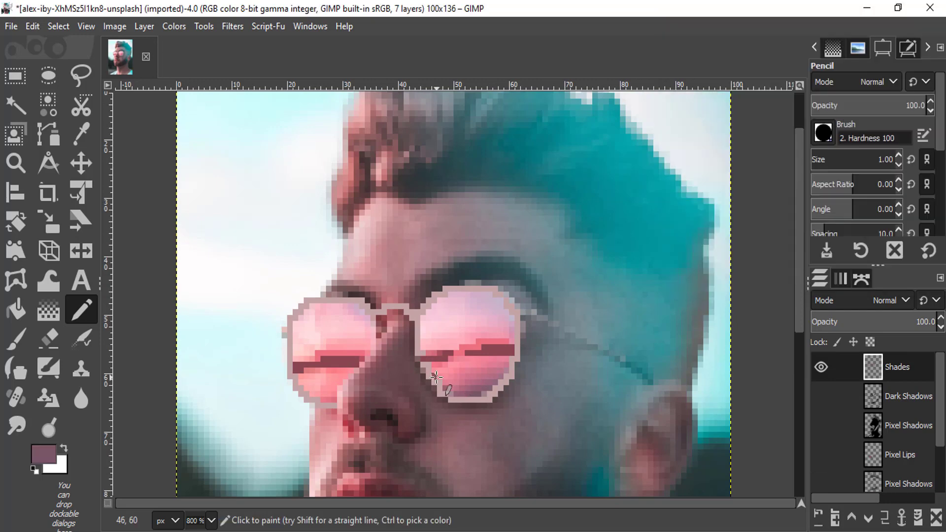
mouse_move(436, 375)
left_mouse_down()
mouse_move(453, 392)
mouse_move(489, 373)
left_mouse_up()
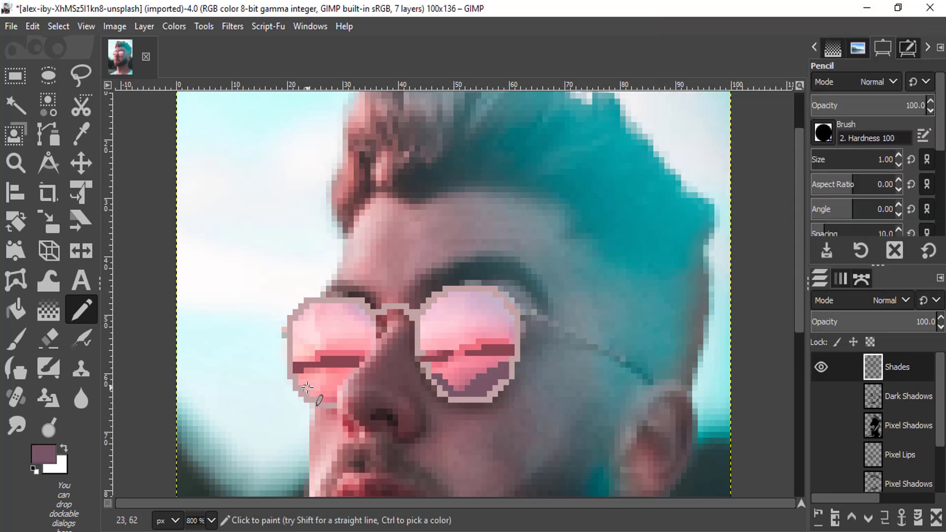
left_click_drag(307, 387, 324, 398)
Paint the upper lens reflections, using pale pink fed9e0 on the right lens and a pink sampled from the left lens on that one
left_click(44, 454)
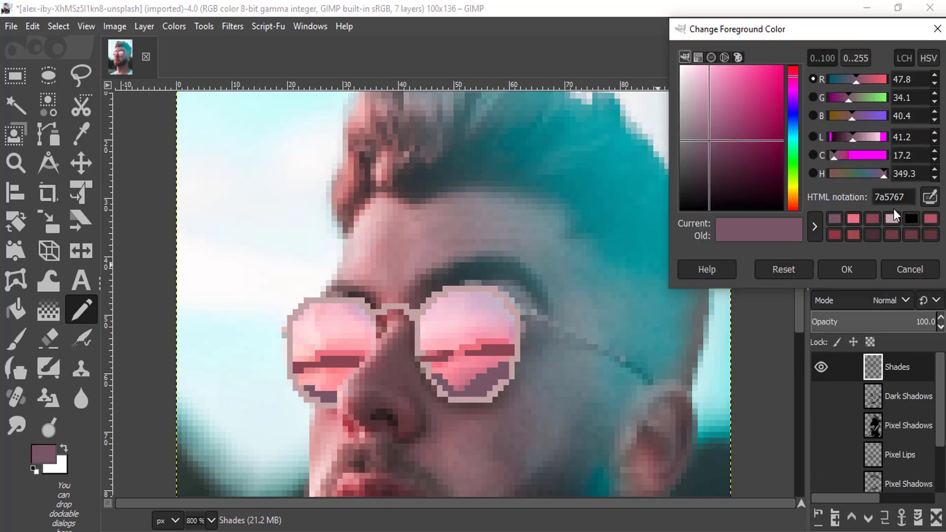
left_click(433, 327)
left_click(846, 269)
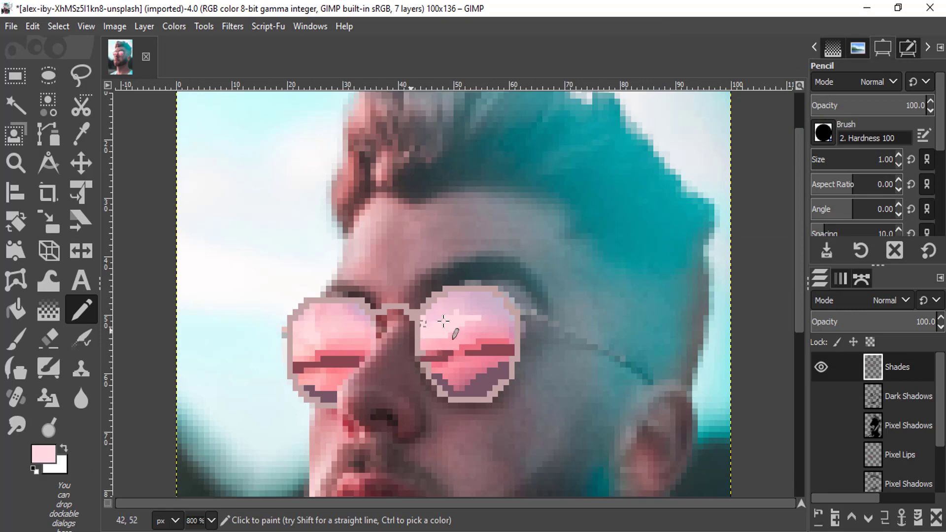
left_click(43, 454)
left_click(931, 196)
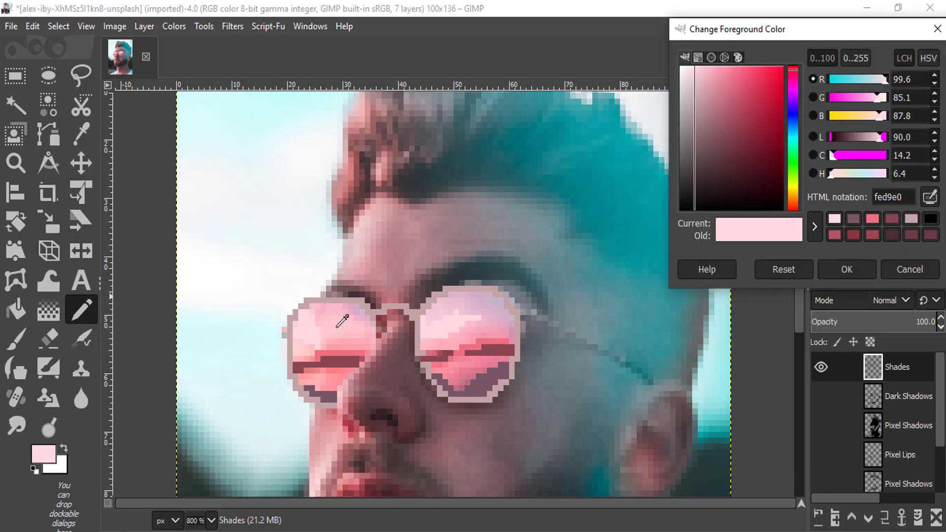
left_click(340, 319)
left_click(846, 269)
Sample the light mauve near the right lens's upper edge and paint the upper edges of both lenses with it
left_click(44, 454)
left_click(931, 197)
left_click(472, 296)
left_click(846, 269)
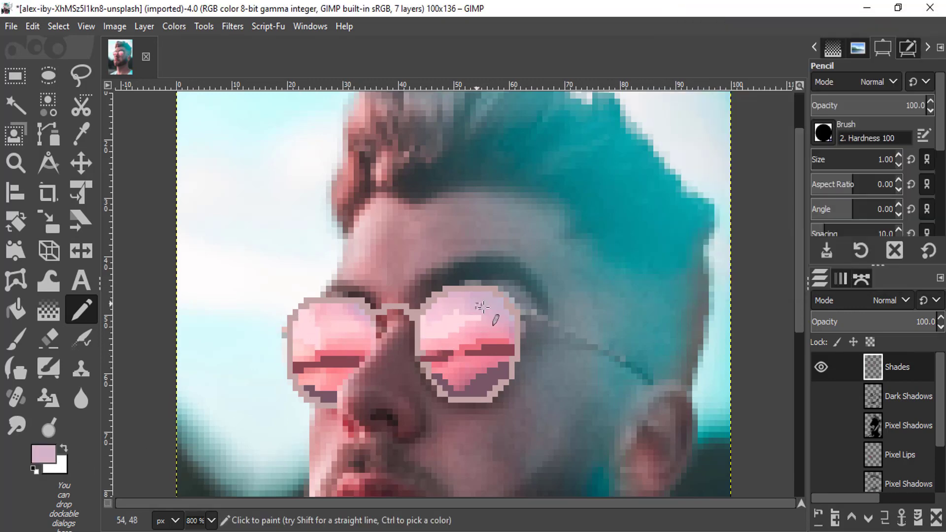
mouse_move(354, 309)
left_mouse_down()
mouse_move(315, 310)
mouse_move(360, 312)
left_mouse_up()
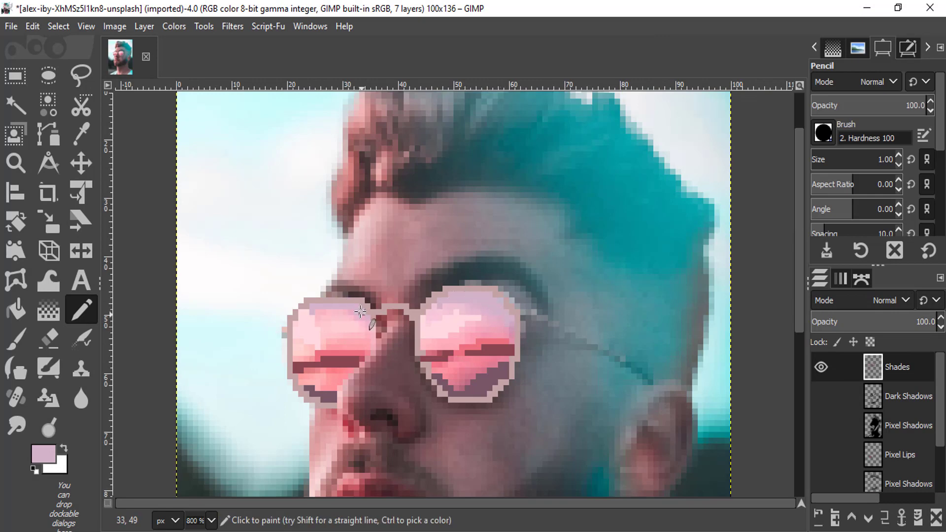
Show the Dark Shadows, Pixel Lips, Pixel Line and both Pixel Shadows layers again beneath Shades
left_click(817, 397)
left_click(820, 422)
left_click(821, 446)
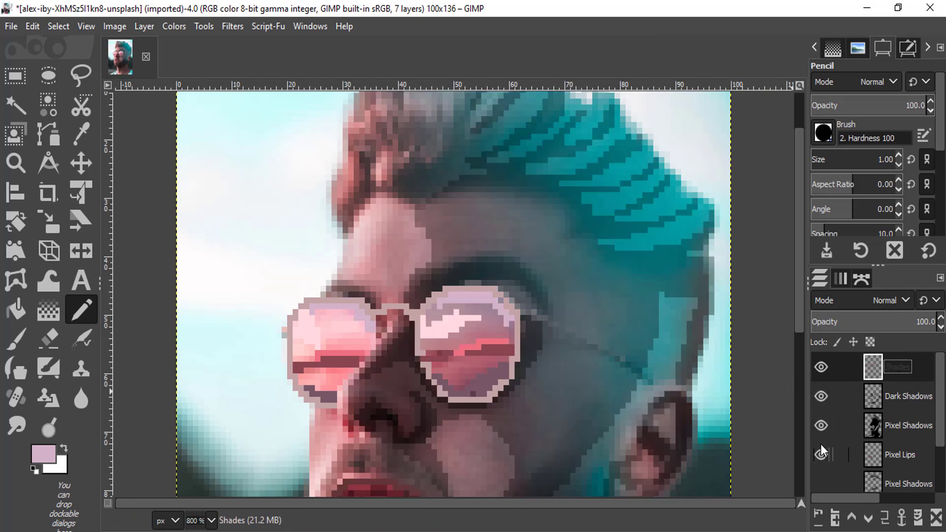
scroll(821, 445, "down", 3)
left_click(821, 420)
left_click(820, 445)
scroll(635, 415, "down", 3)
Lower the opacity of the Shades layer to 84
left_click(941, 327)
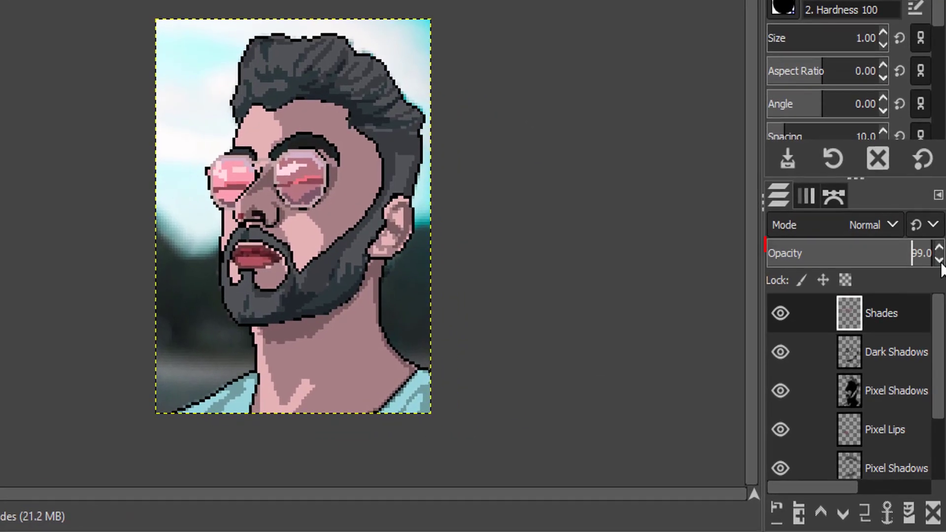
left_click(939, 261)
left_click(939, 261)
left_click(939, 261)
left_click(939, 261)
left_click(939, 261)
left_click(939, 261)
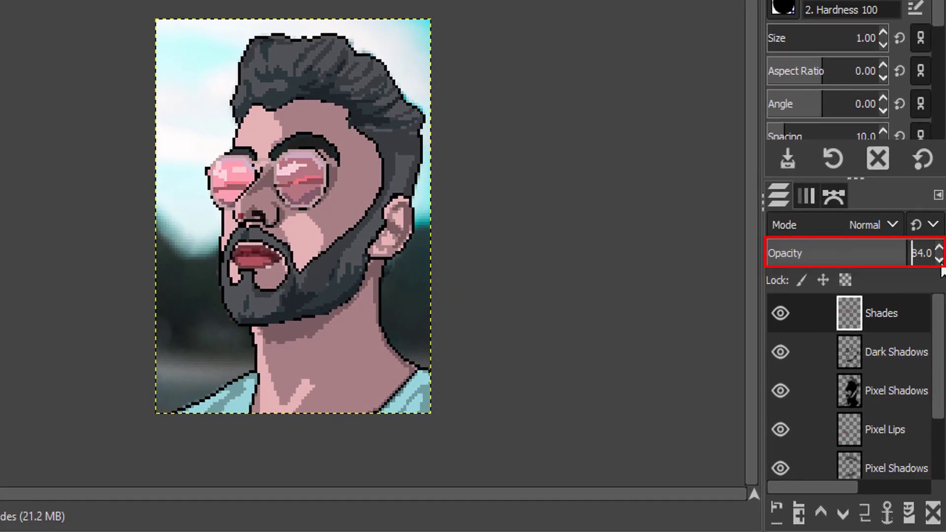
Set the Shades layer's opacity to 85 and hide the Dark Shadows, Pixel Lips, Pixel Line and both Pixel Shadows layers
left_click(939, 248)
left_click(778, 351)
left_click(780, 391)
left_click(781, 430)
left_click(781, 466)
scroll(781, 463, "down", 3)
left_click(781, 420)
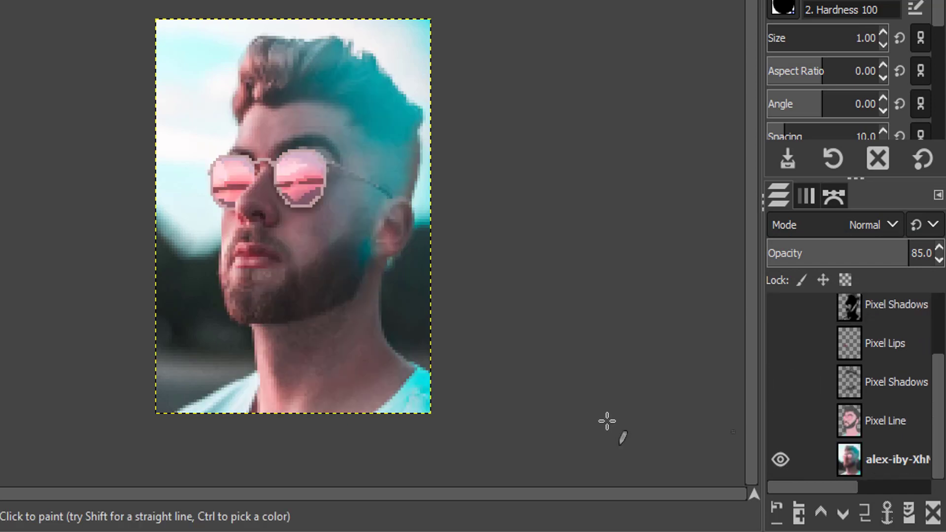
Sample the grey beside the right lens and draw the glasses' temple arm from that lens to the ear
key("plus")
key("plus")
key("plus")
scroll(447, 188, "up", 2)
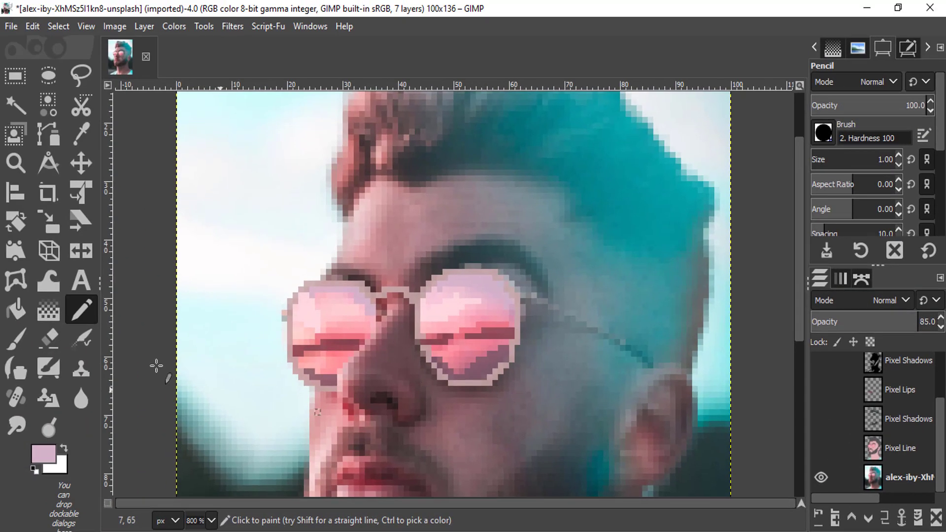
left_click(43, 452)
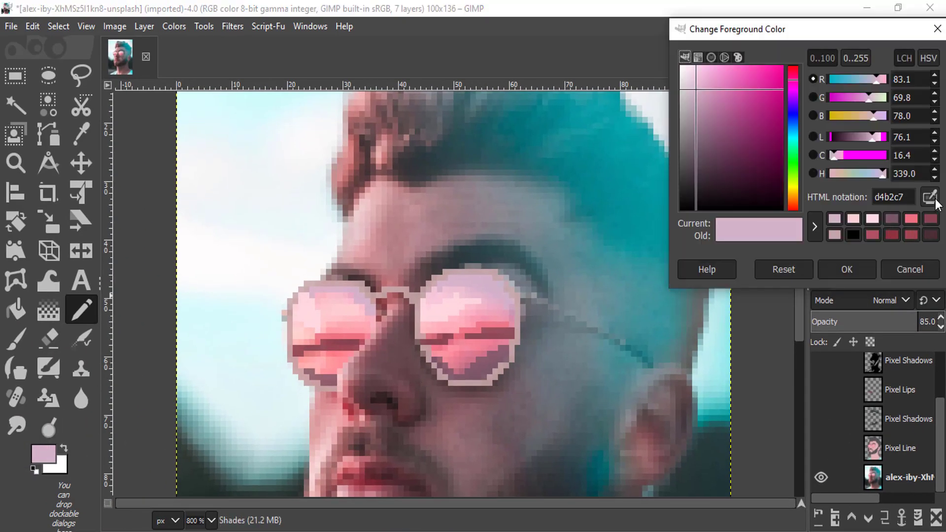
left_click(540, 291, "ctrl")
left_click(846, 269)
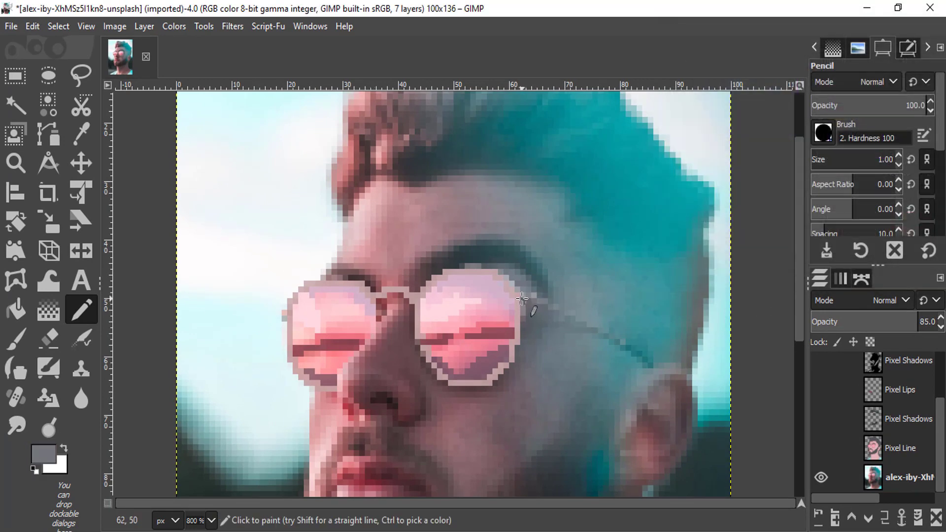
left_click_drag(522, 298, 653, 363)
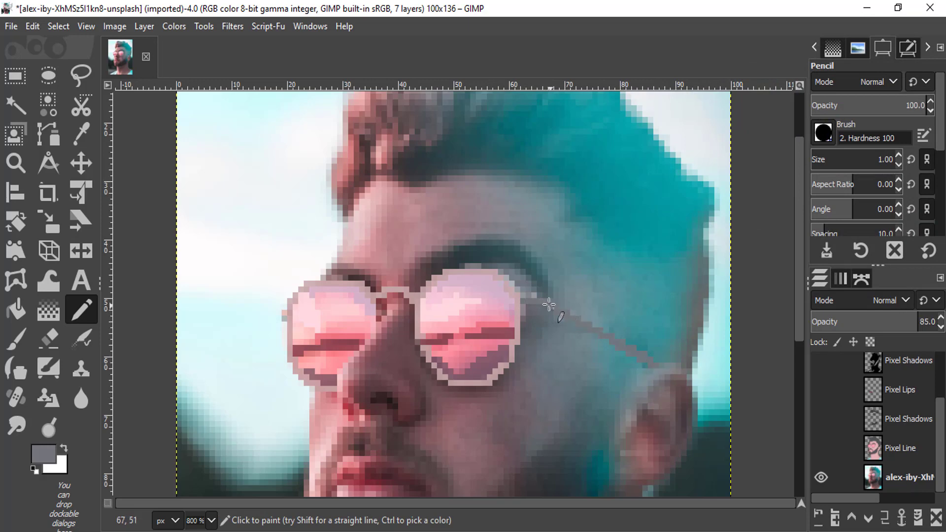
Show the Dark Shadows, Pixel Lips, Pixel Line and both Pixel Shadows layers again to check the glasses' arm
scroll(532, 296, "down", 3)
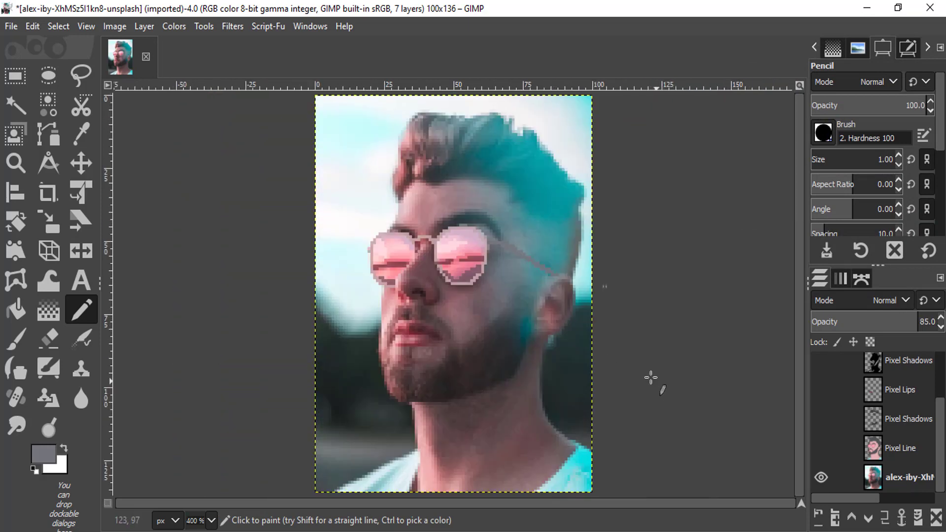
scroll(811, 394, "up", 3)
left_click(813, 394)
left_click(819, 426)
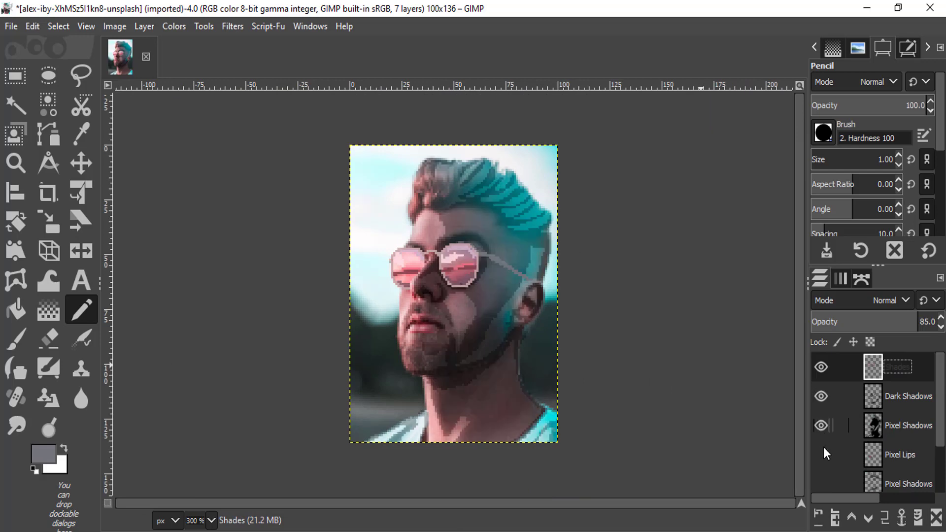
left_click(823, 449)
scroll(823, 450, "down", 2)
left_click(823, 435)
scroll(832, 468, "up", 2)
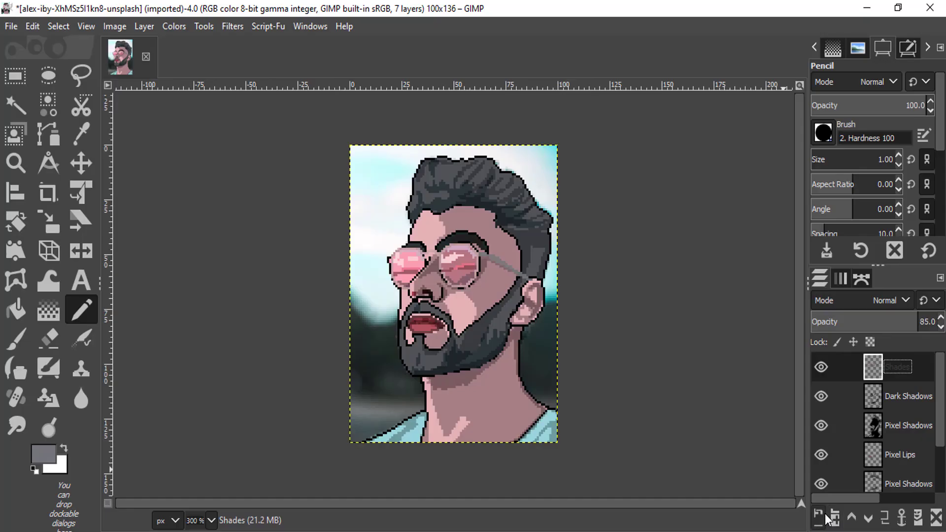
Create a new transparent layer named Highlights above Shades
left_click(833, 516)
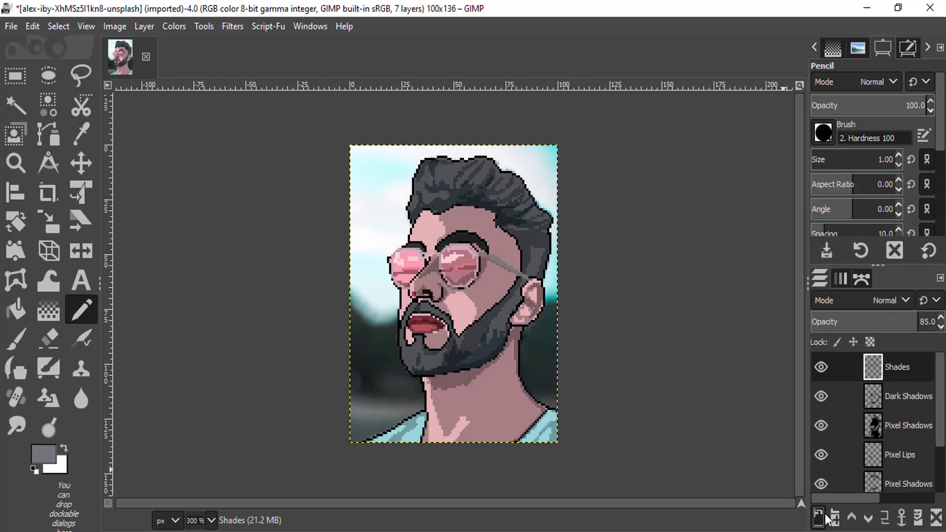
type("Highlights")
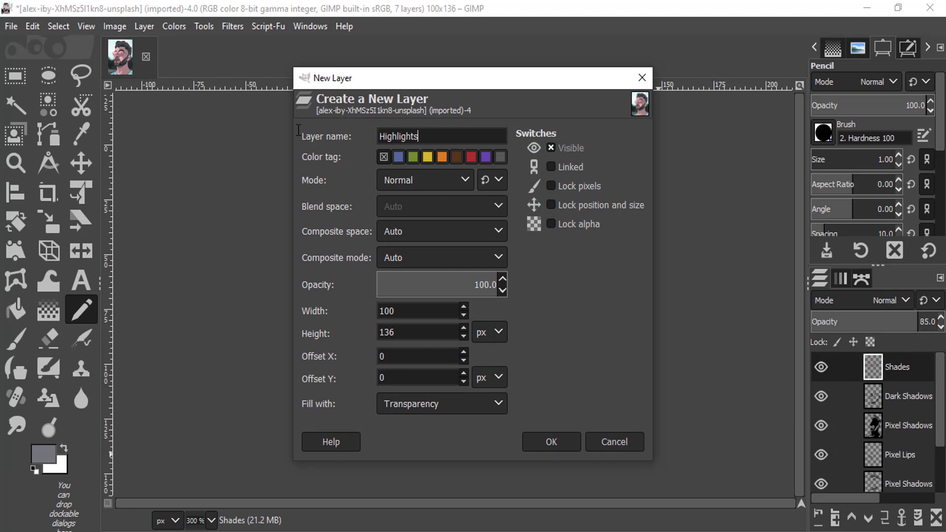
key("Return")
Hide all layers between Highlights and the original photo, from Shades down to Pixel Line
left_click(824, 398)
left_click(821, 426)
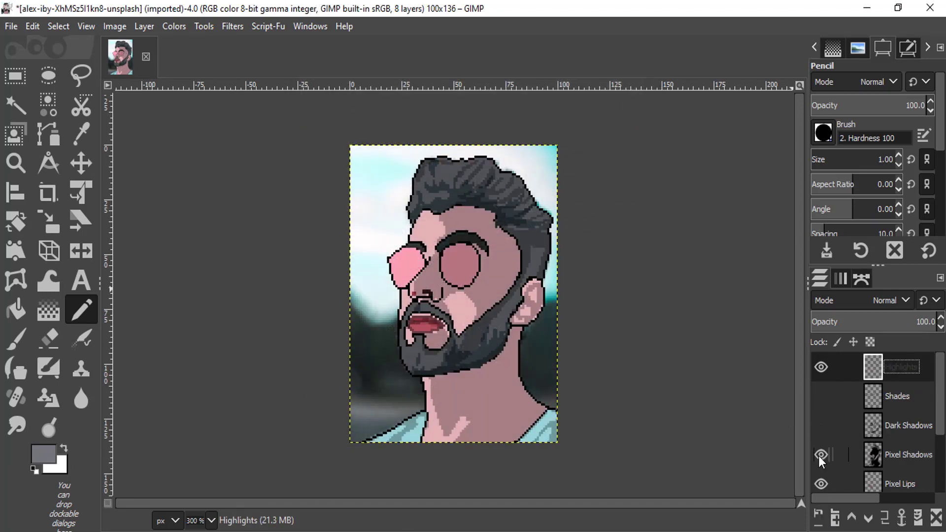
left_click(818, 456)
scroll(817, 456, "down", 1)
scroll(820, 455, "down", 2)
left_click(821, 390)
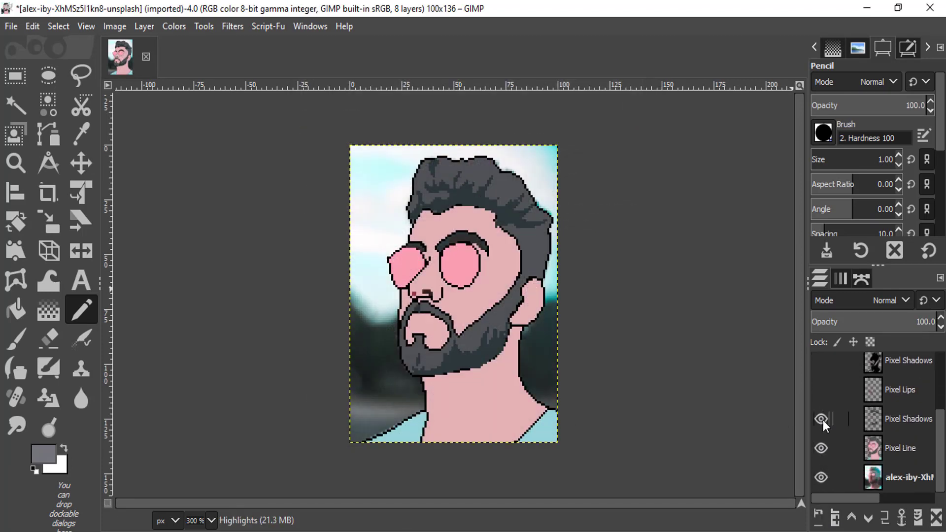
left_click(821, 419)
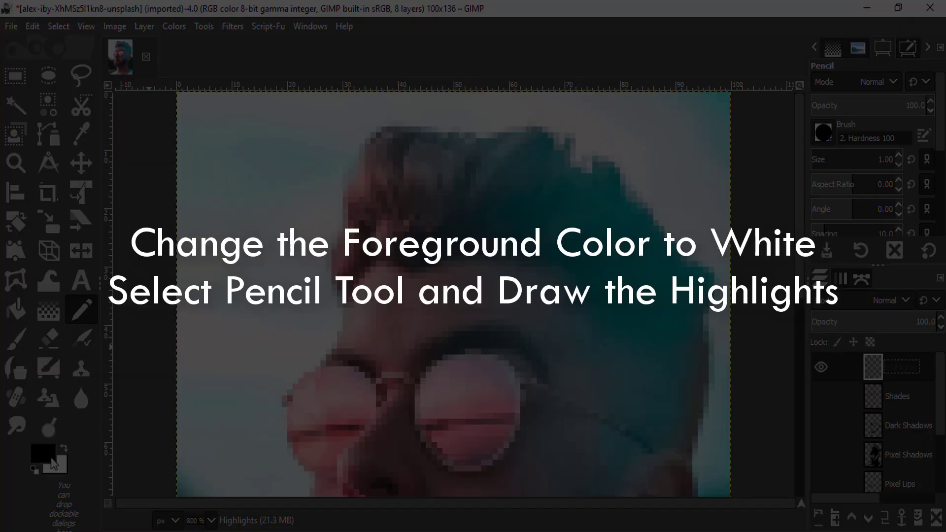
Make the foreground color white and paint the hair highlights with the Pencil tool at size 1
left_click(63, 448)
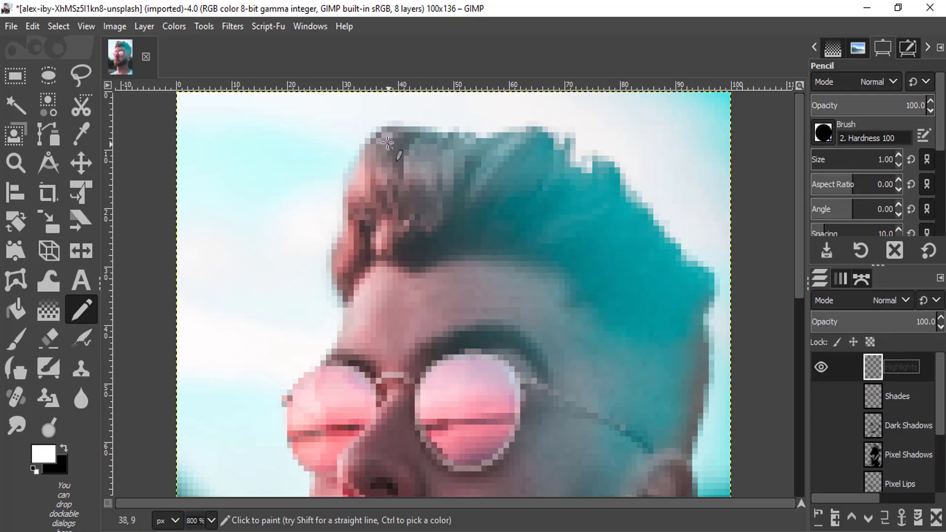
mouse_move(387, 143)
left_mouse_down()
mouse_move(358, 165)
mouse_move(350, 191)
mouse_move(369, 157)
left_mouse_up()
mouse_move(355, 193)
left_mouse_down()
mouse_move(366, 172)
mouse_move(436, 174)
mouse_move(355, 197)
mouse_move(390, 195)
mouse_move(338, 264)
mouse_move(383, 224)
mouse_move(438, 229)
left_mouse_up()
left_click_drag(473, 199, 522, 140)
left_click_drag(535, 232, 601, 187)
mouse_move(562, 145)
left_mouse_down()
mouse_move(545, 180)
mouse_move(608, 162)
left_mouse_up()
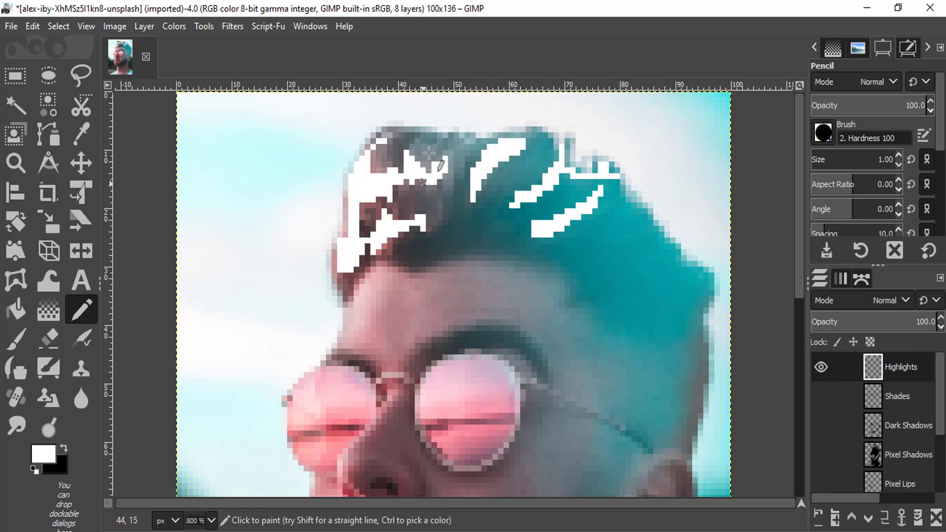
Paint white highlights down the left side of the face, from the forehead over the left lens's edge to the chin
scroll(374, 177, "down", 2)
mouse_move(375, 165)
left_mouse_down()
mouse_move(383, 190)
mouse_move(352, 215)
mouse_move(384, 172)
left_mouse_up()
scroll(326, 225, "down", 4)
scroll(326, 225, "up", 4)
left_click_drag(288, 175, 317, 281)
scroll(318, 280, "down", 3)
mouse_move(335, 236)
left_mouse_down()
mouse_move(308, 299)
mouse_move(355, 410)
left_mouse_up()
Outline the left neck highlight, fill it with white, and paint highlights on the collarbone and the left shirt shoulder
scroll(468, 363, "down", 2)
mouse_move(357, 308)
left_mouse_down()
mouse_move(398, 358)
mouse_move(428, 492)
mouse_move(490, 436)
left_mouse_up()
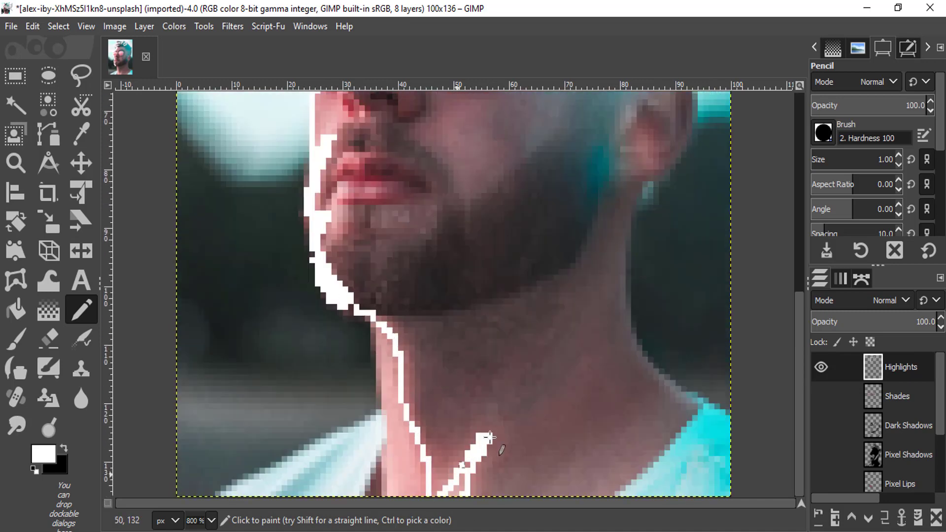
left_click_drag(374, 325, 391, 495)
key("shift+b")
left_click(404, 443)
key("n")
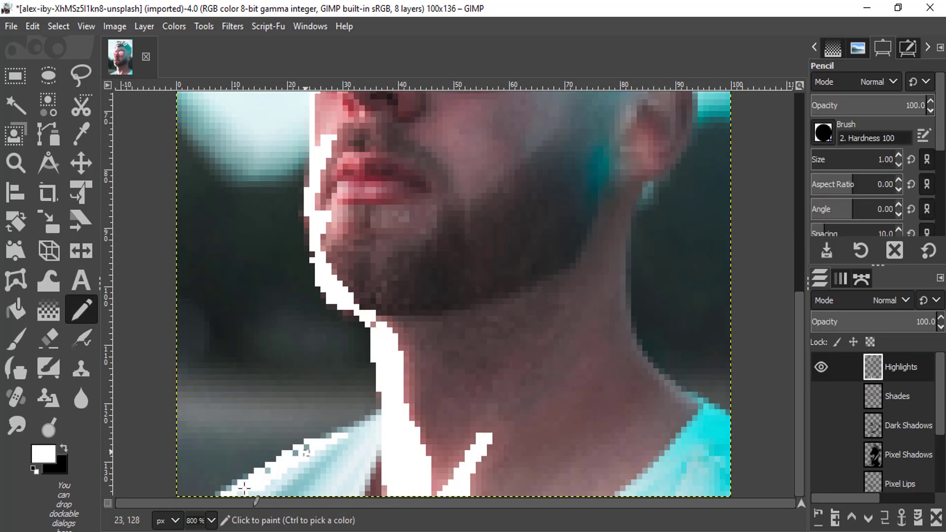
left_click_drag(325, 446, 369, 446)
Paint white highlights on the ear, along the nose bridge down to its tip, and on the nostril
scroll(670, 419, "up", 4)
mouse_move(623, 303)
left_mouse_down()
mouse_move(682, 276)
mouse_move(660, 354)
left_mouse_up()
scroll(655, 345, "up", 3)
left_click_drag(401, 285, 353, 389)
left_click_drag(399, 367, 409, 386)
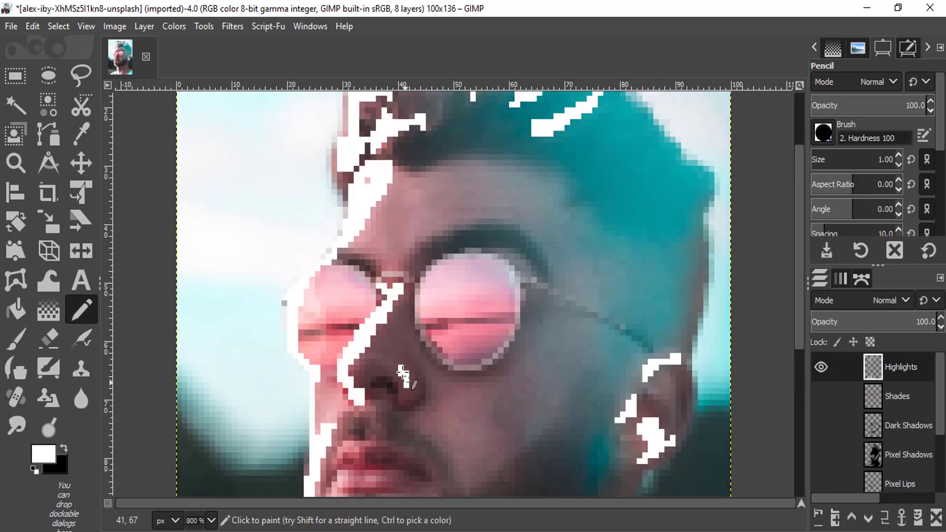
Paint white highlights on the upper and lower lips and the skin just beneath them
scroll(384, 345, "down", 4)
scroll(315, 315, "up", 1)
left_click_drag(319, 287, 386, 278)
mouse_move(370, 238)
left_mouse_down()
mouse_move(333, 244)
mouse_move(326, 263)
left_mouse_up()
Paint a thin white highlight along the right edge of the neck, from below the ear down to the shoulder
scroll(335, 268, "down", 3)
scroll(500, 315, "up", 2)
scroll(557, 389, "down", 1)
scroll(562, 391, "up", 1)
left_click_drag(628, 297, 627, 419)
scroll(628, 419, "down", 2)
left_click_drag(629, 336, 727, 418)
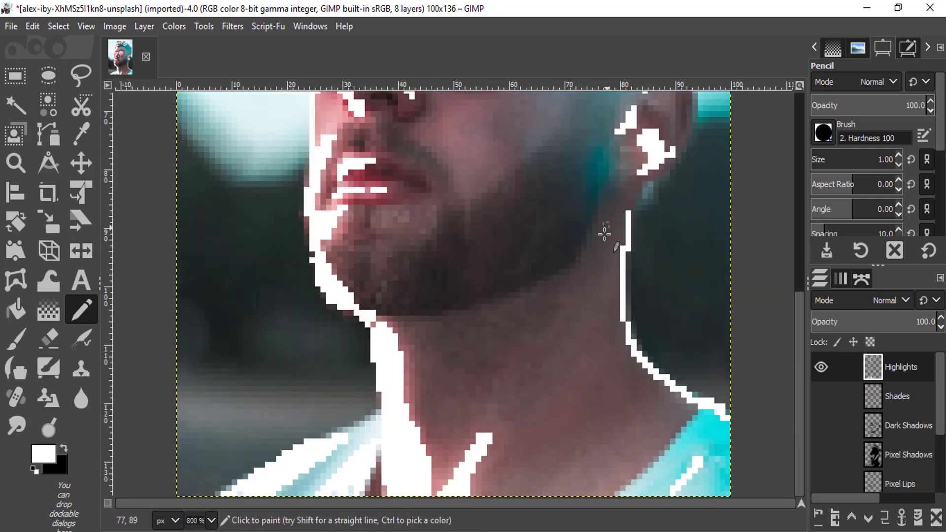
left_click_drag(627, 210, 627, 189)
Show all the hidden layers beneath Highlights again
scroll(604, 234, "down", 3)
left_click(820, 396)
left_click(821, 425)
left_click(820, 454)
scroll(819, 454, "down", 2)
scroll(905, 375, "up", 3)
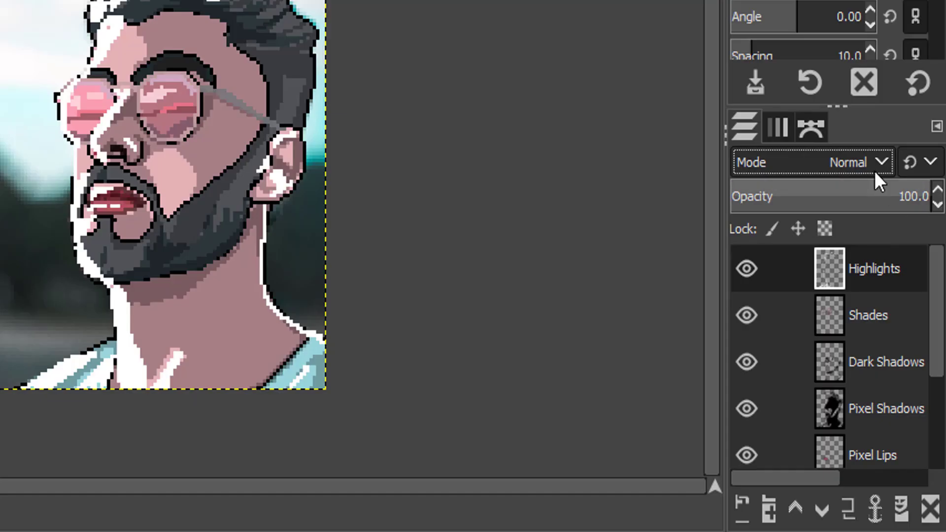
Set the Highlights layer's blend mode to Soft light and its opacity to 40.4
left_click(868, 163)
scroll(854, 397, "down", 1)
scroll(817, 490, "down", 5)
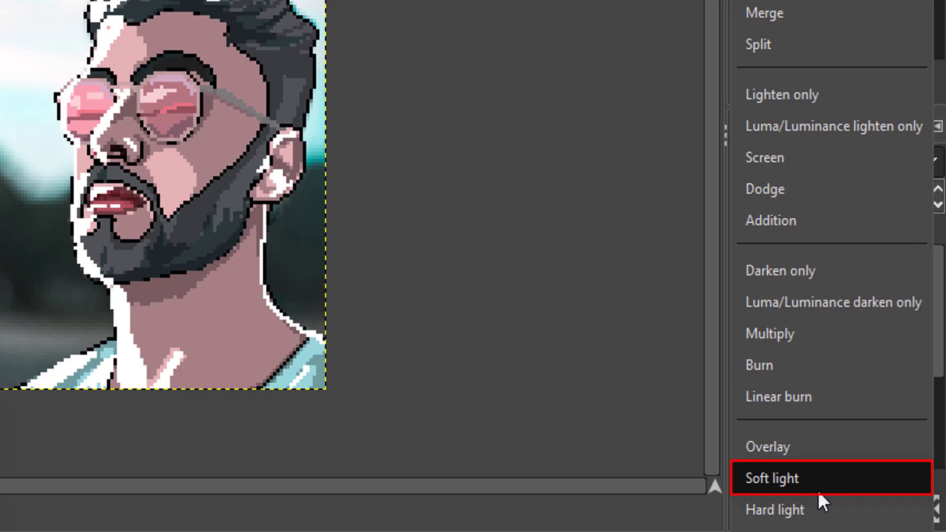
left_click(817, 487)
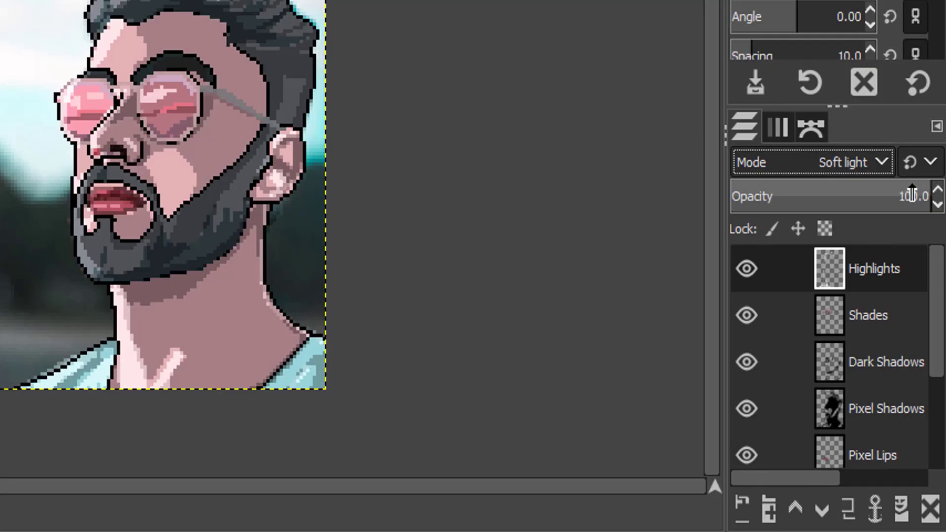
left_click_drag(916, 200, 807, 198)
double_click(939, 193)
left_click(833, 269)
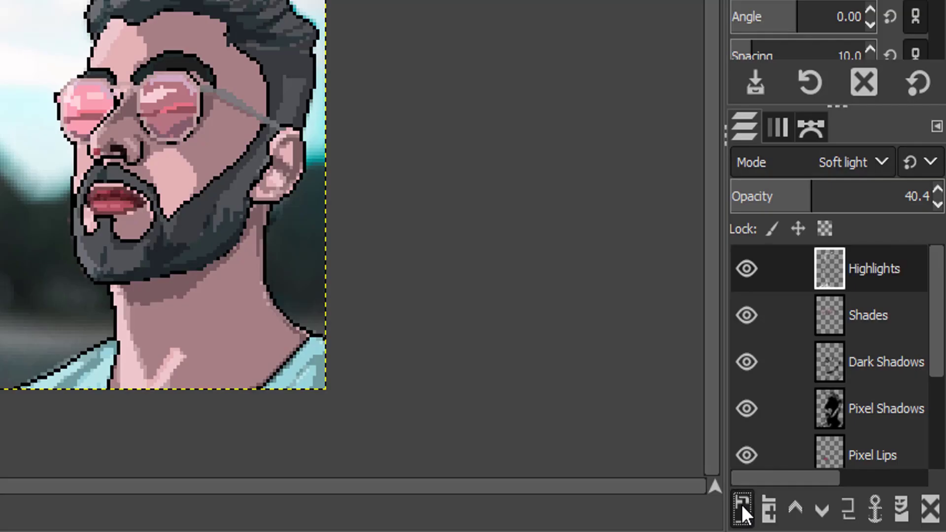
Create a new transparent layer named Highlights 2 above Highlights
left_click(741, 505)
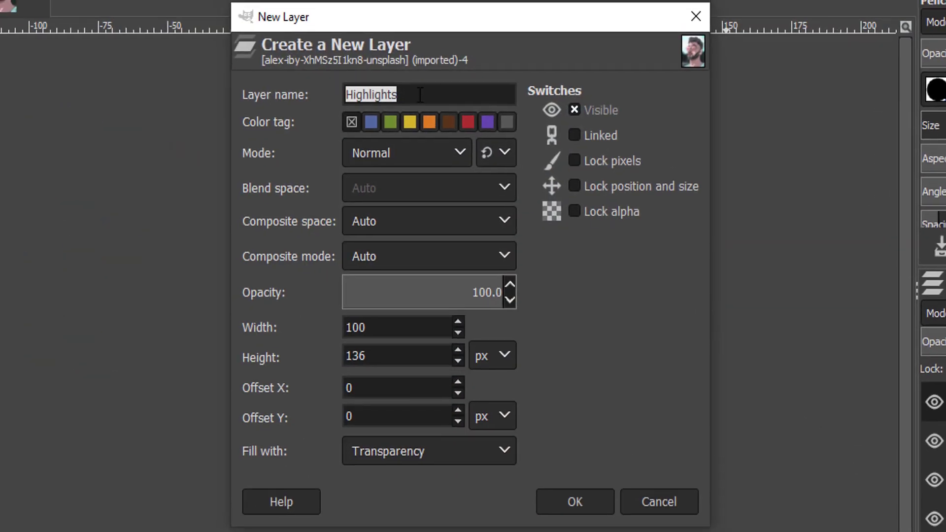
left_click(435, 94)
type("2")
left_click(567, 502)
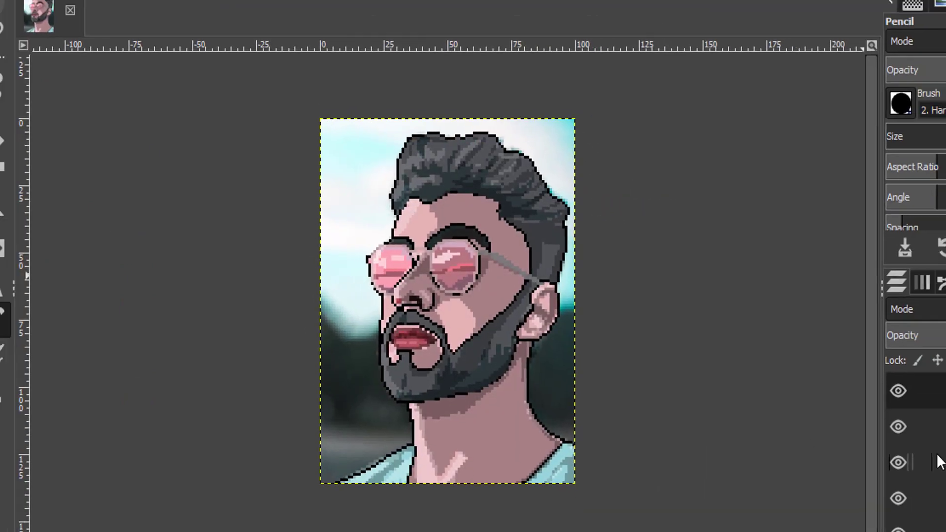
Hide every layer between Highlights 2 and the original photo, from Highlights down to Pixel Line
left_click(897, 427)
left_click(898, 462)
left_click(898, 498)
scroll(895, 506, "down", 1)
left_click(895, 506)
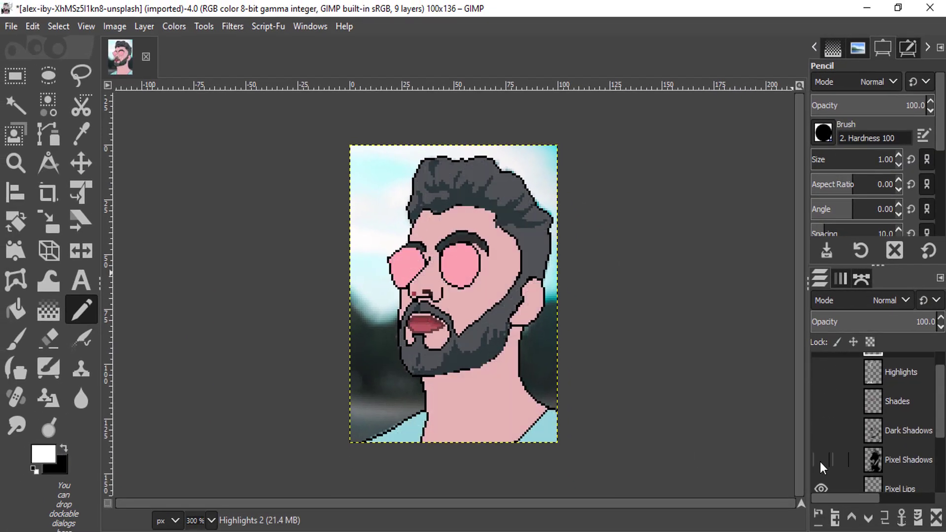
scroll(894, 506, "down", 5)
left_click(895, 507)
Paint thin white highlights along the forehead's left edge, the hair's left edge and the front hair strand
key("plus")
key("plus")
key("plus")
scroll(369, 236, "up", 2)
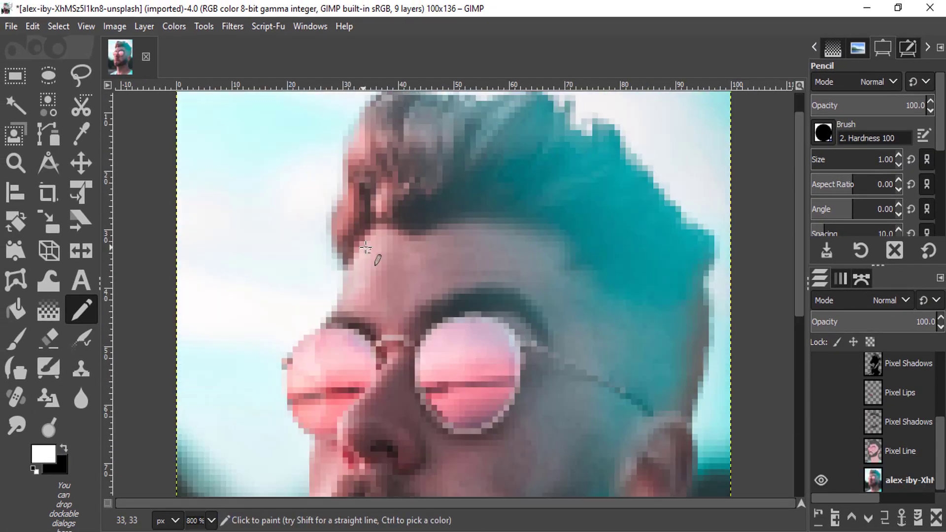
left_click_drag(362, 244, 338, 308)
mouse_move(339, 238)
left_mouse_down()
mouse_move(345, 161)
mouse_move(356, 154)
mouse_move(339, 236)
left_mouse_up()
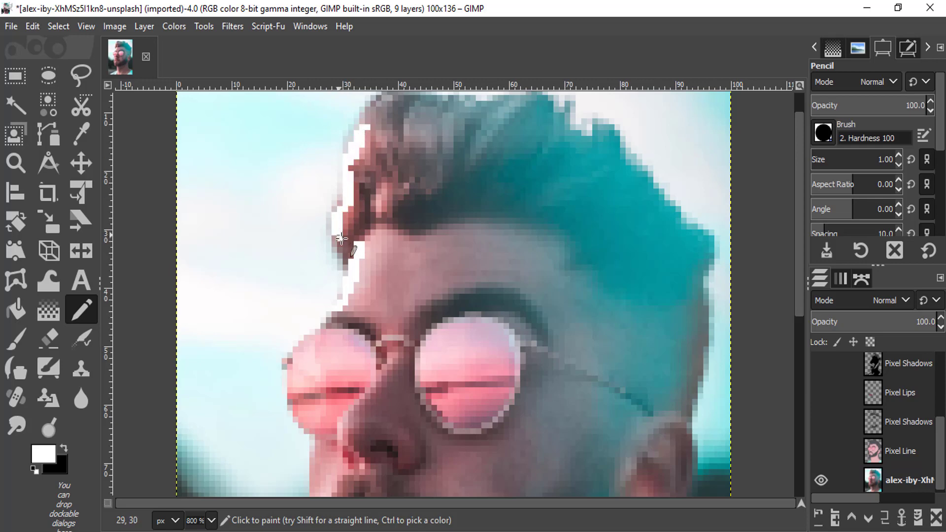
left_click_drag(387, 186, 378, 206)
Paint a thin white highlight down the nose's left edge and small highlights on the lower lip
scroll(364, 232, "down", 2)
left_click(391, 259)
left_click_drag(391, 259, 344, 329)
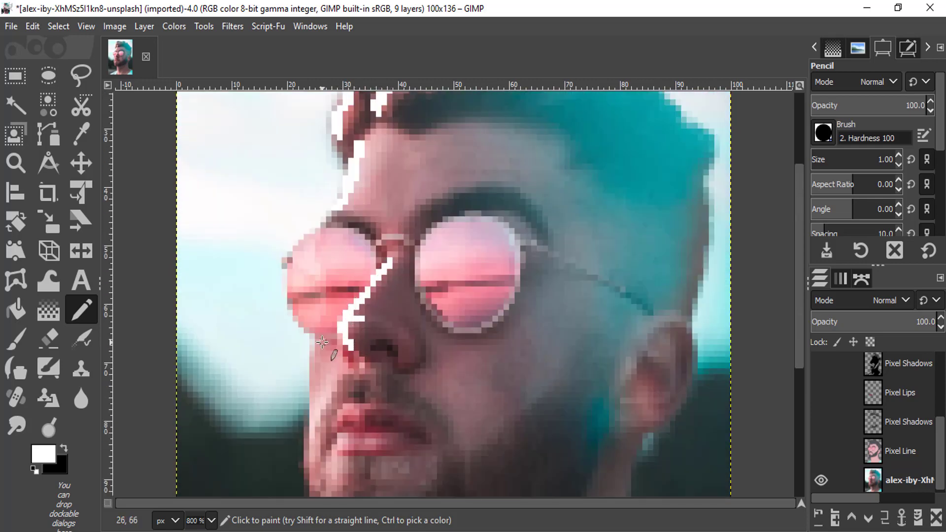
scroll(320, 349, "down", 2)
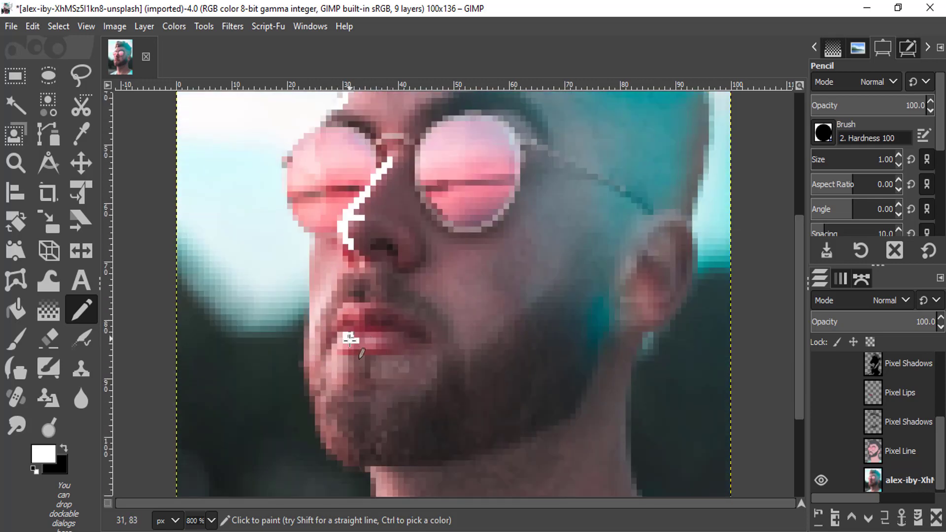
Paint white highlights on the left neck edge and shirt, and on the glasses' hinge beside the right lens
scroll(375, 339, "down", 3)
mouse_move(375, 319)
left_mouse_down()
mouse_move(384, 400)
mouse_move(231, 493)
mouse_move(297, 446)
left_mouse_up()
mouse_move(368, 433)
left_mouse_down()
mouse_move(341, 492)
mouse_move(355, 478)
left_mouse_up()
scroll(355, 478, "up", 6)
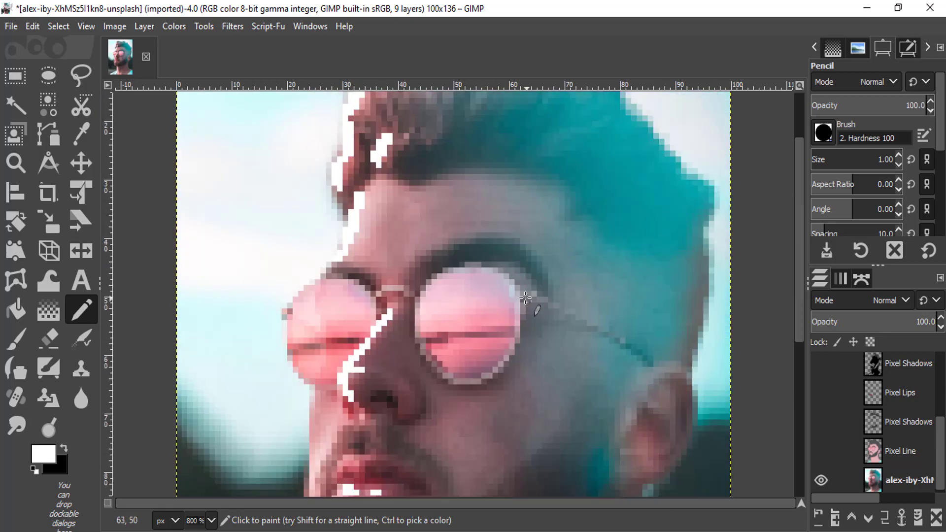
left_click_drag(521, 294, 538, 296)
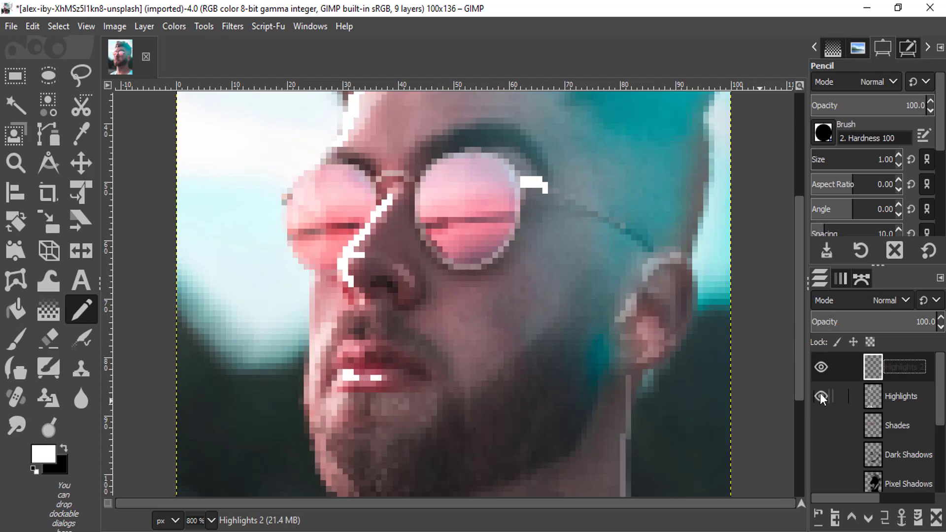
Show the hidden layers again and set Highlights 2 to Soft light mode at 75.3 opacity
left_click_drag(820, 392, 823, 465)
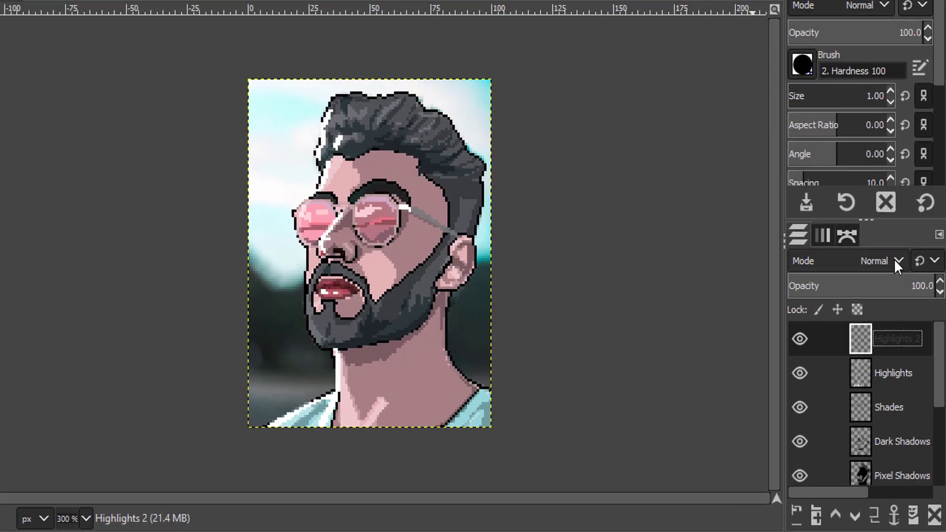
left_click(900, 298)
mouse_move(870, 530)
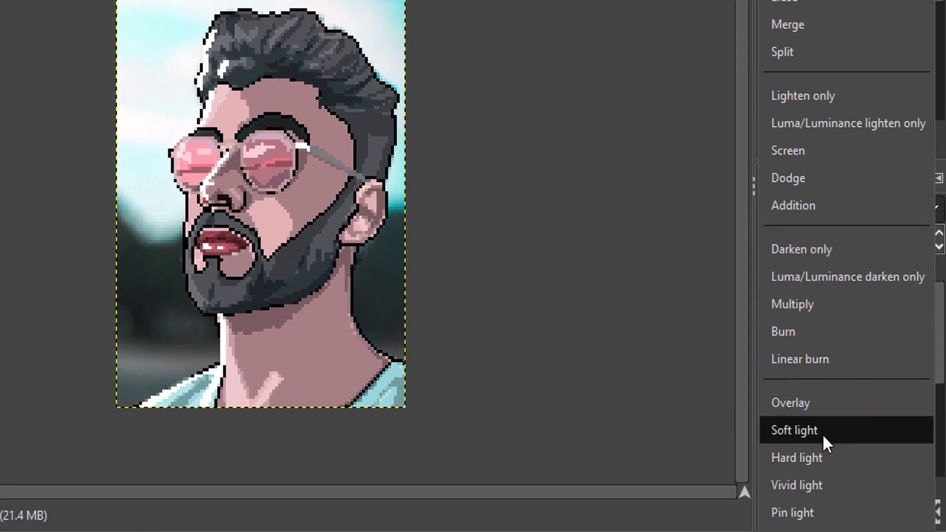
left_click(822, 434)
left_click_drag(933, 238, 877, 240)
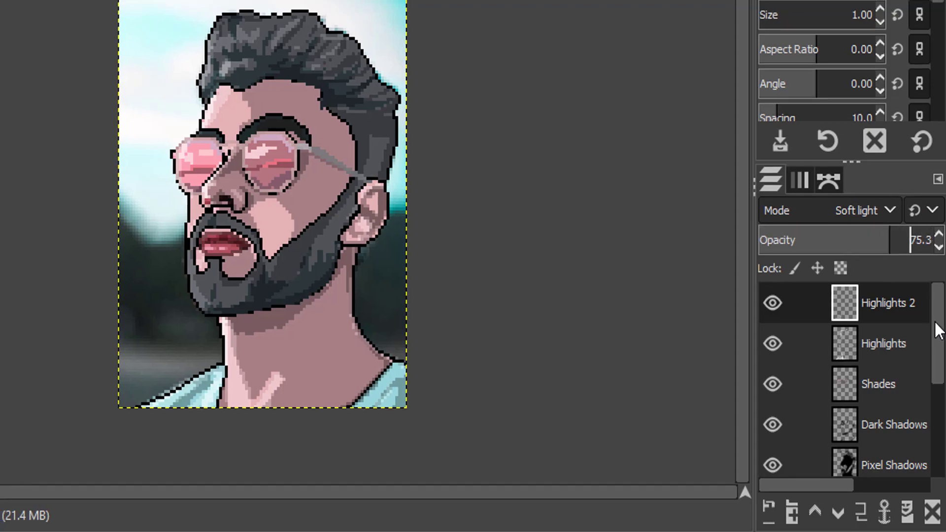
Hide the original photo layer, select the topmost layer and create a new layer from the visible artwork
left_click_drag(935, 324, 938, 376)
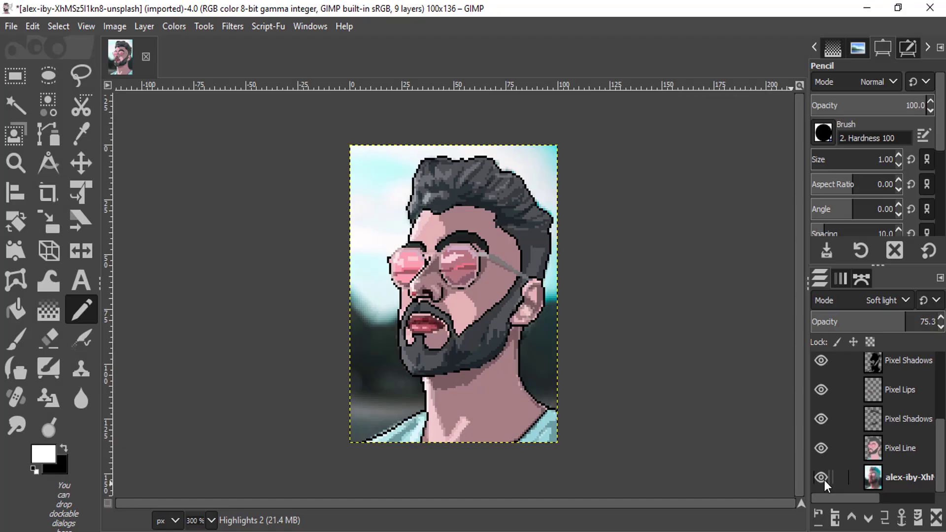
left_click(821, 477)
scroll(901, 444, "up", 5)
left_click(911, 366)
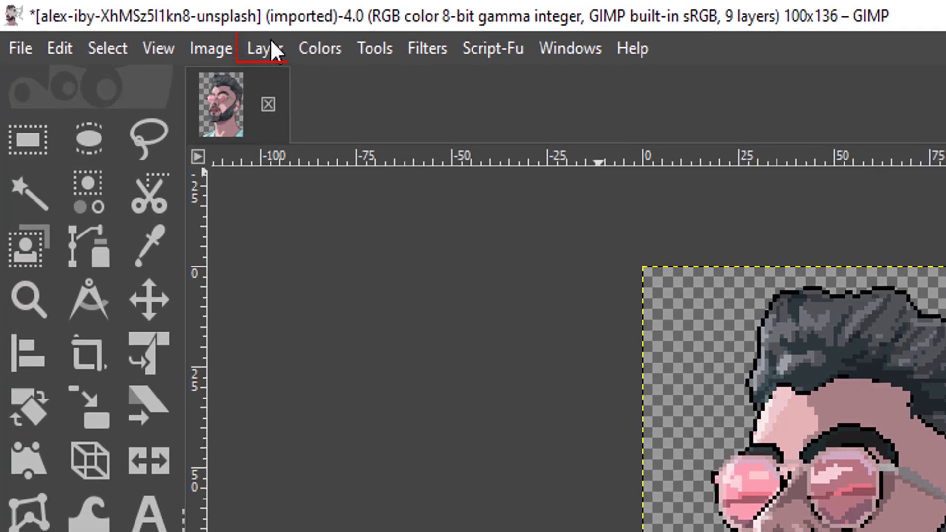
left_click(147, 24)
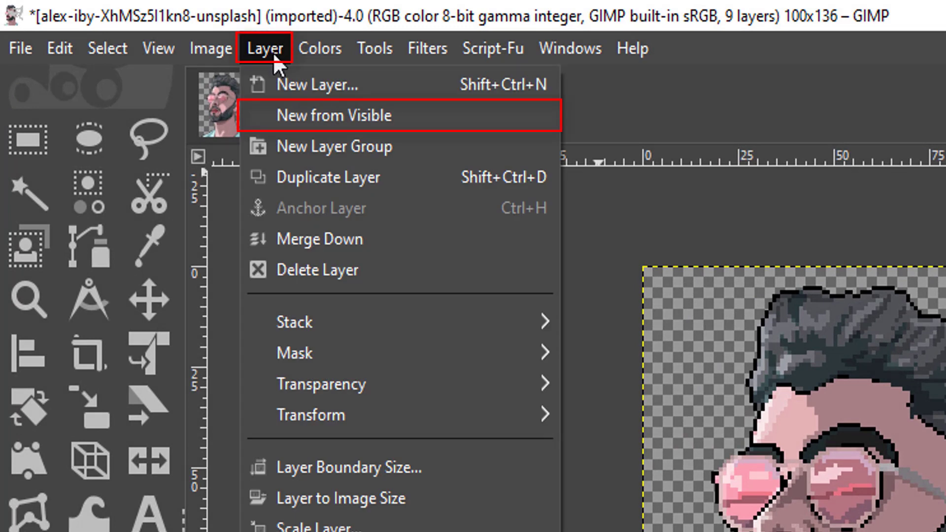
left_click(349, 121)
Hide all individual artwork layers from Highlights 2 down to Pixel Line and show the original photo layer again
left_click(822, 396)
left_click(821, 426)
left_click(821, 454)
left_click(820, 483)
scroll(820, 478, "down", 2)
left_click(820, 465)
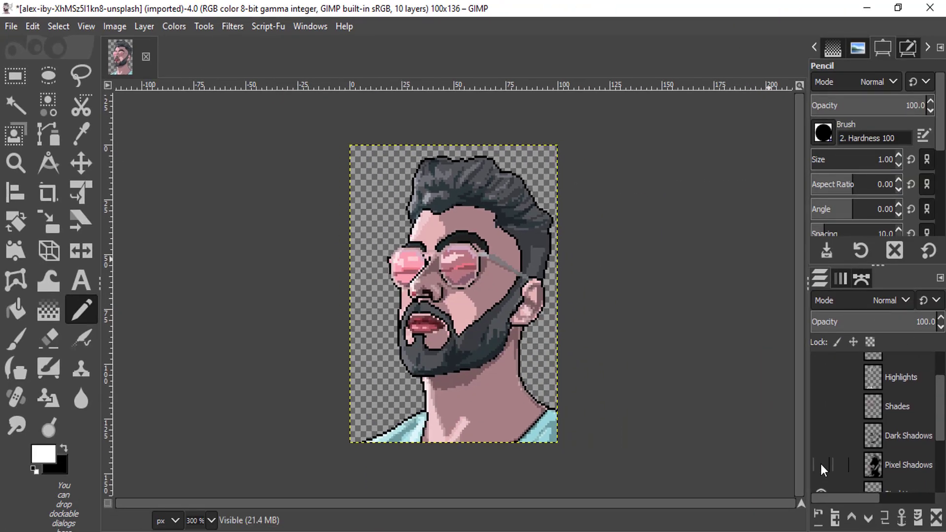
scroll(821, 464, "down", 5)
left_click(820, 389)
left_click(820, 418)
left_click(821, 447)
left_click(821, 475)
scroll(862, 451, "up", 7)
scroll(872, 449, "down", 3)
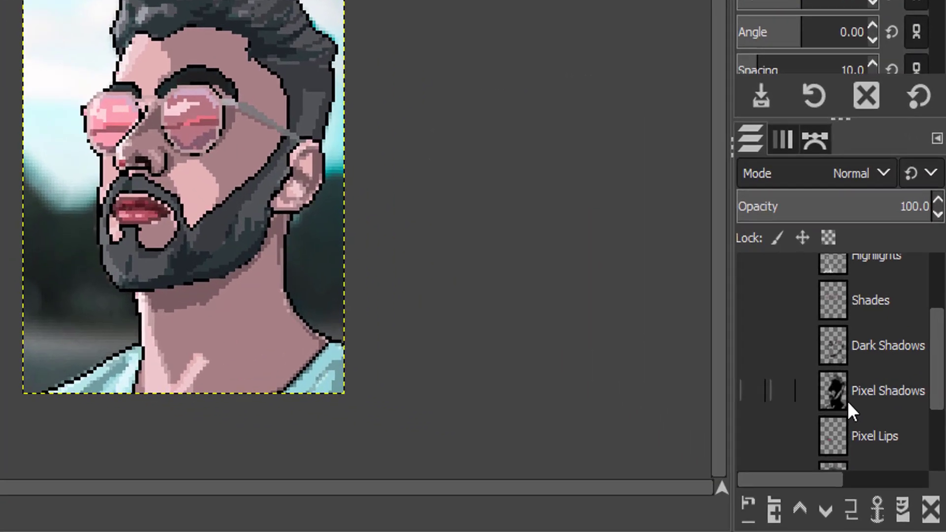
Add a transparent 100 x 136 px layer named Background directly above the original photo layer
scroll(850, 424, "down", 3)
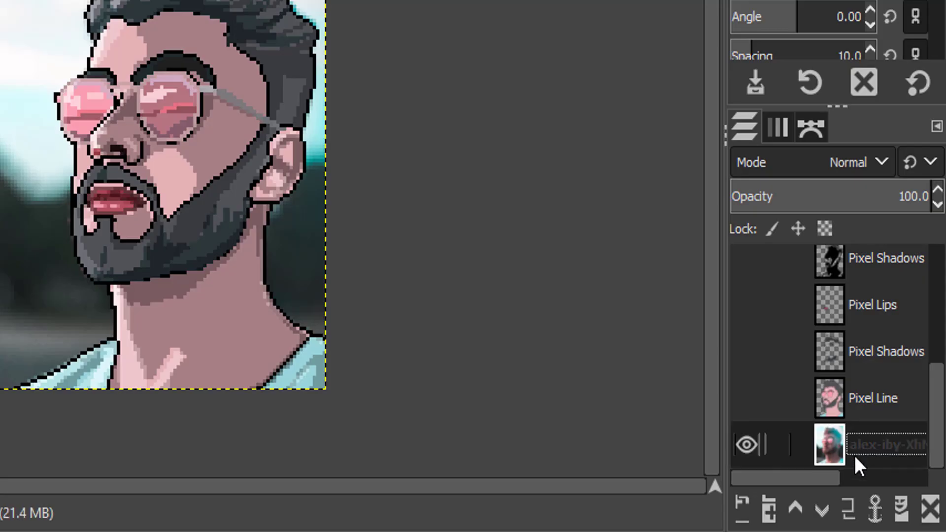
left_click(854, 456)
left_click(744, 502)
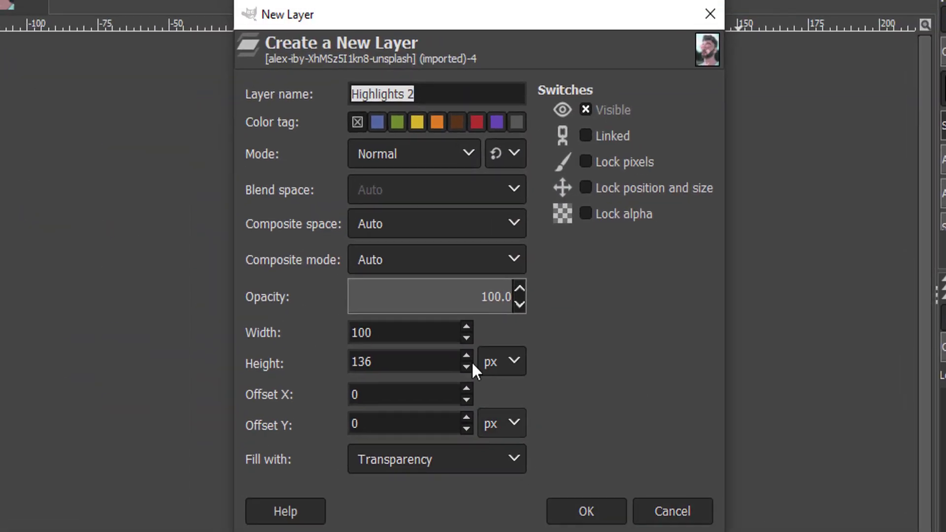
type("Background")
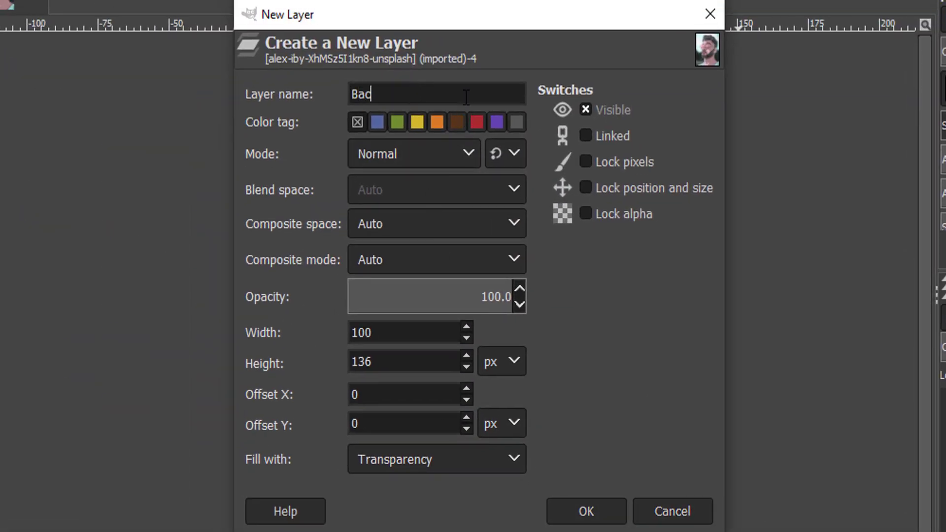
left_click(586, 510)
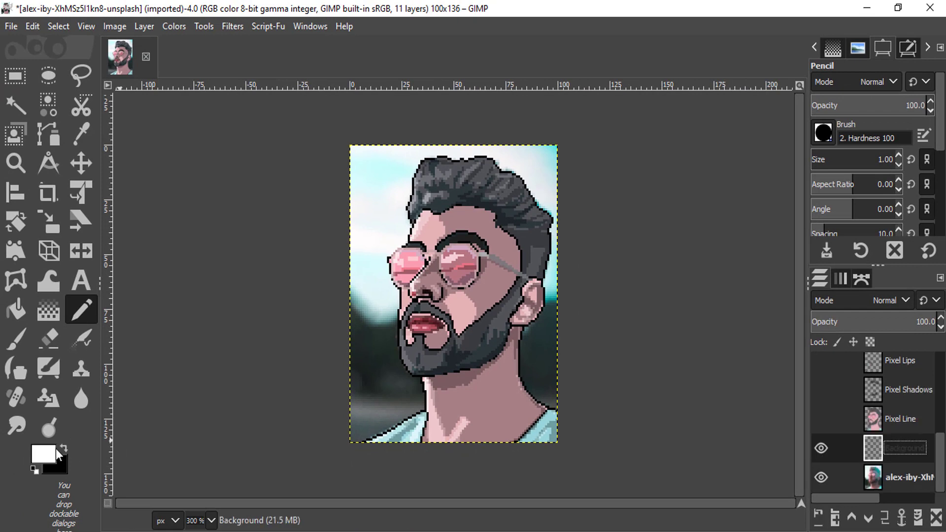
Pick dark green 22302c from the photo's backdrop and fill the dark areas on both sides of the beard and neck
left_click(43, 453)
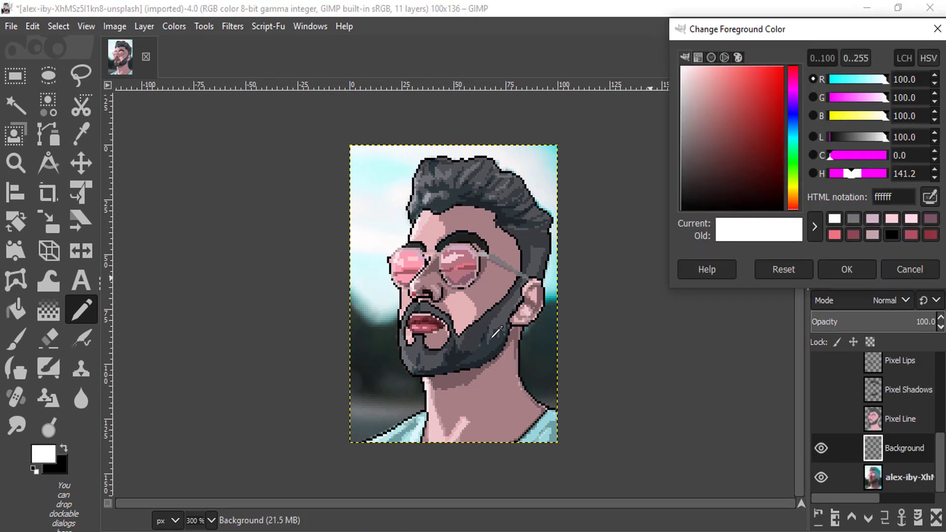
left_click(388, 331)
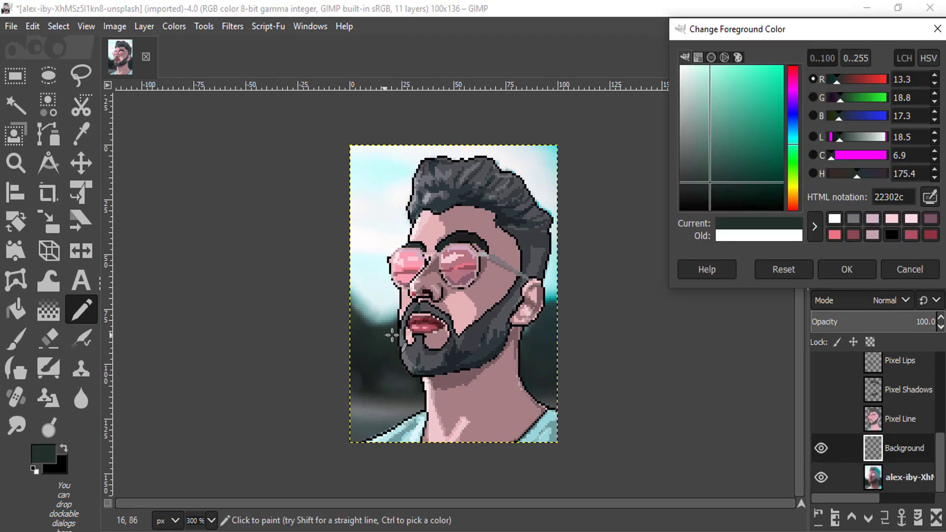
left_click(848, 269)
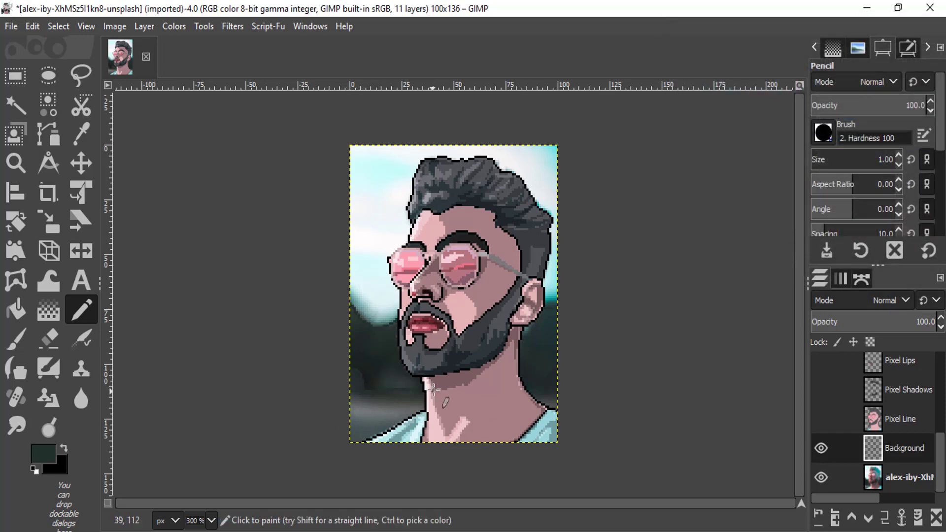
key("shift+b")
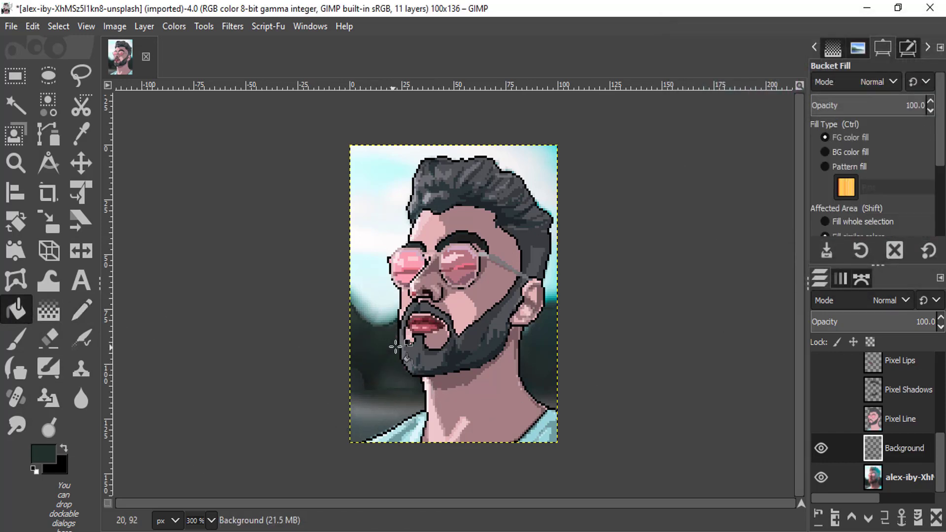
scroll(397, 384, "up", 2, "ctrl")
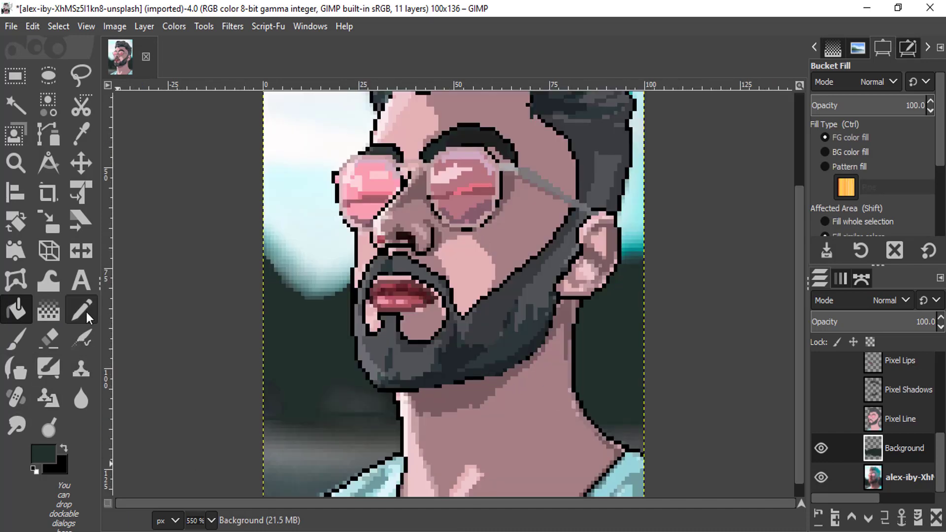
Pick the dark gray-green 343d3c and color the rounded shapes along the dark backdrop's lower edge beside the neck
left_click(34, 450)
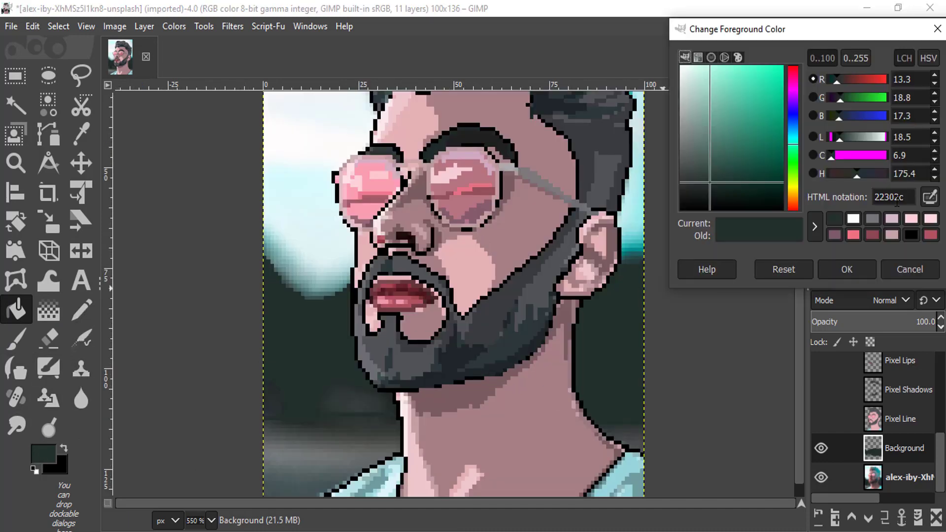
left_click(364, 393)
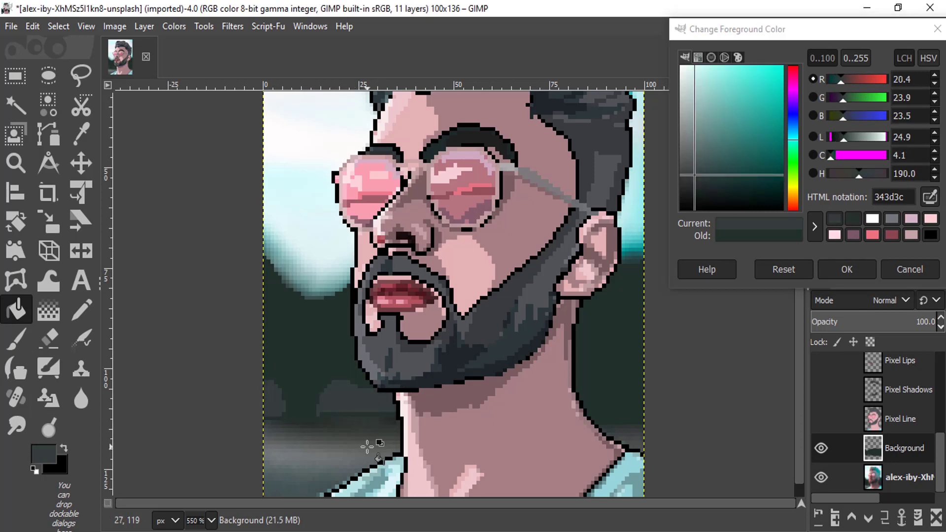
scroll(367, 446, "down", 1)
Pick gray 707878 from the photo and fill the light horizontal band beside the left shoulder
left_click(81, 309)
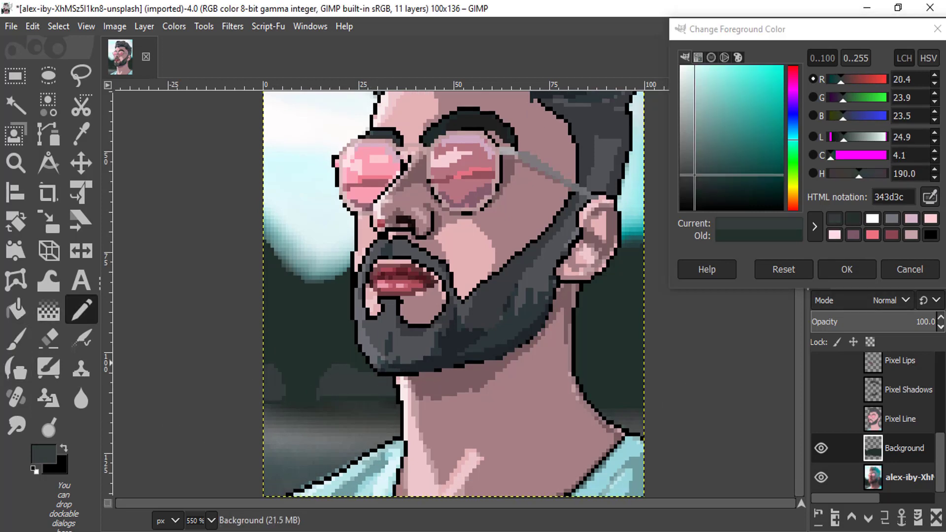
left_click(302, 430)
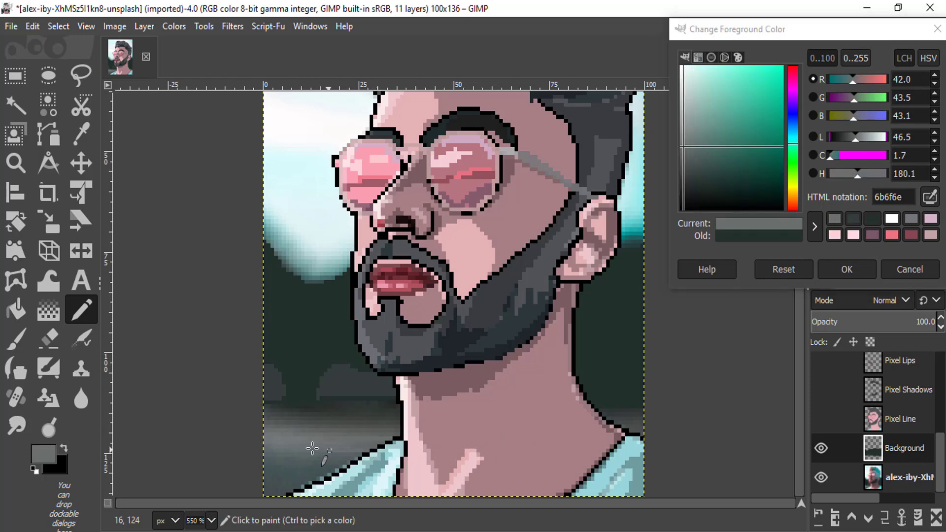
left_click(221, 445)
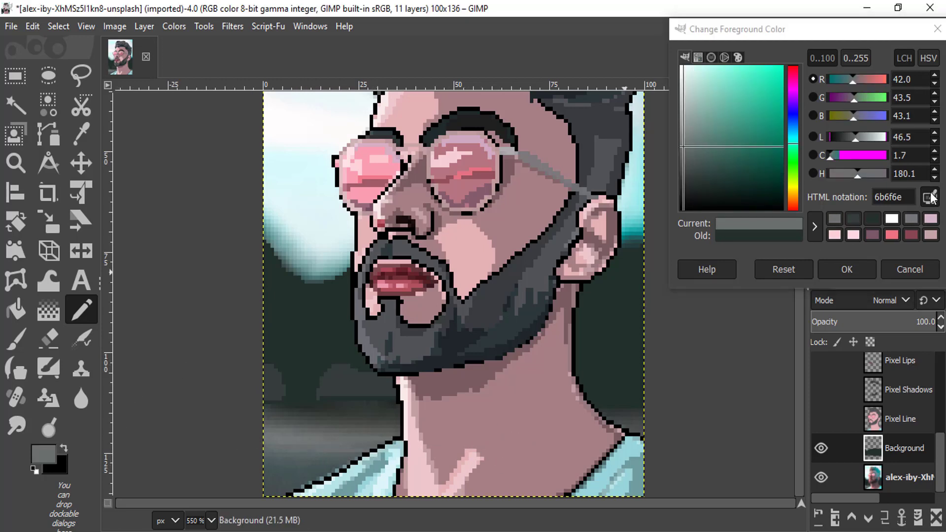
left_click(929, 197)
left_click(299, 438)
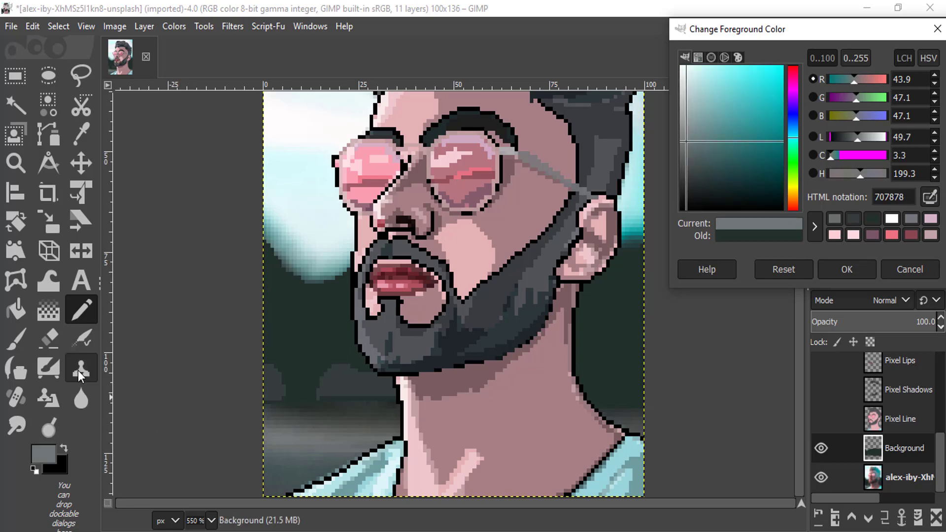
left_click(16, 309)
left_click(307, 444)
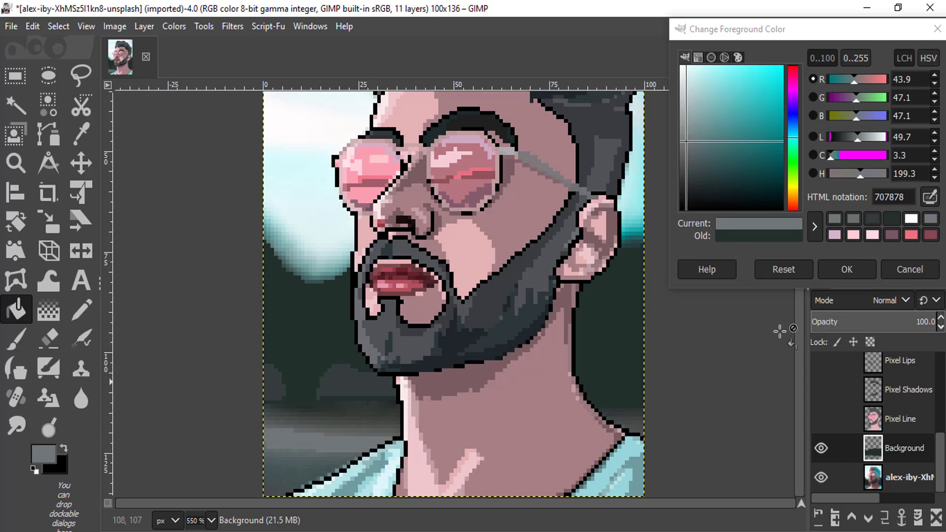
Fill the backdrop band above the light gray one with 474948 and the strip beneath it beside the shirt with 485858
left_click(81, 309)
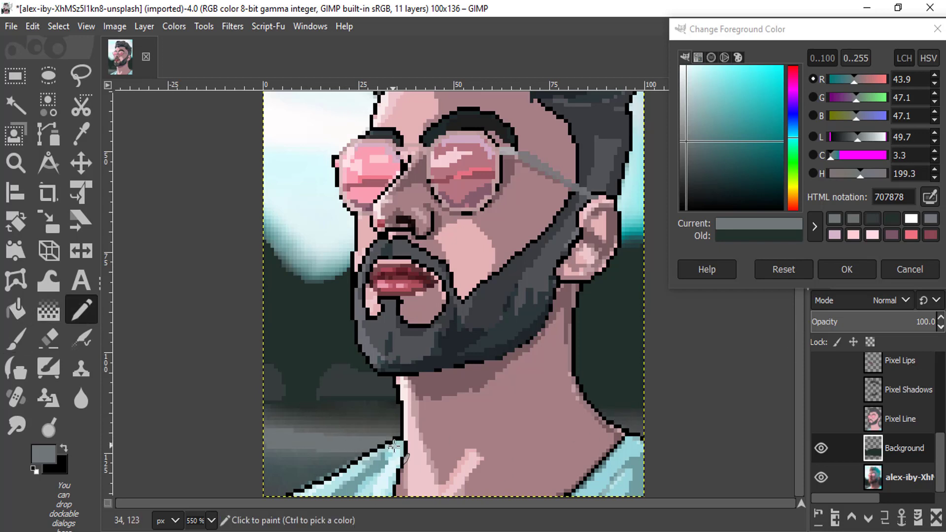
left_click(930, 197)
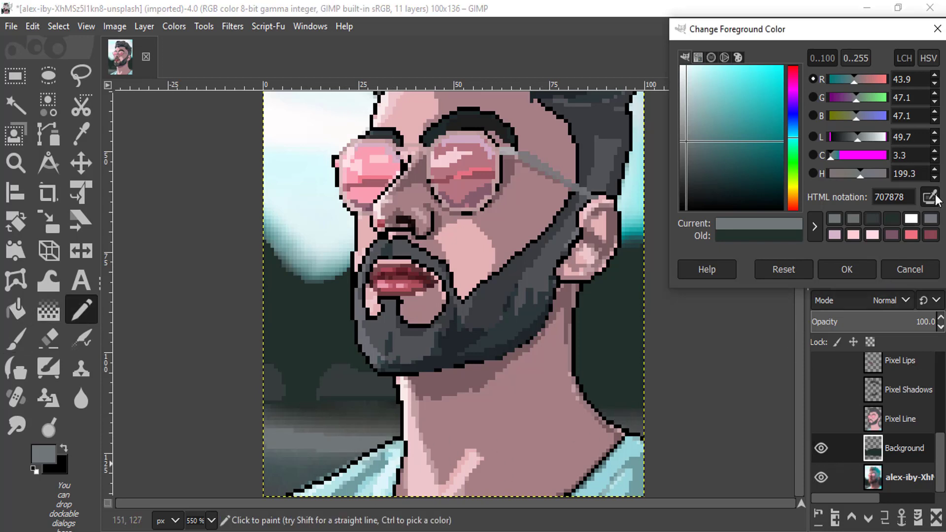
left_click(636, 421)
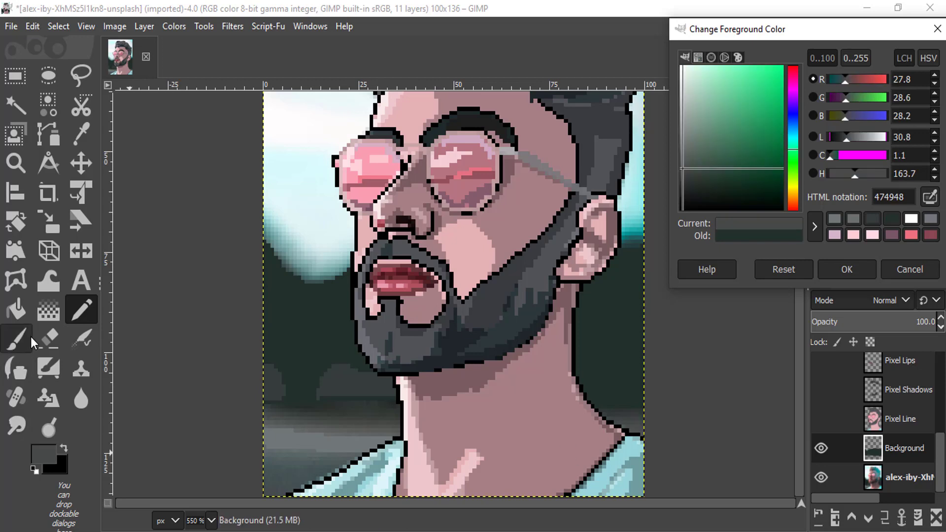
left_click(18, 313)
left_click(328, 423)
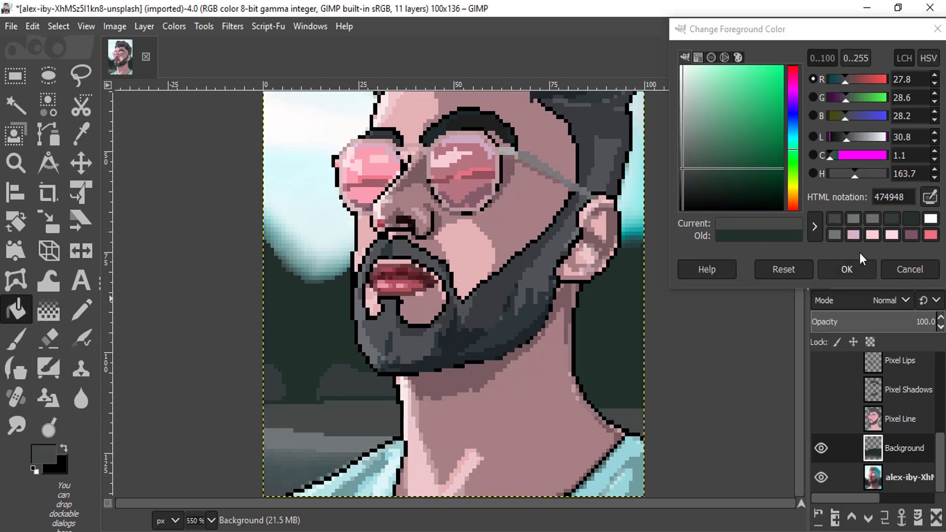
left_click(928, 203)
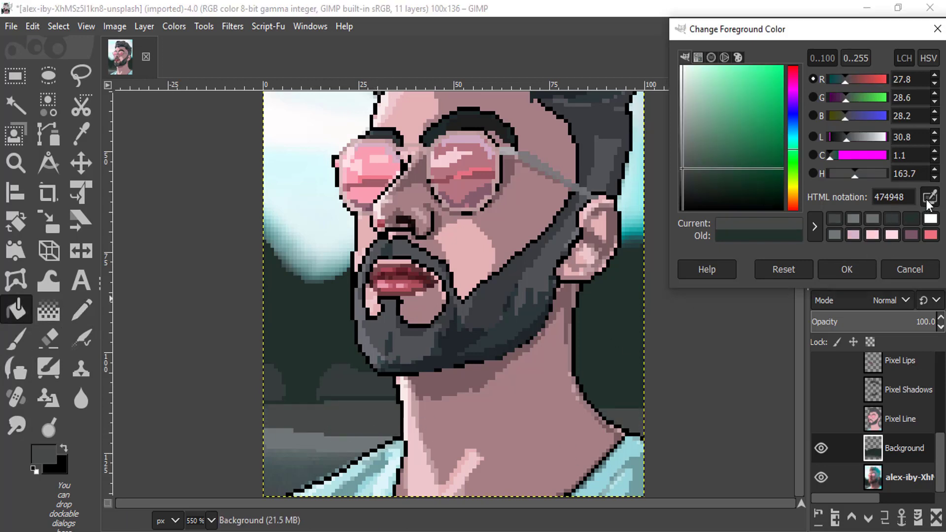
left_click(299, 460)
Outline the sky's white cloud areas with the Pencil in off-white fdfbfc and fill them with the same color
scroll(306, 468, "up", 5)
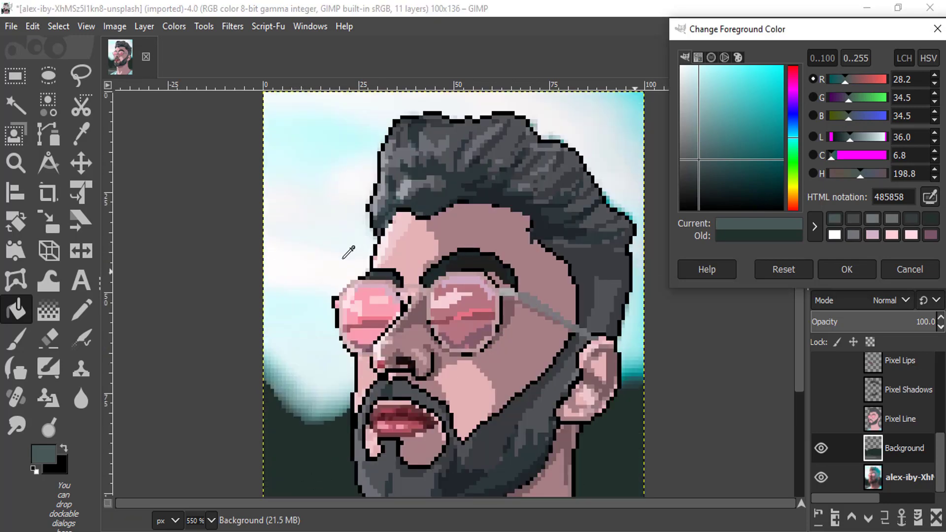
left_click(338, 264)
left_click(77, 307)
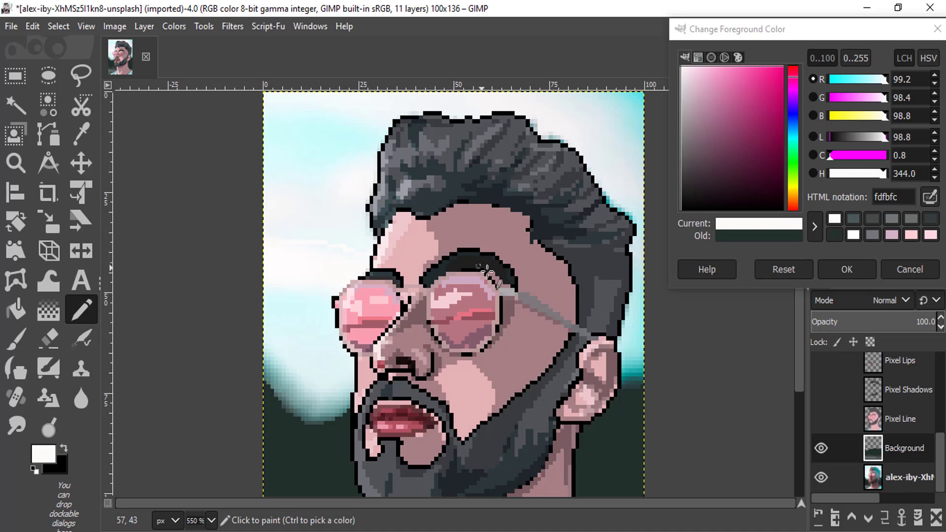
mouse_move(345, 288)
left_mouse_down()
mouse_move(274, 287)
mouse_move(217, 270)
left_mouse_up()
left_click_drag(265, 178, 418, 153)
left_click_drag(265, 222, 374, 219)
left_click_drag(645, 161, 575, 94)
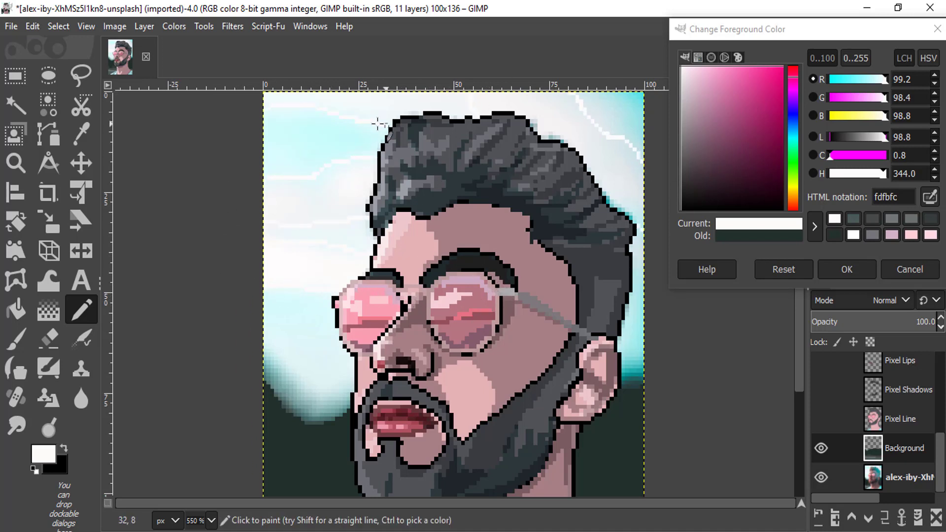
key("shift+b")
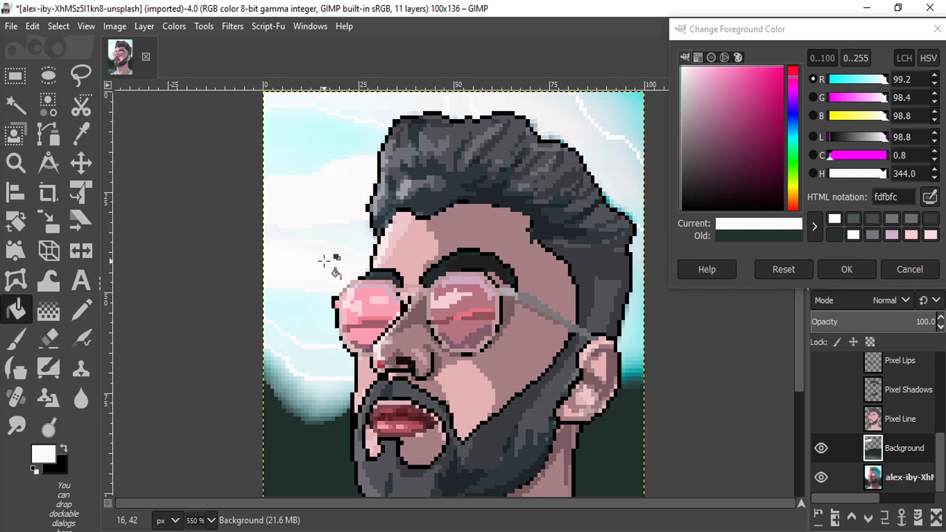
left_click(638, 170)
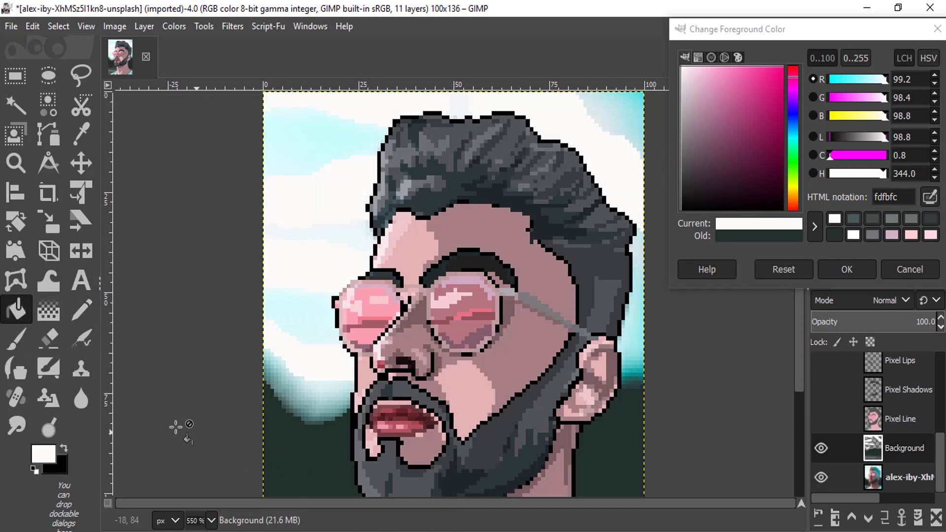
Pick teal 1eabad, outline the sky's lower edge above the dark backdrop and fill the band with it
left_click(43, 453)
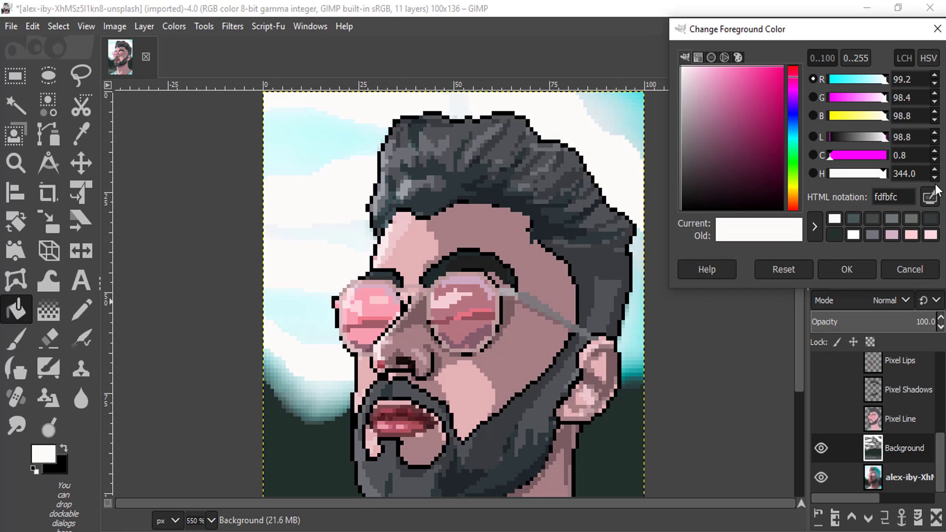
left_click(640, 367, "ctrl")
key("n")
left_click_drag(347, 401, 266, 362)
left_click(16, 310)
left_click(277, 399)
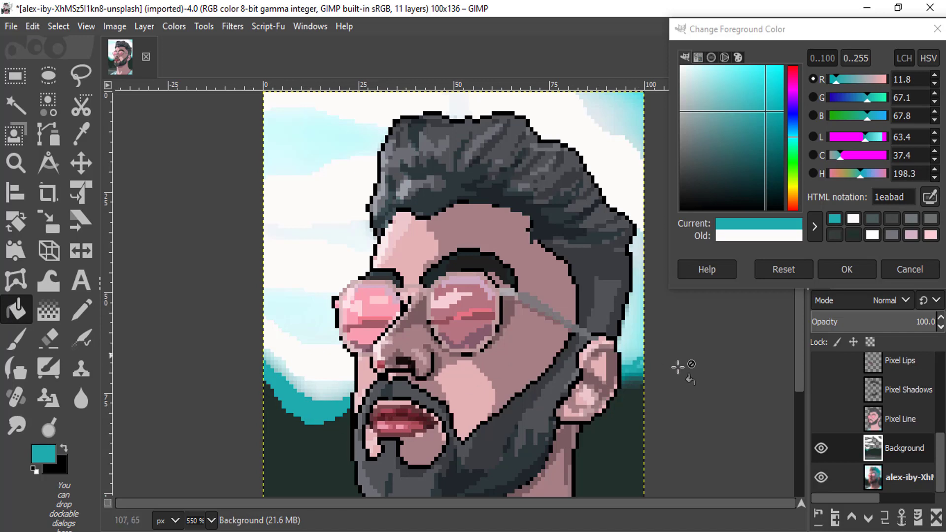
Set the foreground color to light blue aceced and fill the remaining blue sky areas between the white clouds with it
left_click(715, 79)
left_click(81, 310)
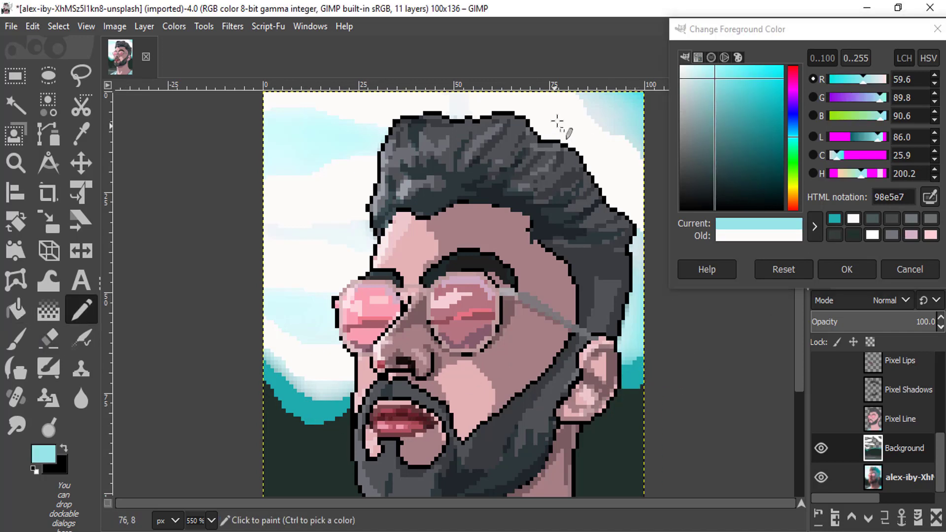
key("shift+b")
left_click(707, 75)
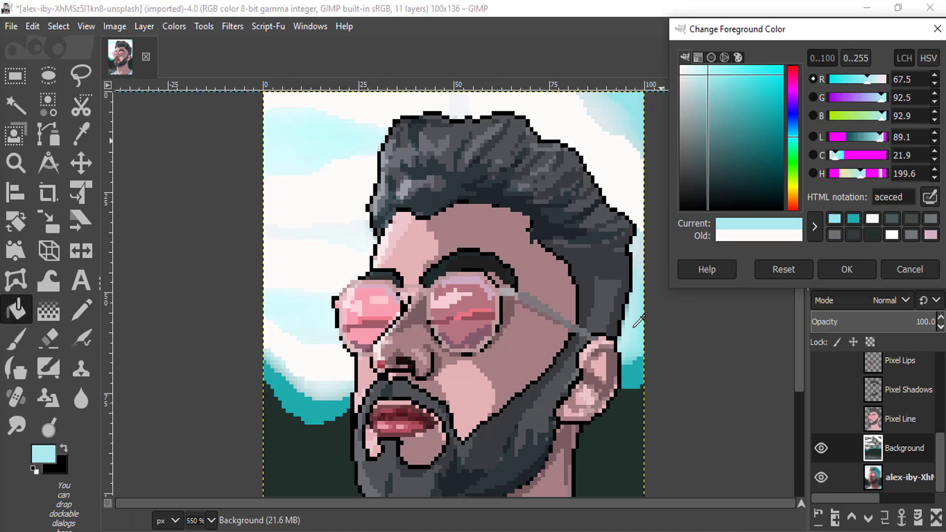
left_click(612, 105)
key("minus")
key("minus")
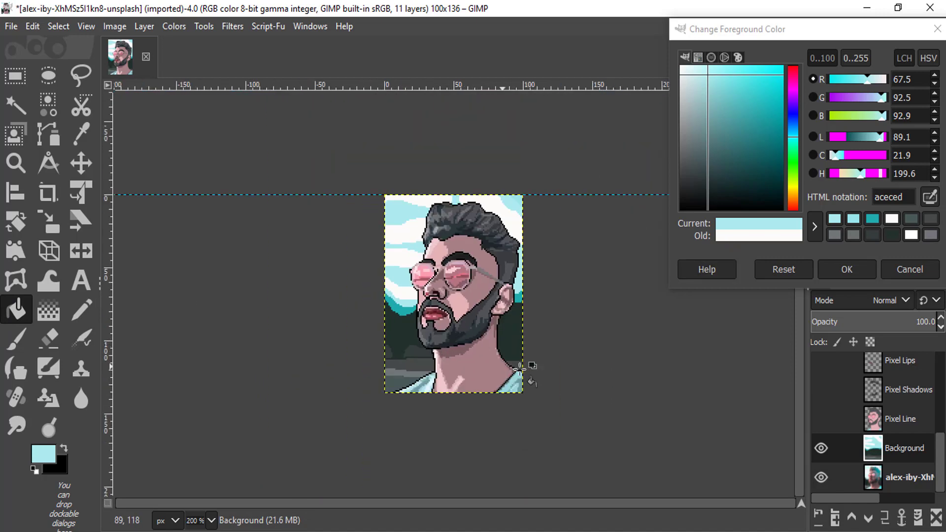
Hide the original photo layer at the bottom of the stack and duplicate the Visible layer
left_click(823, 480)
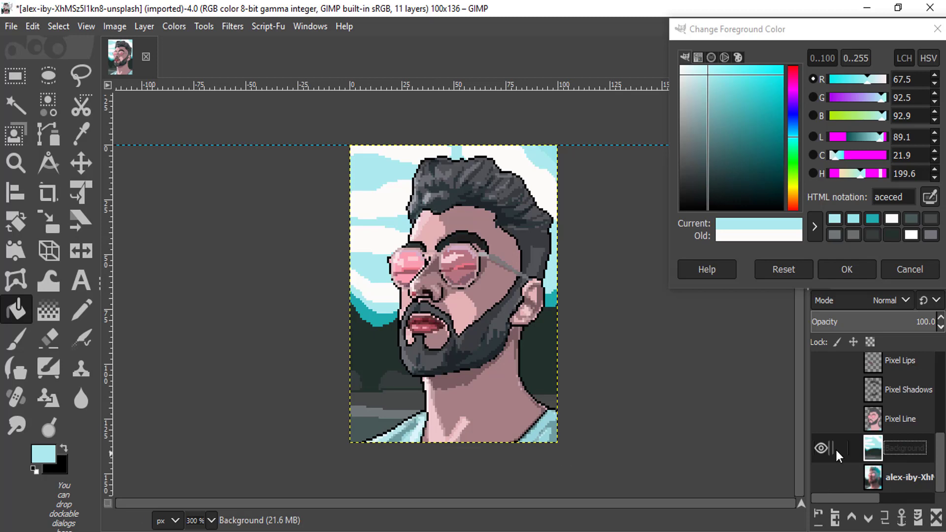
scroll(911, 449, "up", 5)
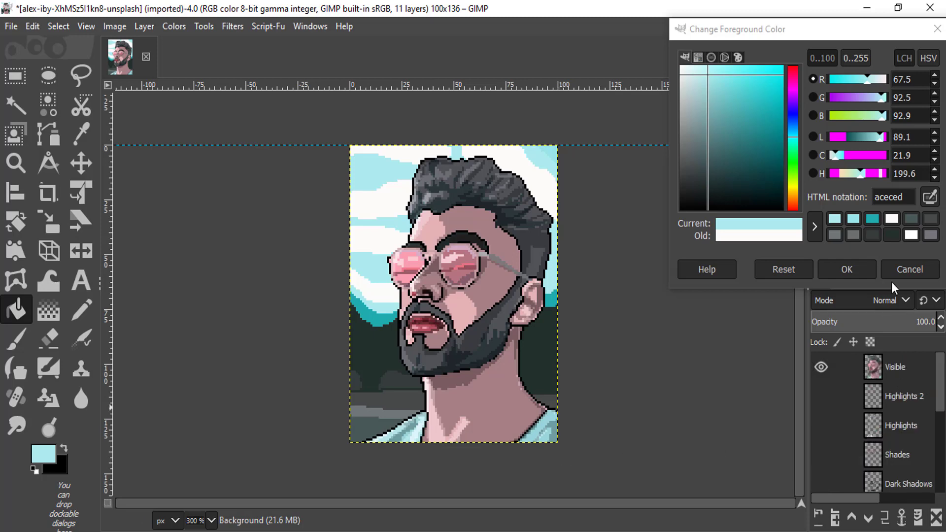
left_click(910, 270)
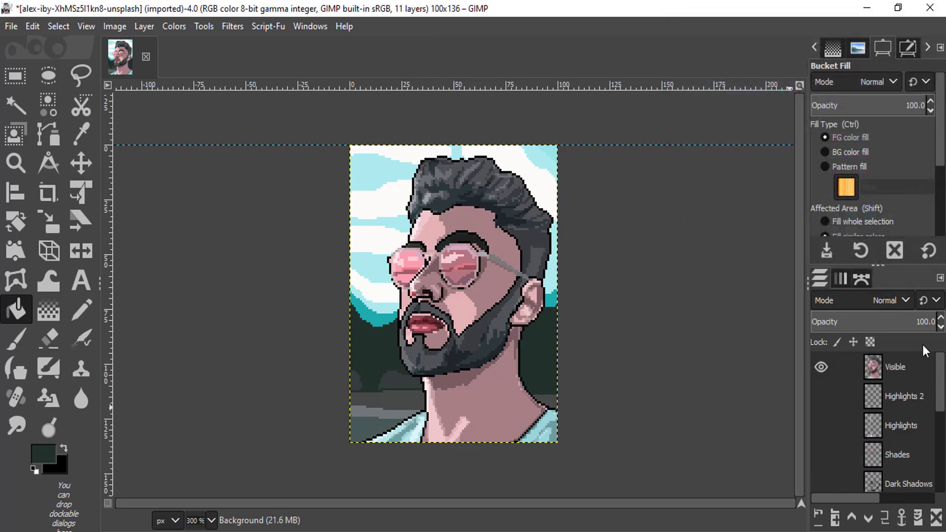
left_click(907, 368)
left_click(885, 518)
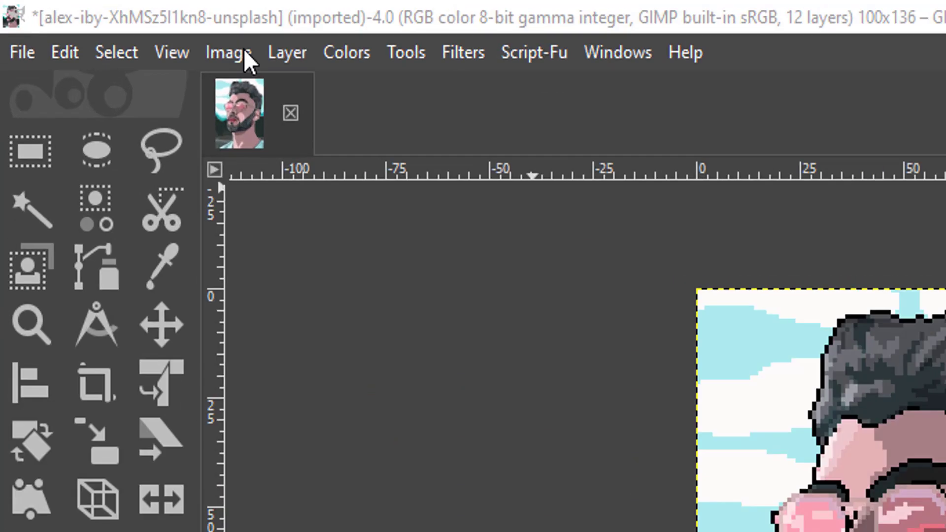
Scale the whole image to a height of 2160 px with linked proportions and interpolation set to None
left_click(124, 26)
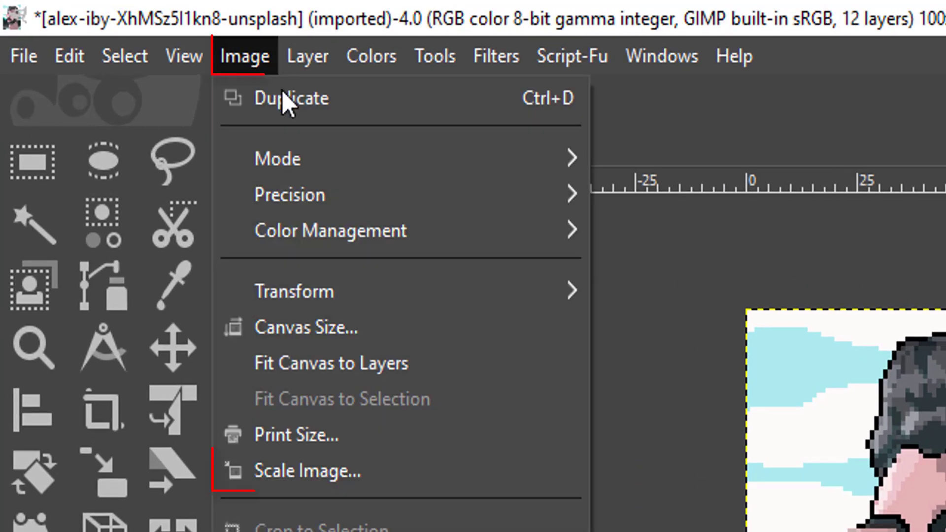
left_click(288, 472)
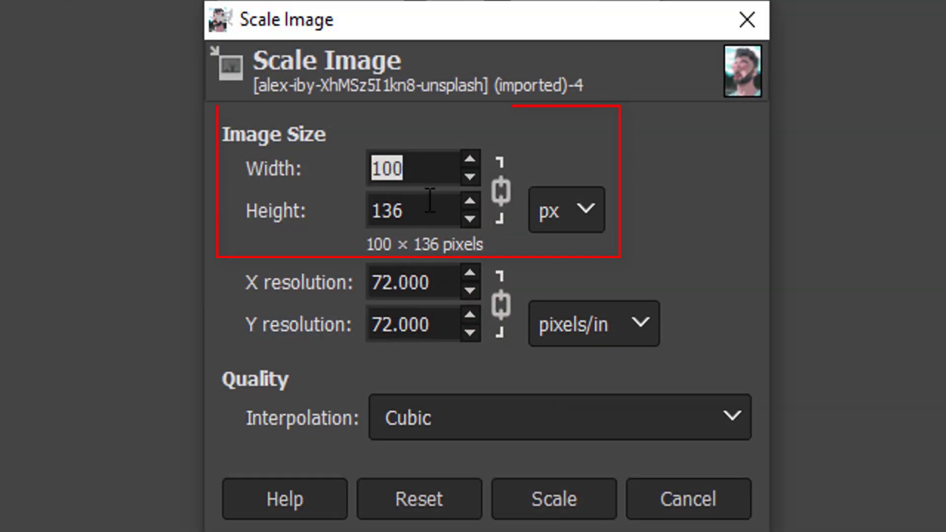
key("Tab")
type("216")
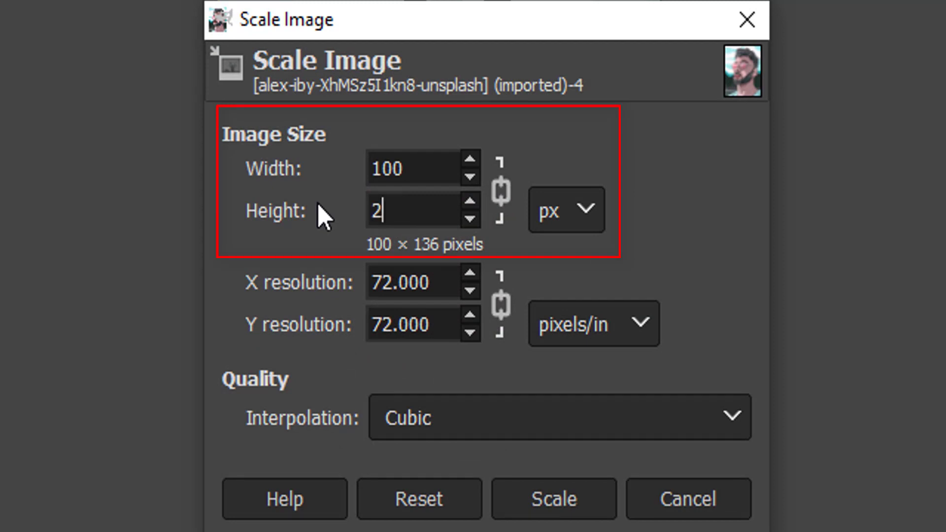
type("0")
left_click(429, 154)
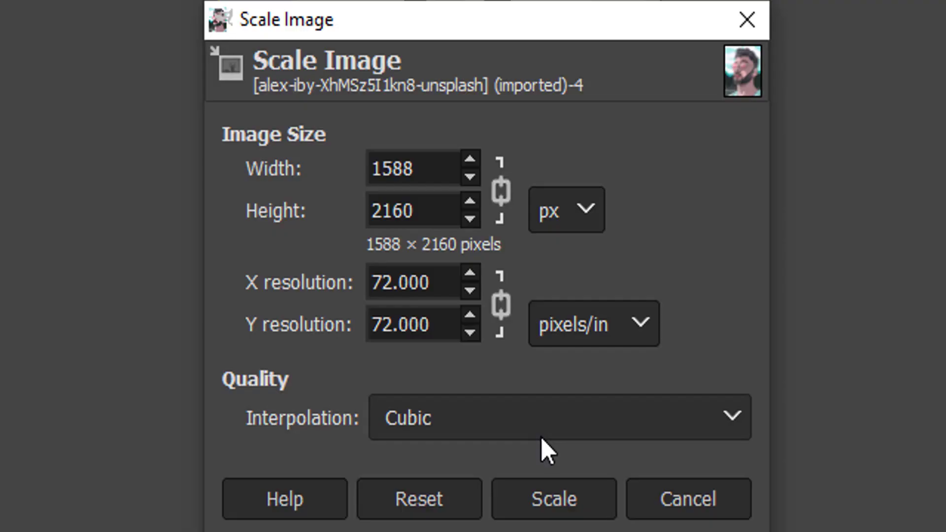
left_click(531, 422)
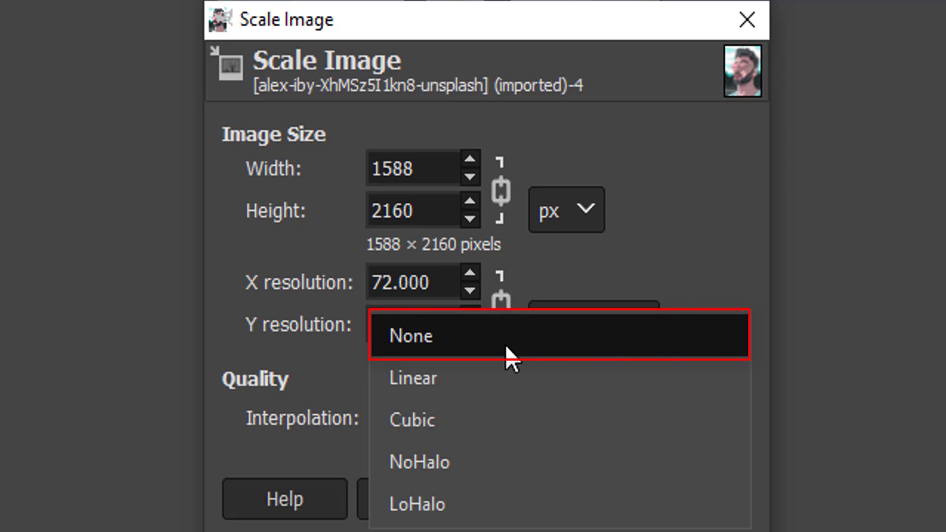
left_click(507, 351)
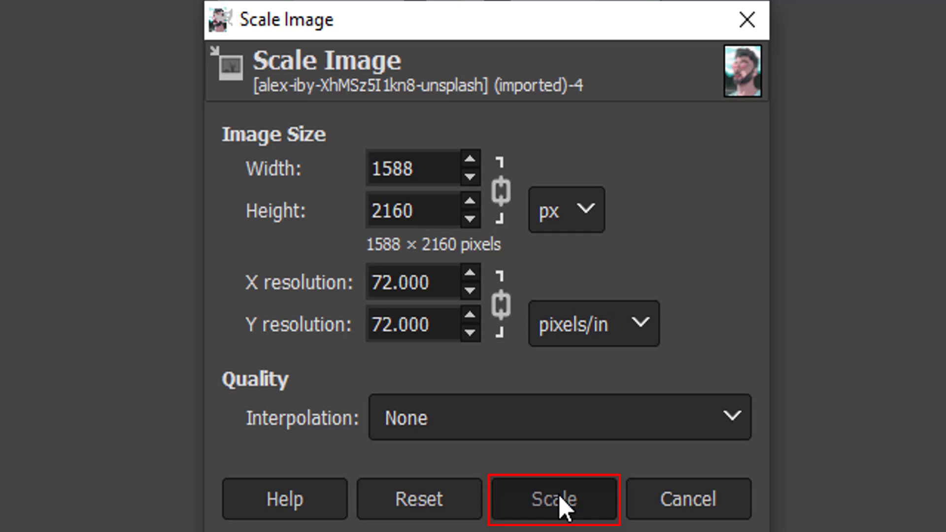
left_click(558, 495)
left_click(593, 428)
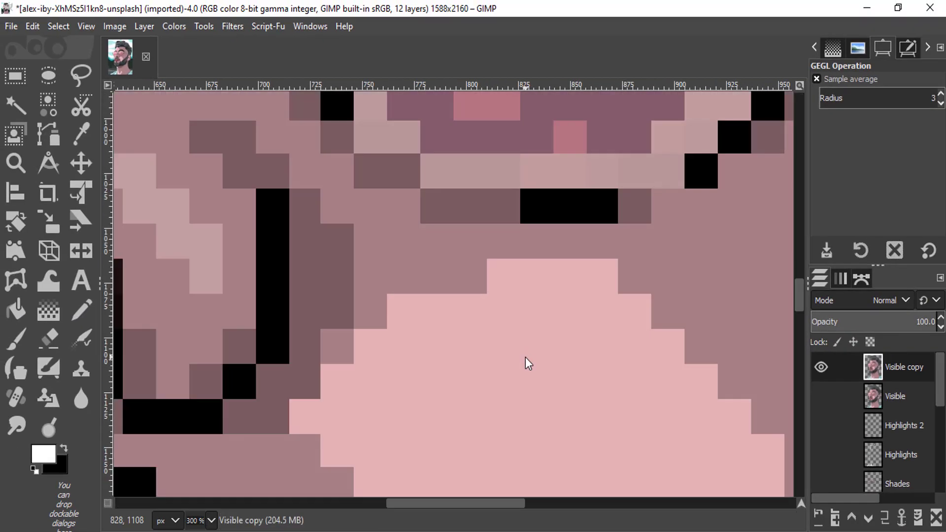
scroll(572, 404, "down", 8)
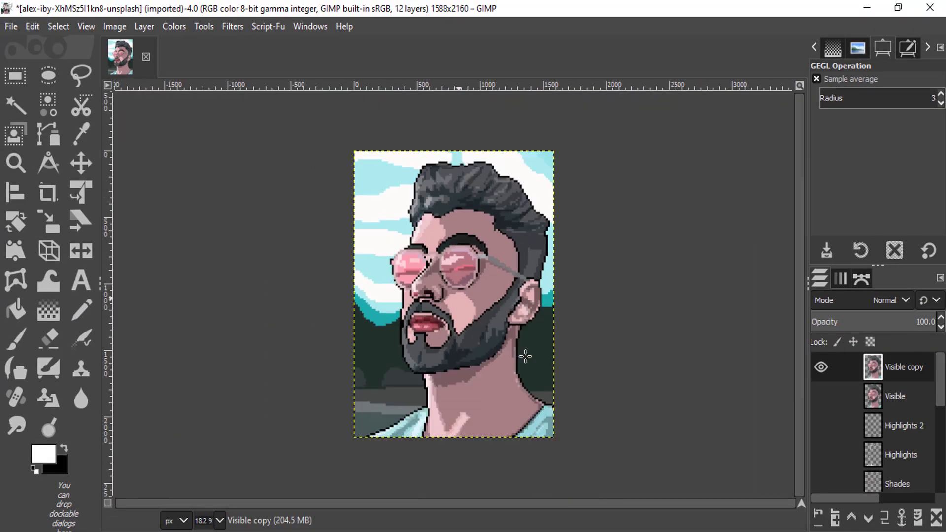